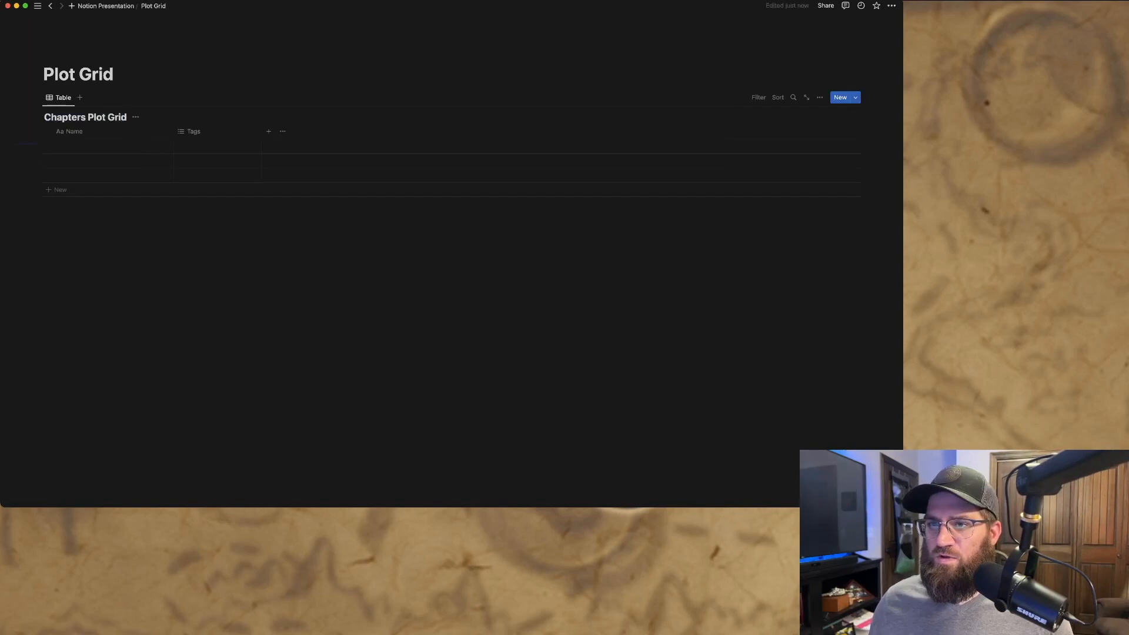
# - Delete the selected empty rows and rename the Tags property to "3 Act Story Structure"
pyautogui.press('BackSpace')
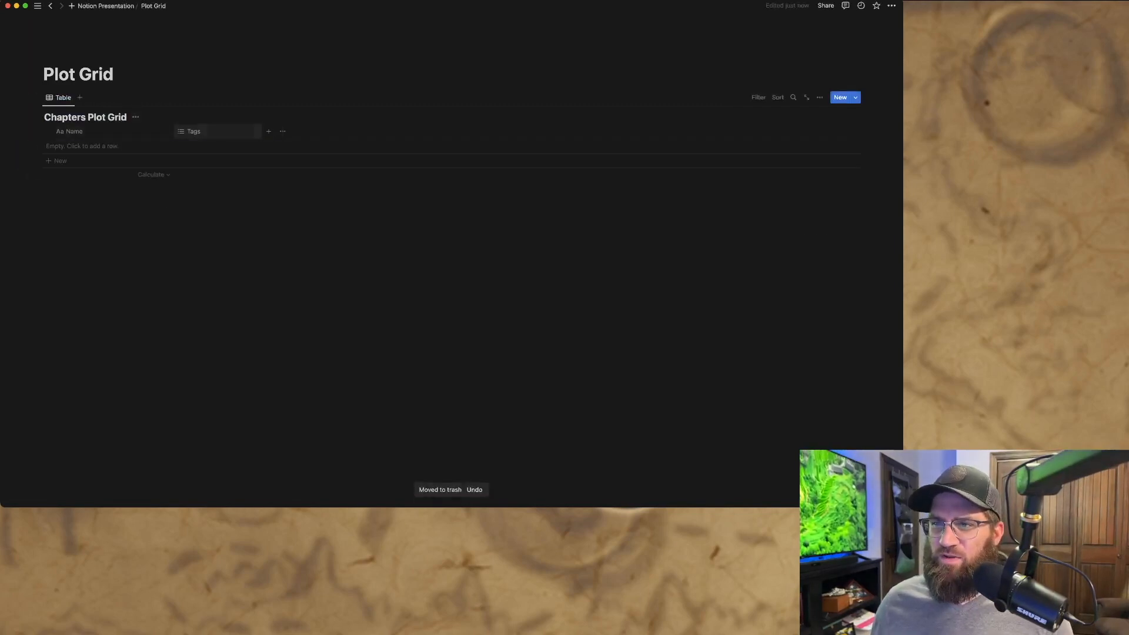
pyautogui.click(194, 131)
pyautogui.press('super+a')
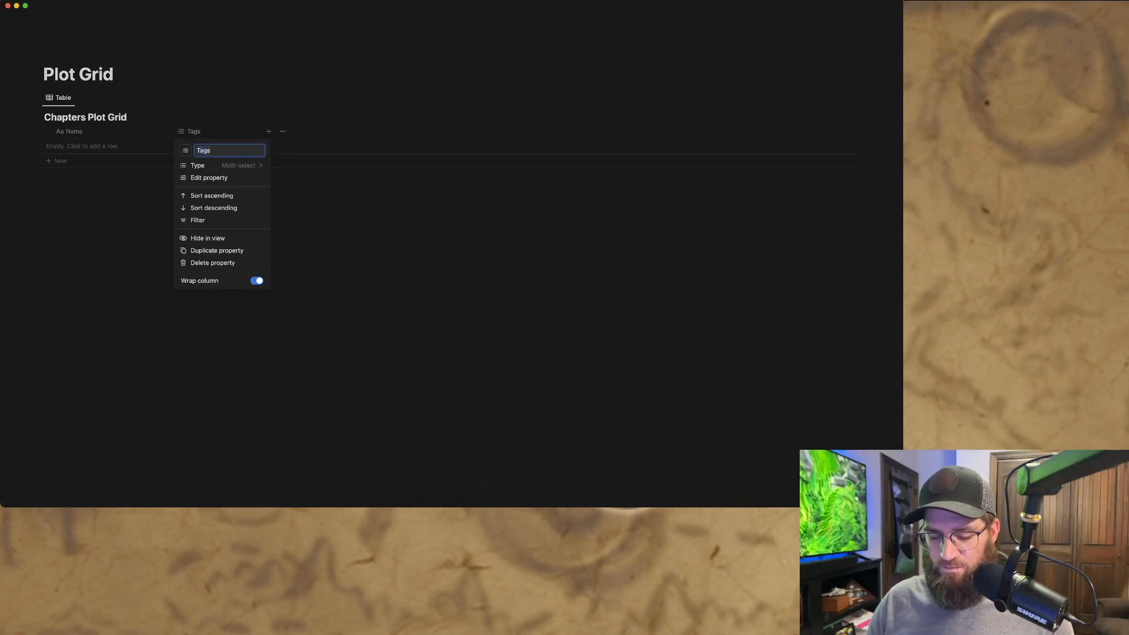
pyautogui.write('3 Act Story')
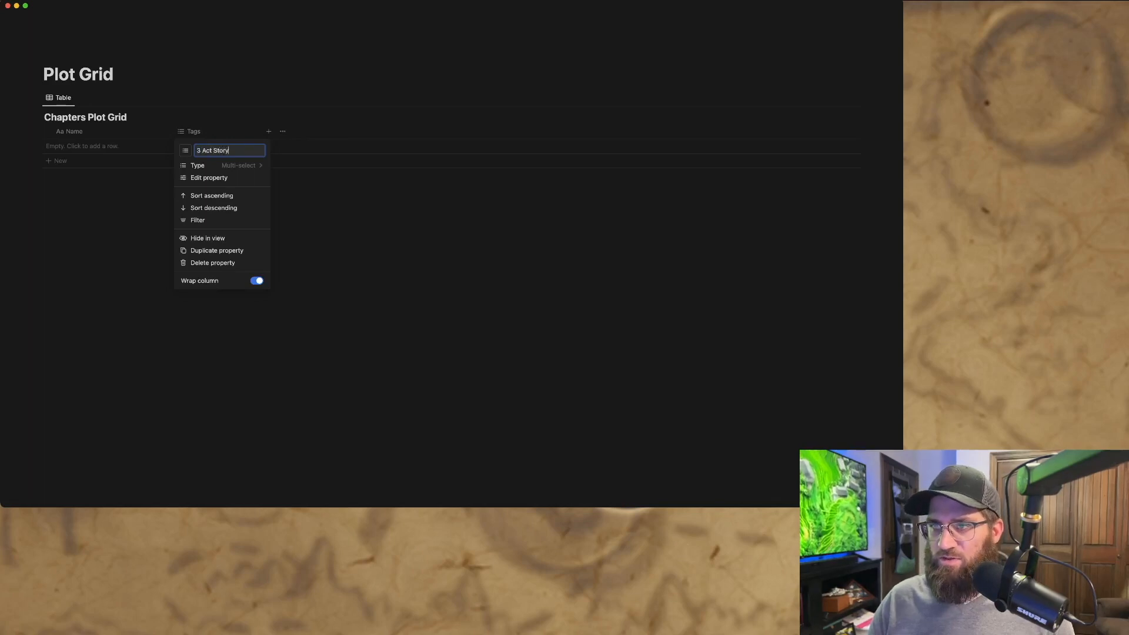
pyautogui.write(' Struc')
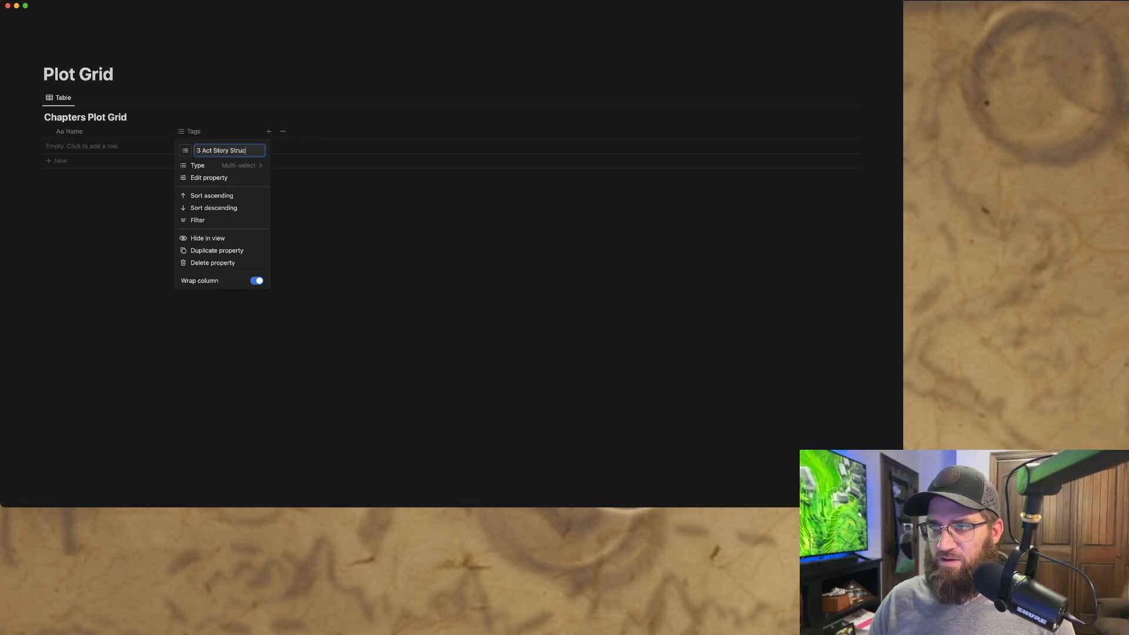
pyautogui.write('ture')
pyautogui.press('Return')
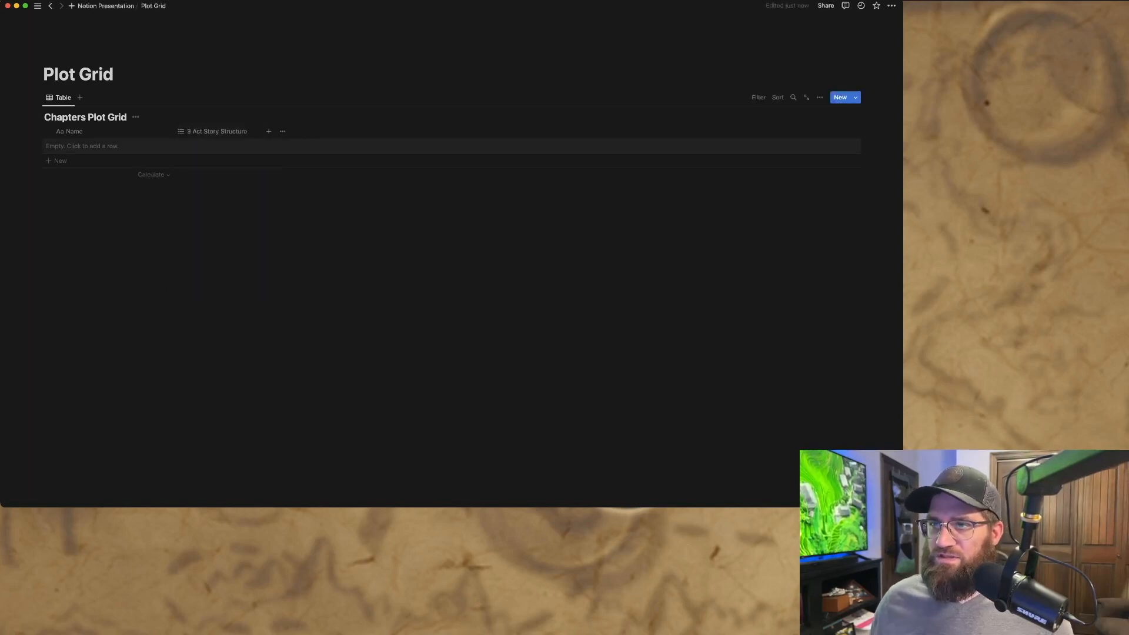
# - Add a new text property named "Characters" to the Chapters Plot Grid table
pyautogui.click(268, 131)
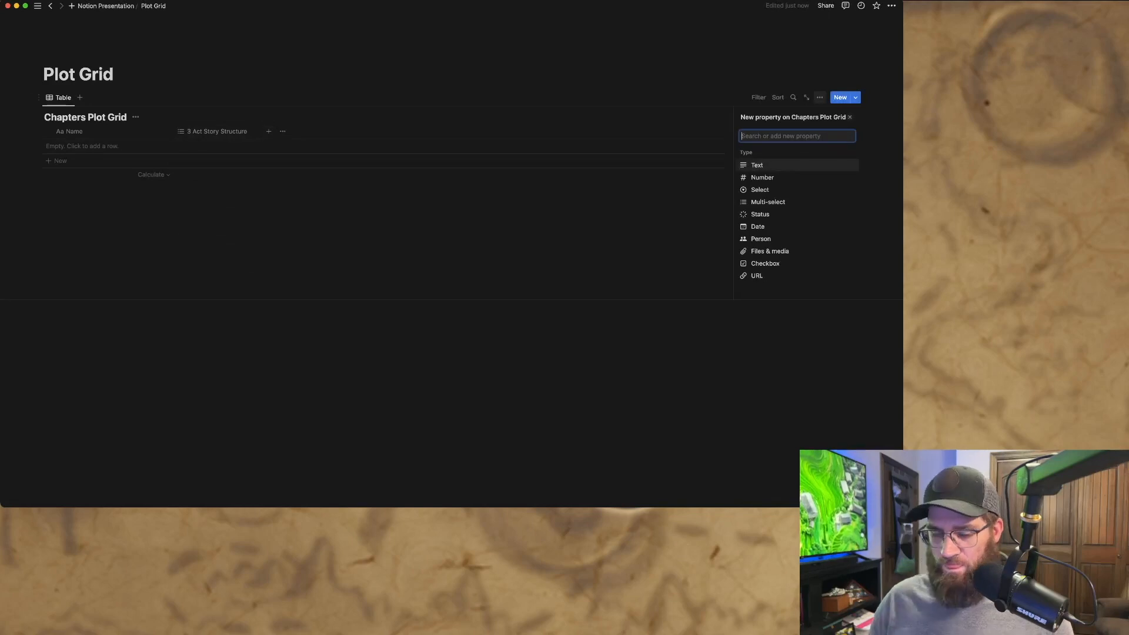
pyautogui.write('Chapter')
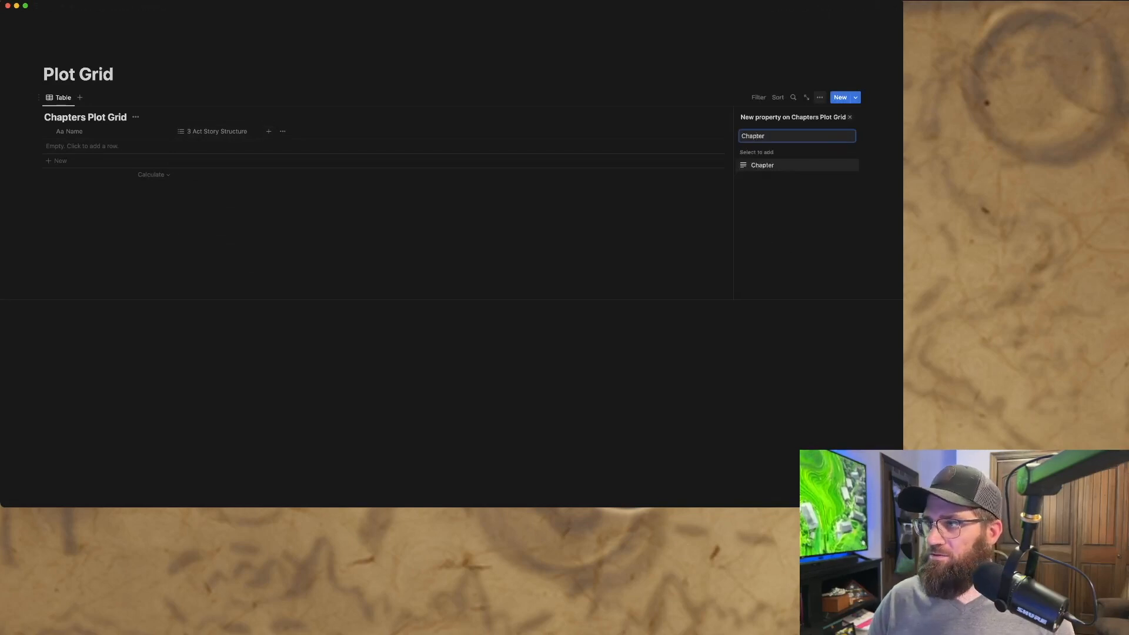
pyautogui.press('BackSpace')
pyautogui.press('BackSpace')
pyautogui.press('BackSpace')
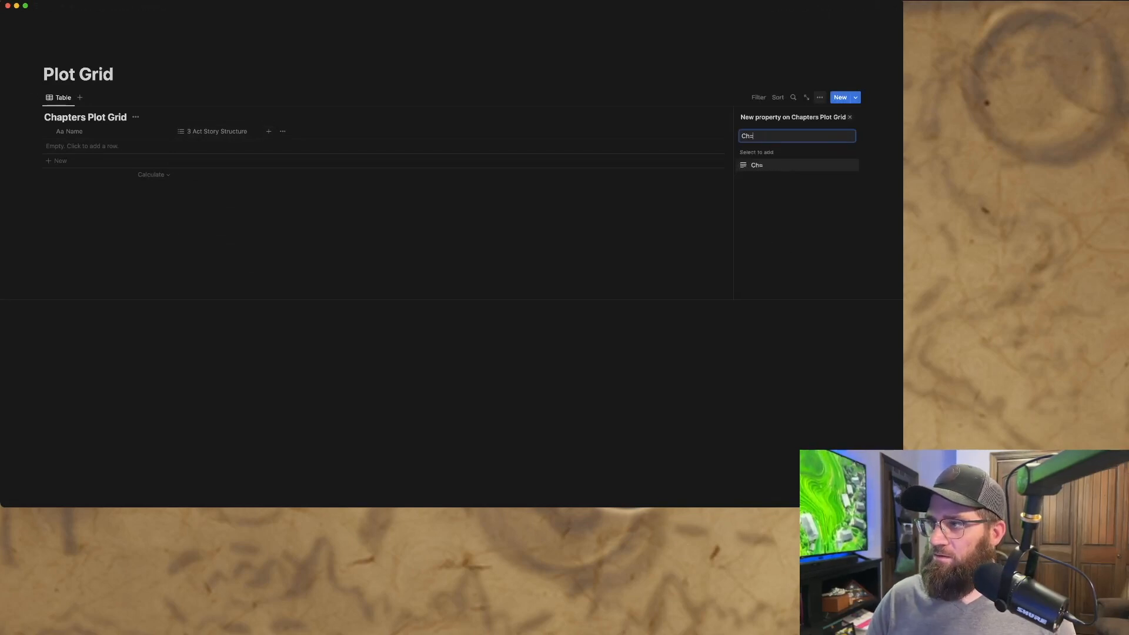
pyautogui.write('aracters')
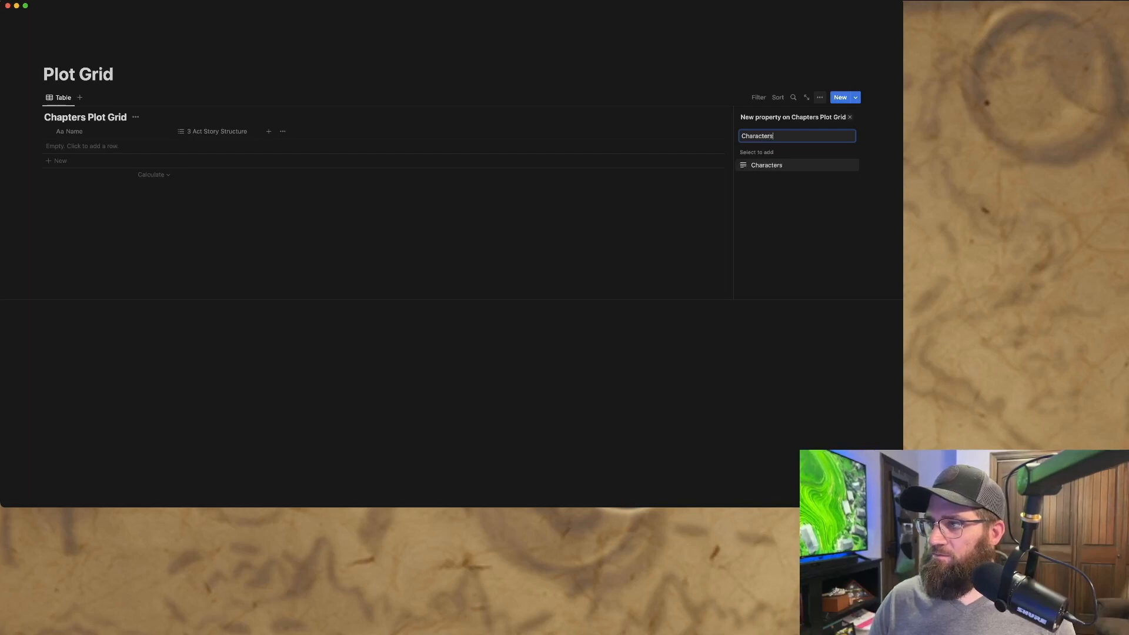
pyautogui.press('Return')
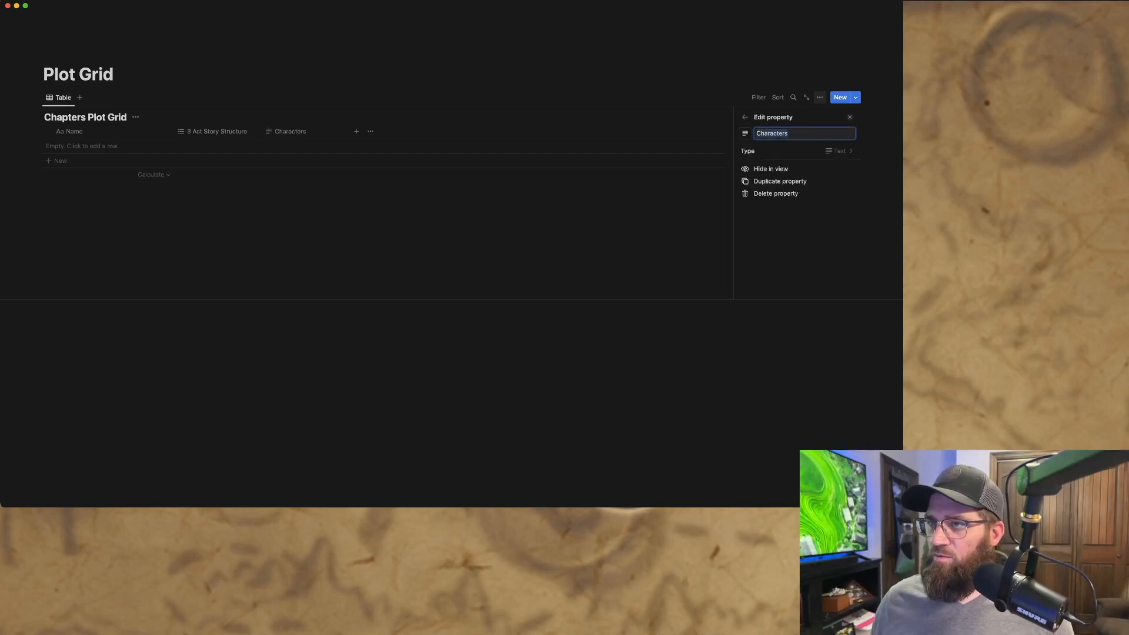
# - Add a new text property named "Locations" after the Characters property and close the property settings
pyautogui.click(356, 131)
pyautogui.click(356, 131)
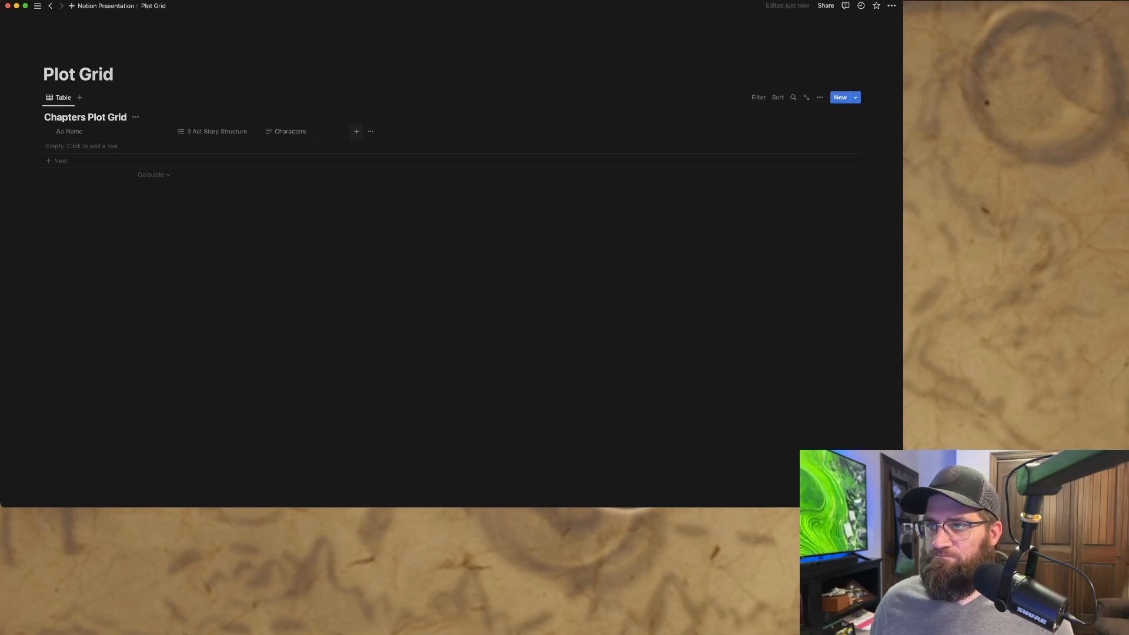
pyautogui.click(357, 131)
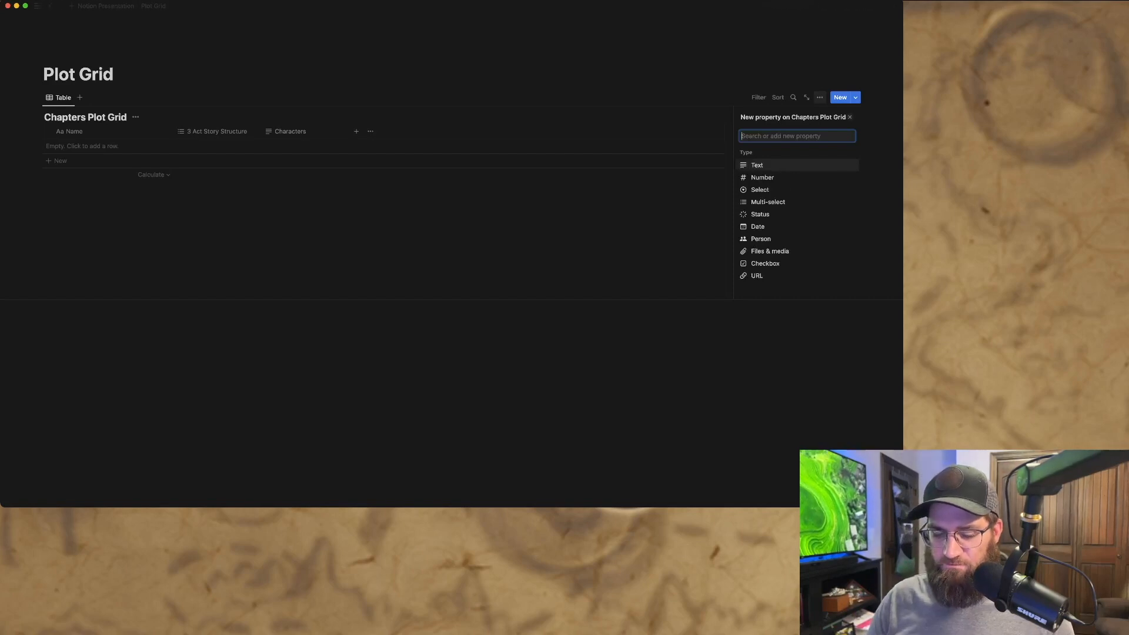
pyautogui.write('Locations')
pyautogui.press('Return')
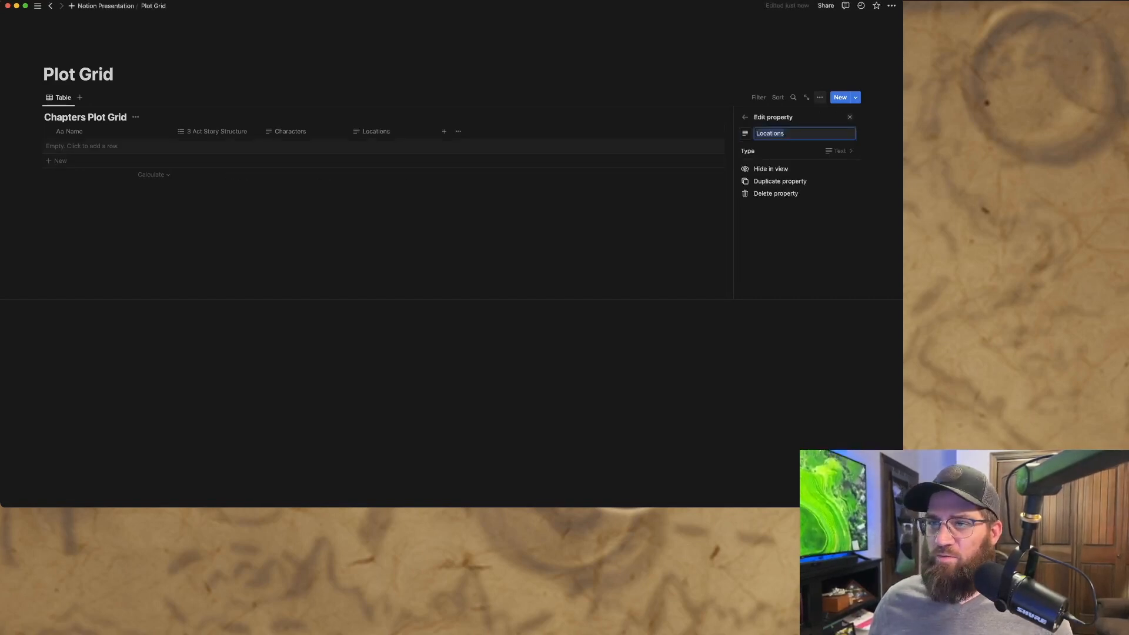
pyautogui.press('Escape')
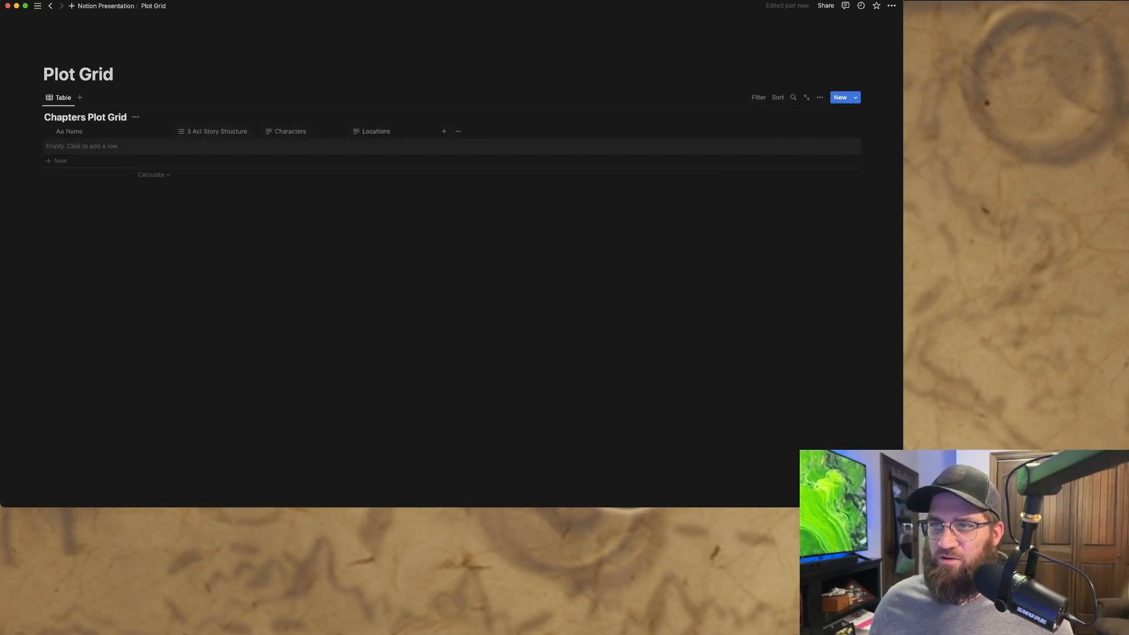
# - Check the available property types for the 3 Act Story Structure property
pyautogui.click(217, 131)
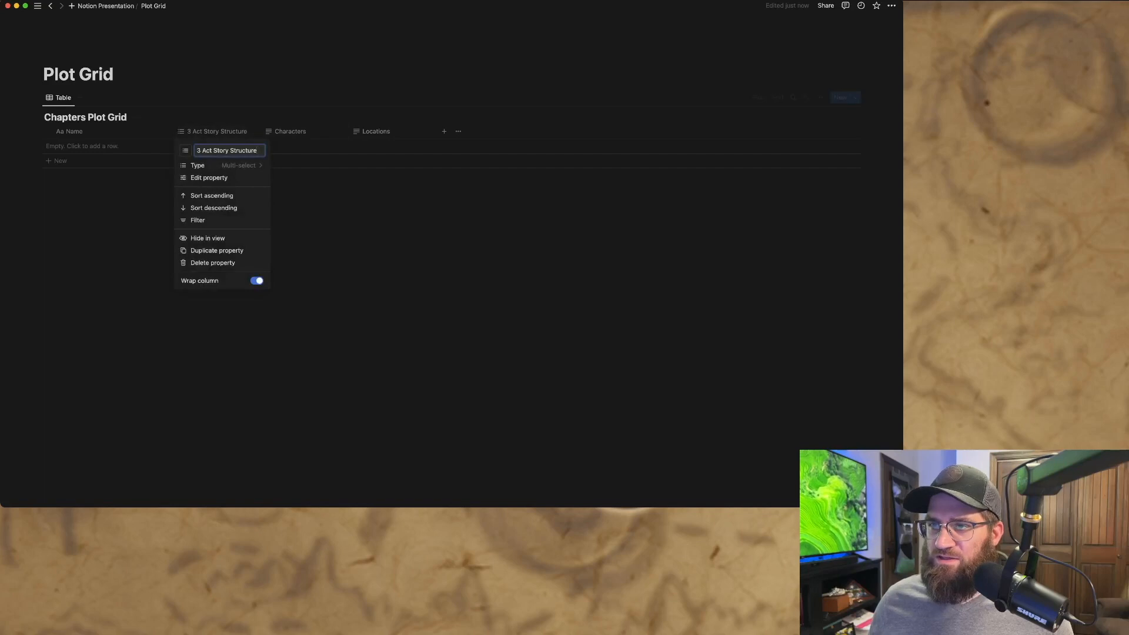
pyautogui.click(200, 165)
pyautogui.press('Down')
pyautogui.press('Down')
pyautogui.press('Down')
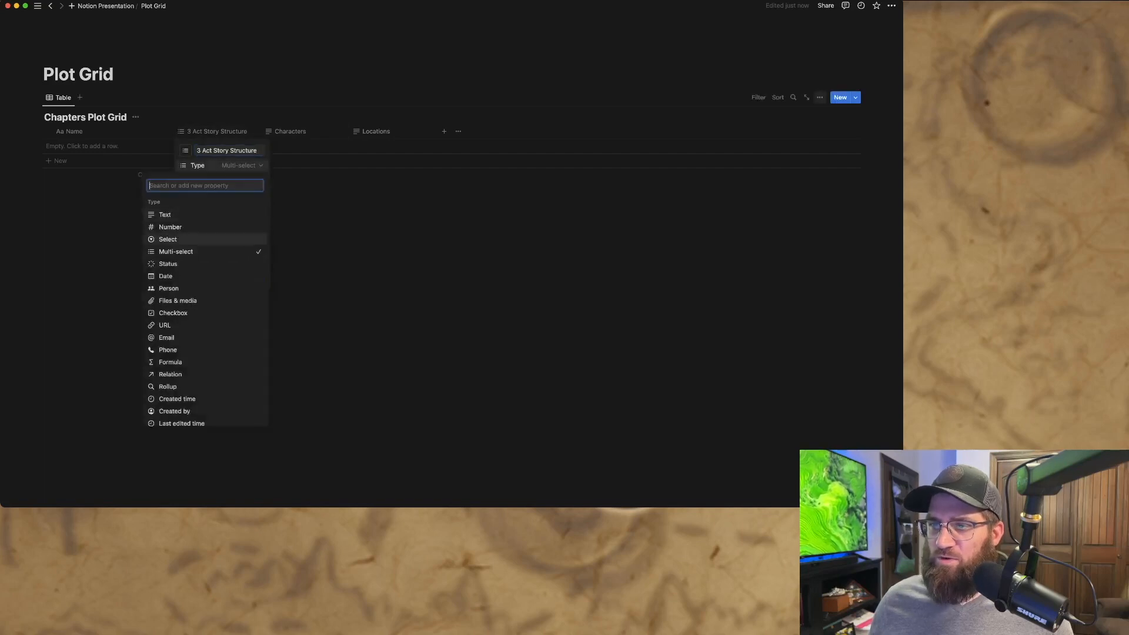
pyautogui.click(168, 240)
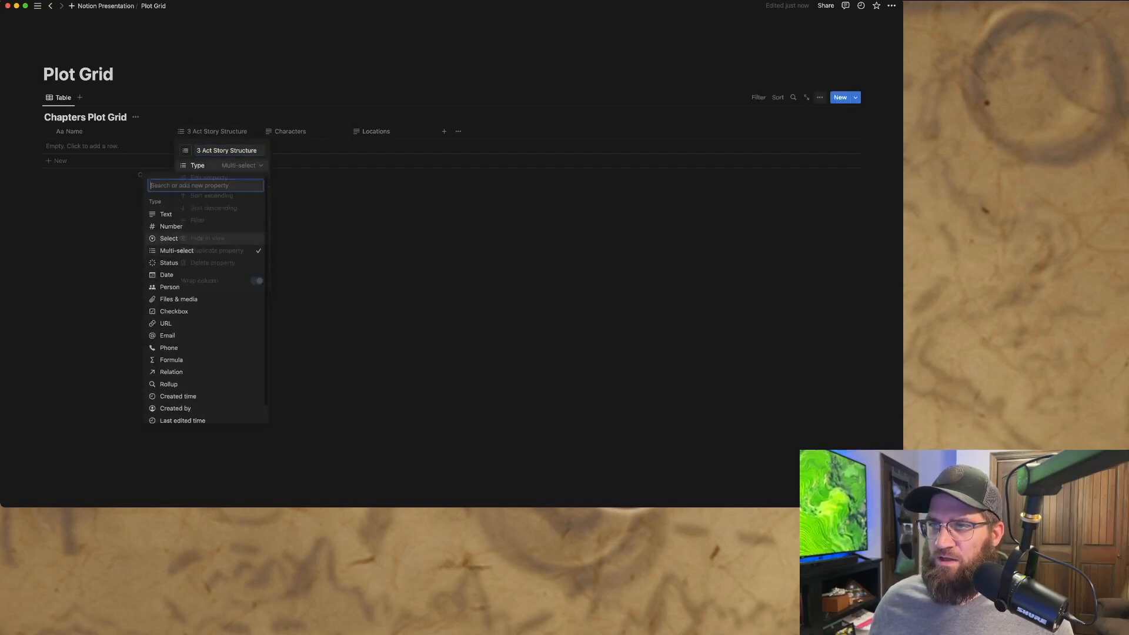
pyautogui.click(309, 177)
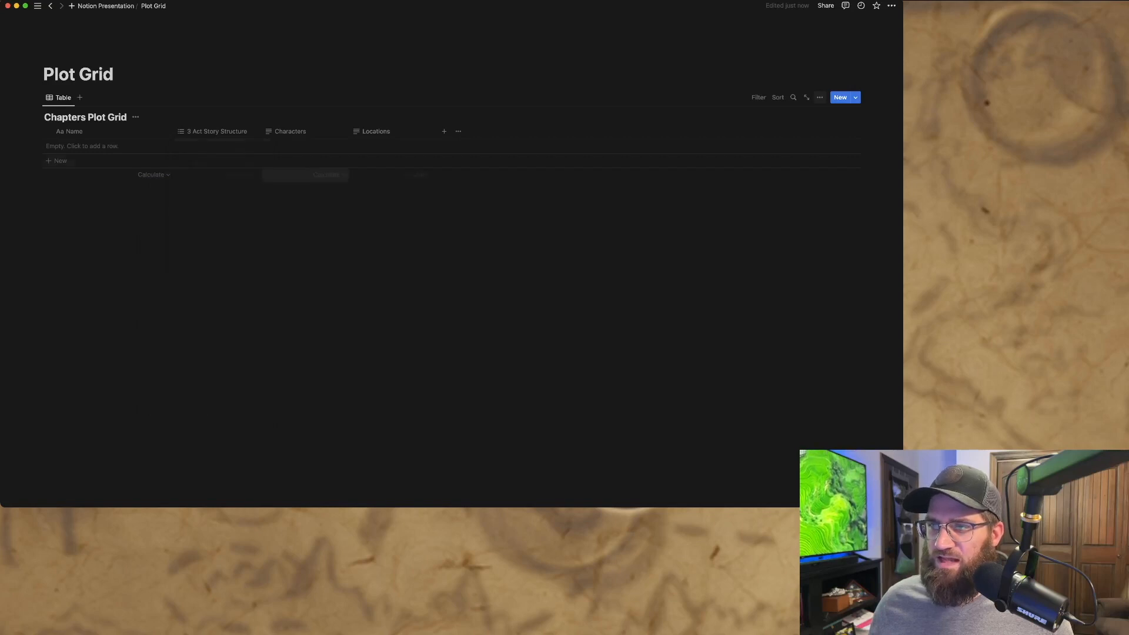
# - Change the type of both the Characters and Locations properties to Select
pyautogui.click(299, 132)
pyautogui.click(309, 165)
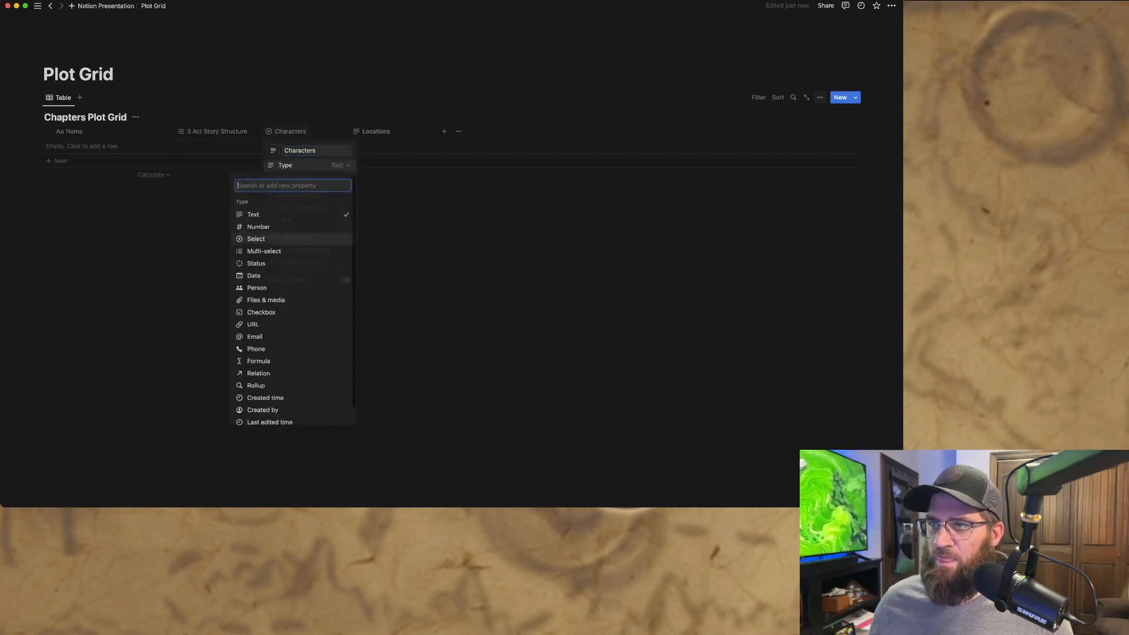
pyautogui.click(255, 239)
pyautogui.click(376, 132)
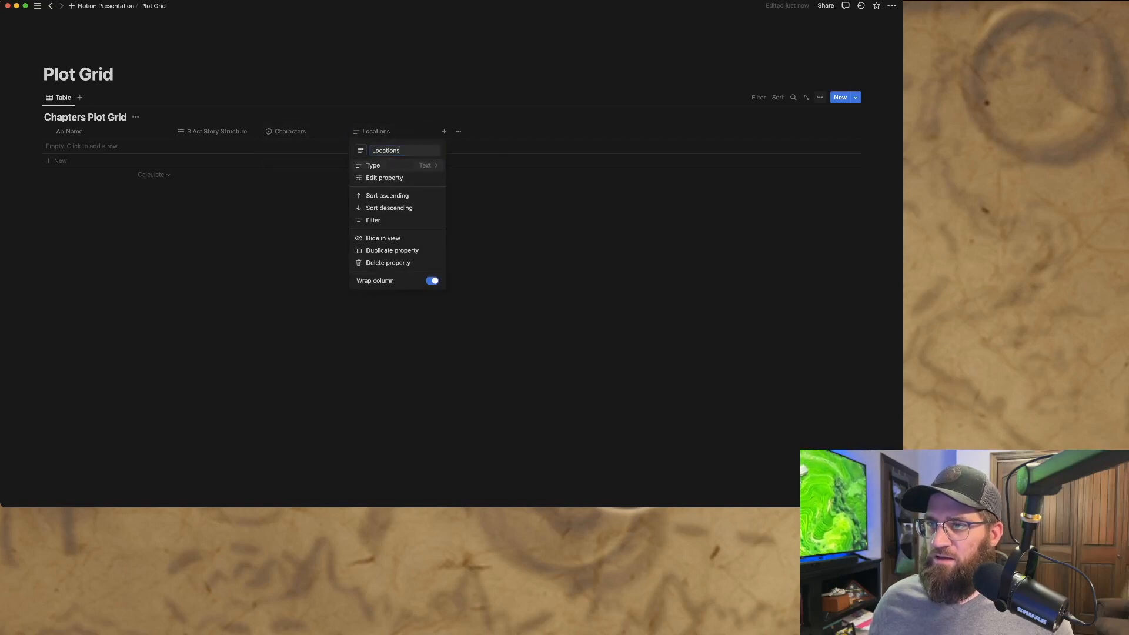
pyautogui.click(373, 165)
pyautogui.click(345, 238)
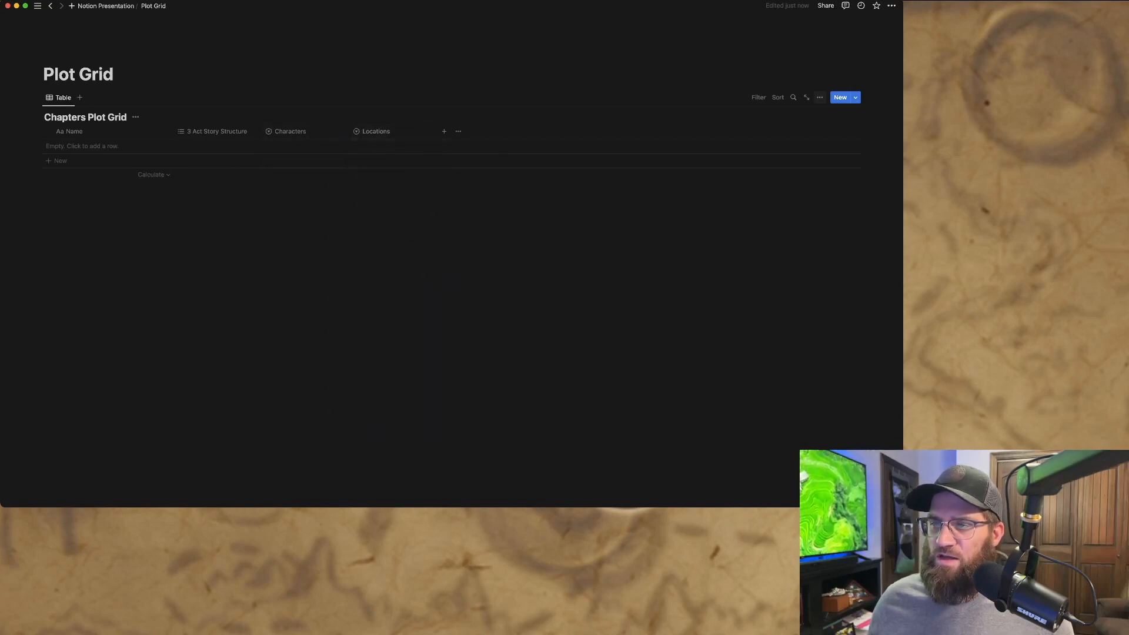
pyautogui.click(45, 189)
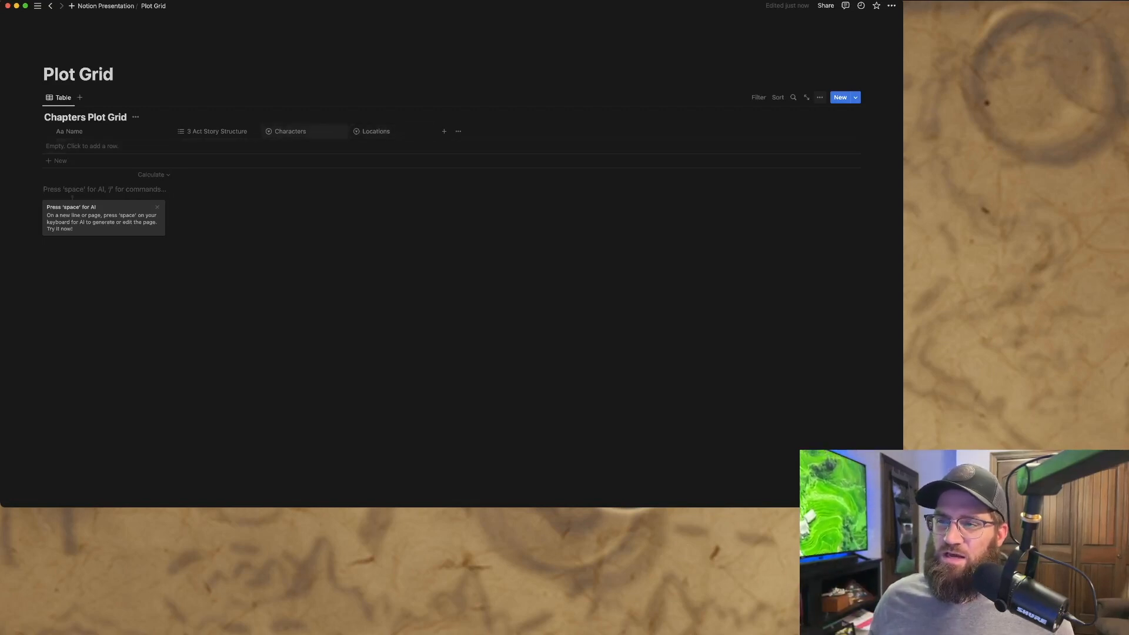
pyautogui.moveTo(290, 131); pyautogui.dragTo(370, 147)
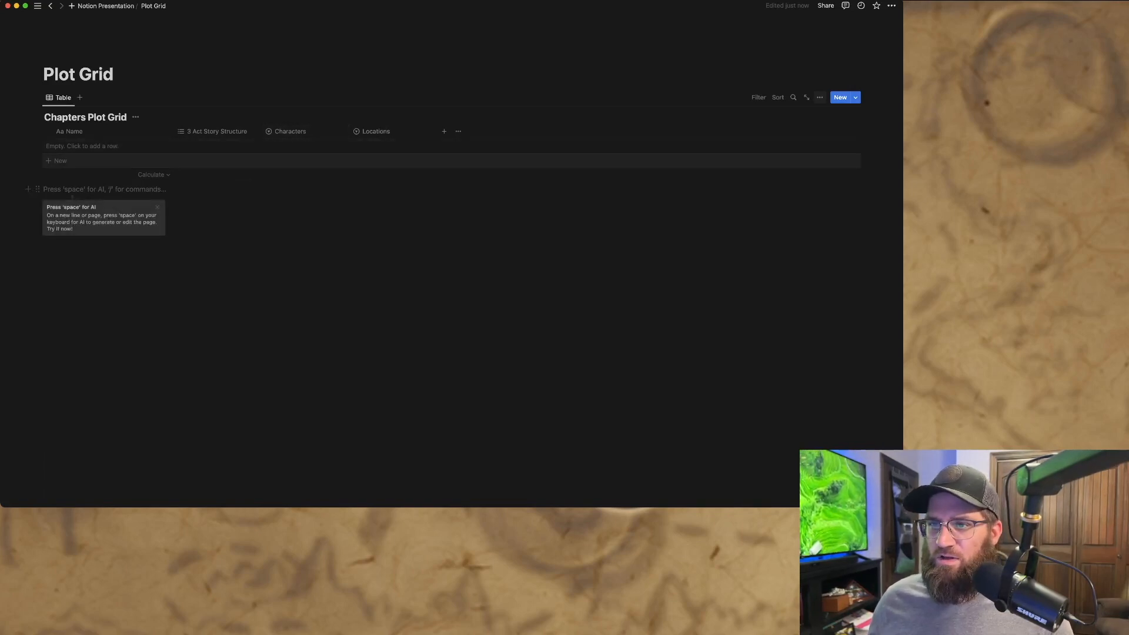
# - Add a first row named "Chapter One" to the Chapters Plot Grid table
pyautogui.click(83, 146)
pyautogui.write('CHapt')
pyautogui.press('BackSpace')
pyautogui.press('BackSpace')
pyautogui.press('BackSpace')
pyautogui.press('BackSpace')
pyautogui.write('hapter')
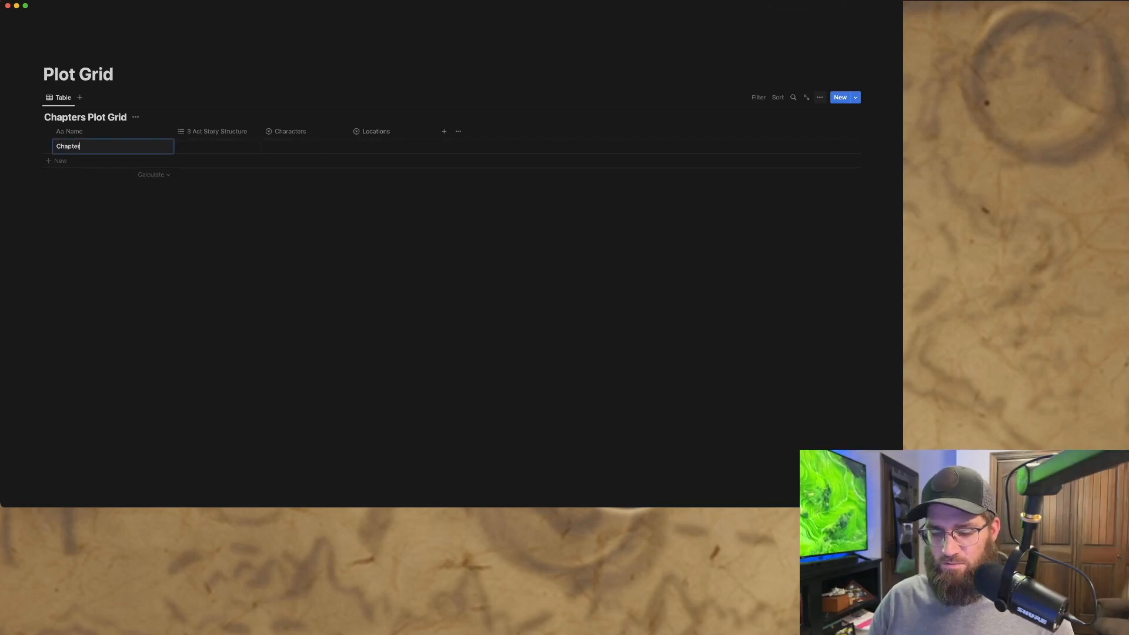
pyautogui.write(' One')
pyautogui.press('Return')
# - Add three more rows named "Chapter Two", "Chapter Three" and "Chapter Four" below Chapter One
pyautogui.write('Chapter T')
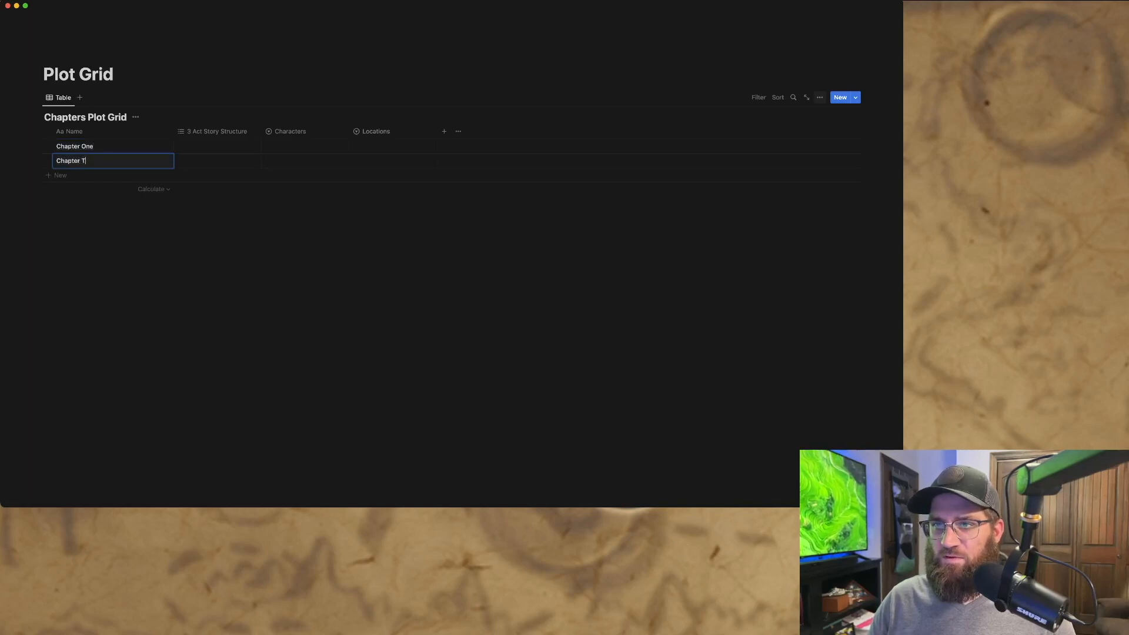
pyautogui.write('wo')
pyautogui.press('Return')
pyautogui.write('C')
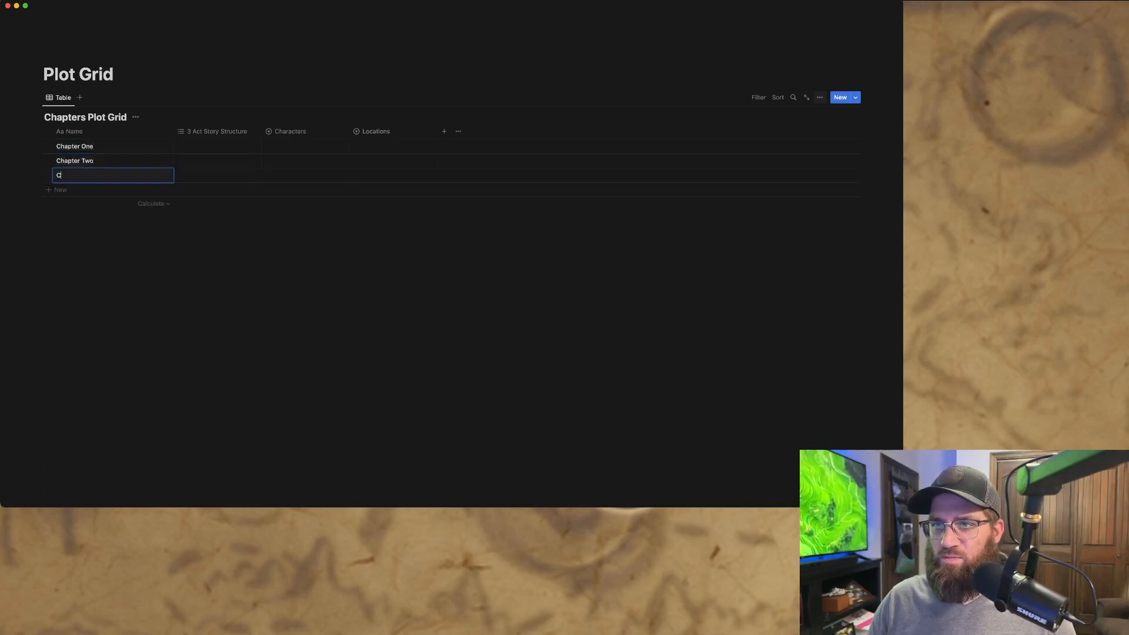
pyautogui.write('hapter Three')
pyautogui.press('Return')
pyautogui.write('Chapter Four')
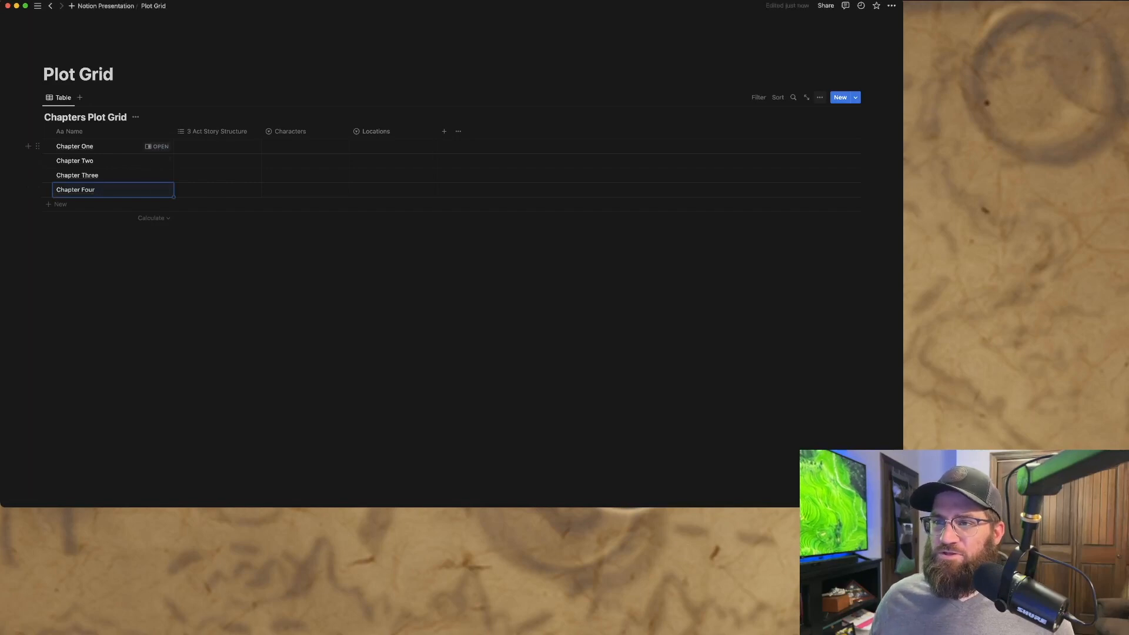
# - Create 3 Act Story Structure options, assigning "Hook" to Chapter One and "Build Up" to Chapter Two
pyautogui.click(207, 146)
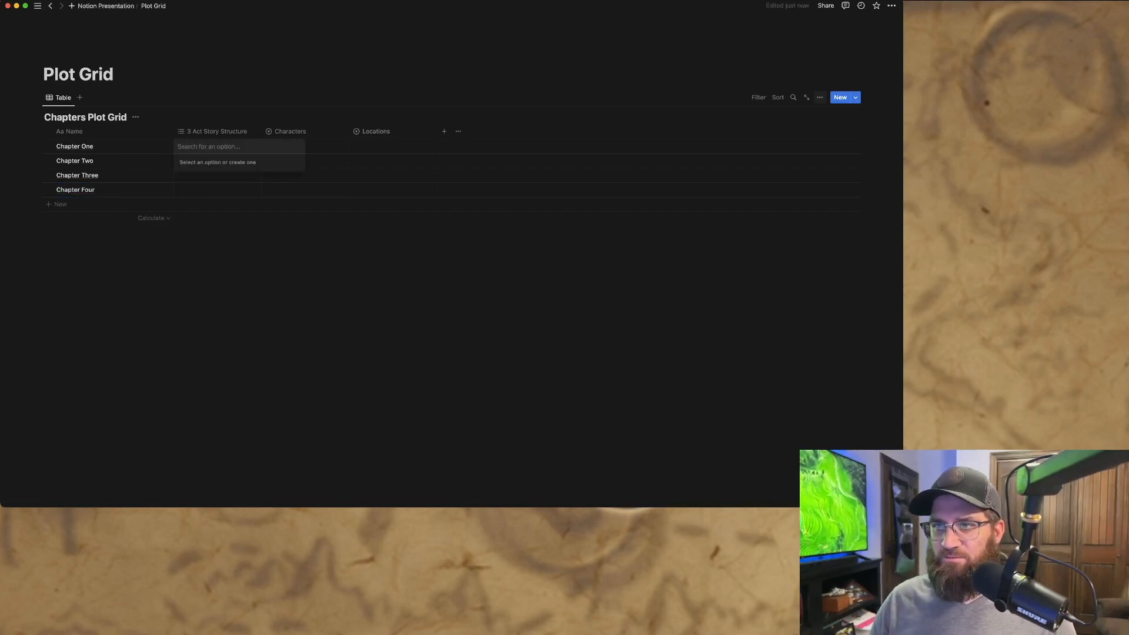
pyautogui.write('Hook')
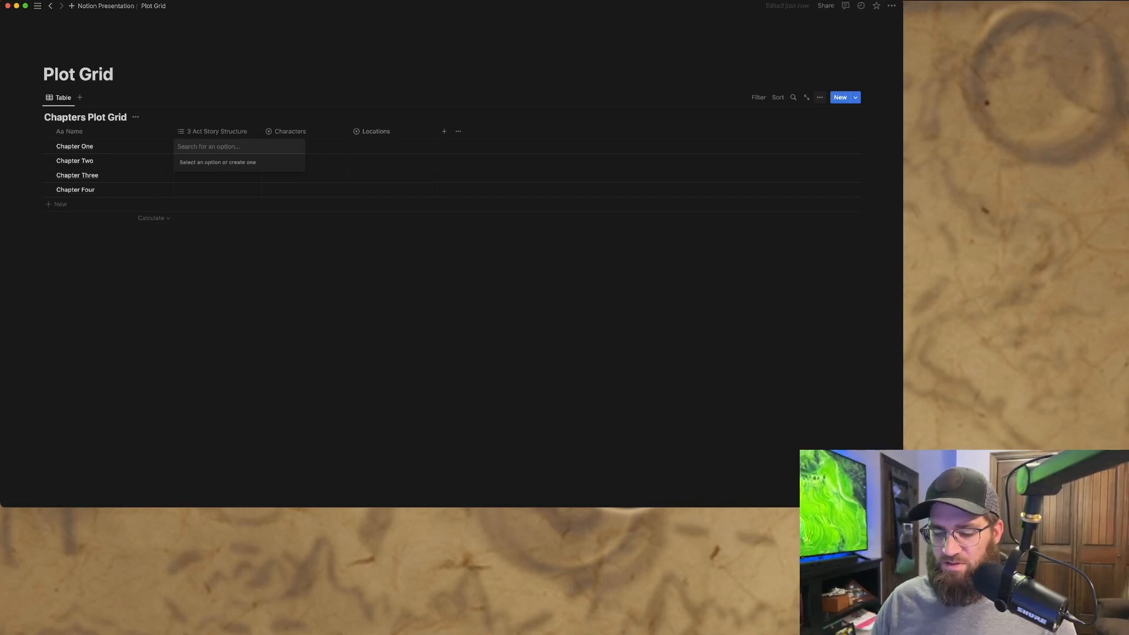
pyautogui.press('Return')
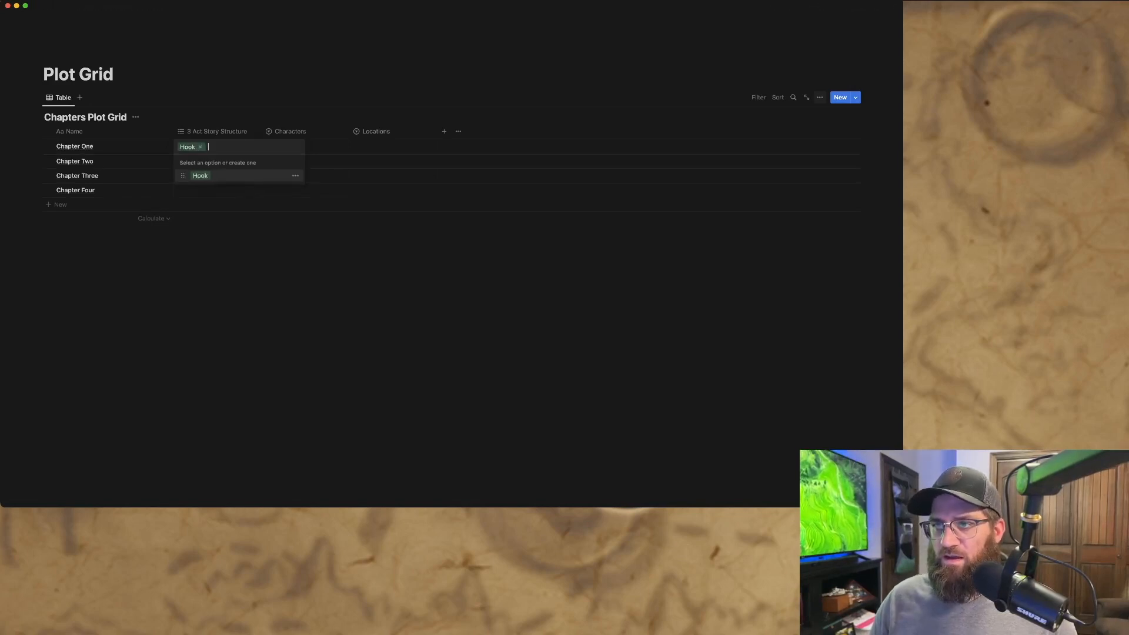
pyautogui.press('Escape')
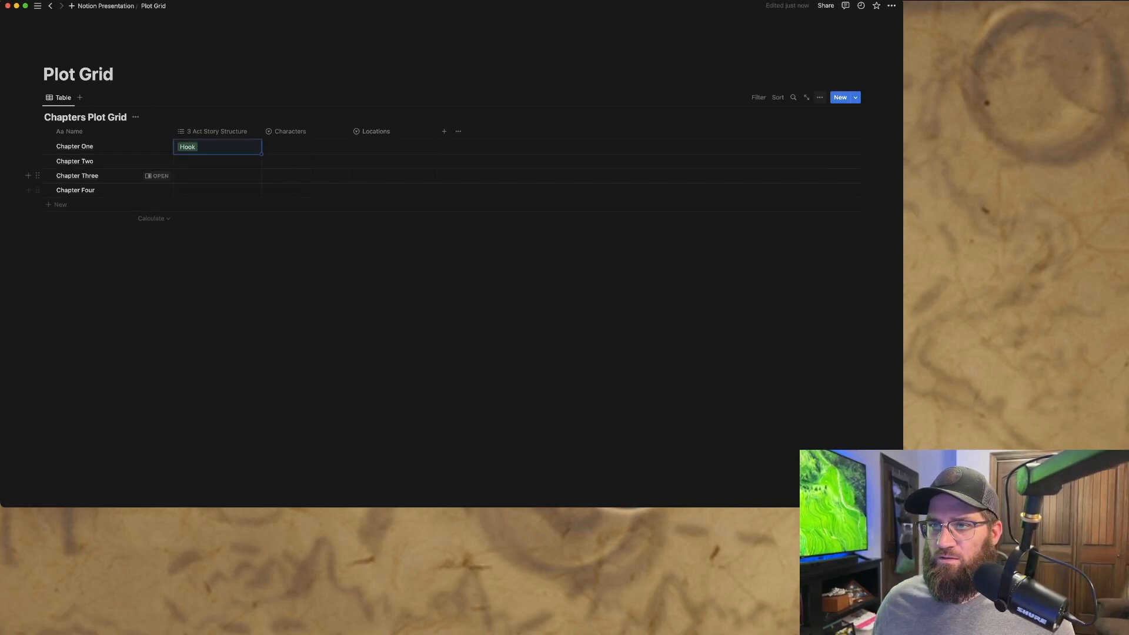
pyautogui.click(218, 161)
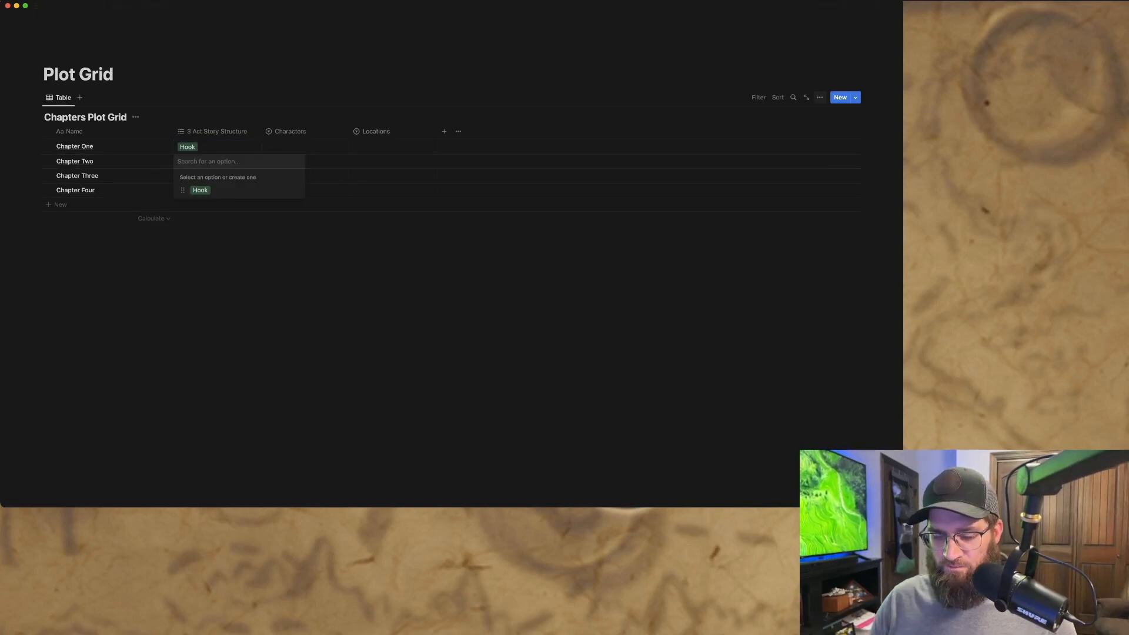
pyautogui.write('Build Up')
pyautogui.press('Return')
pyautogui.click(160, 176)
# - Create the 3 Act Story Structure option "Inciting Incident" and assign it to Chapter Three
pyautogui.click(217, 177)
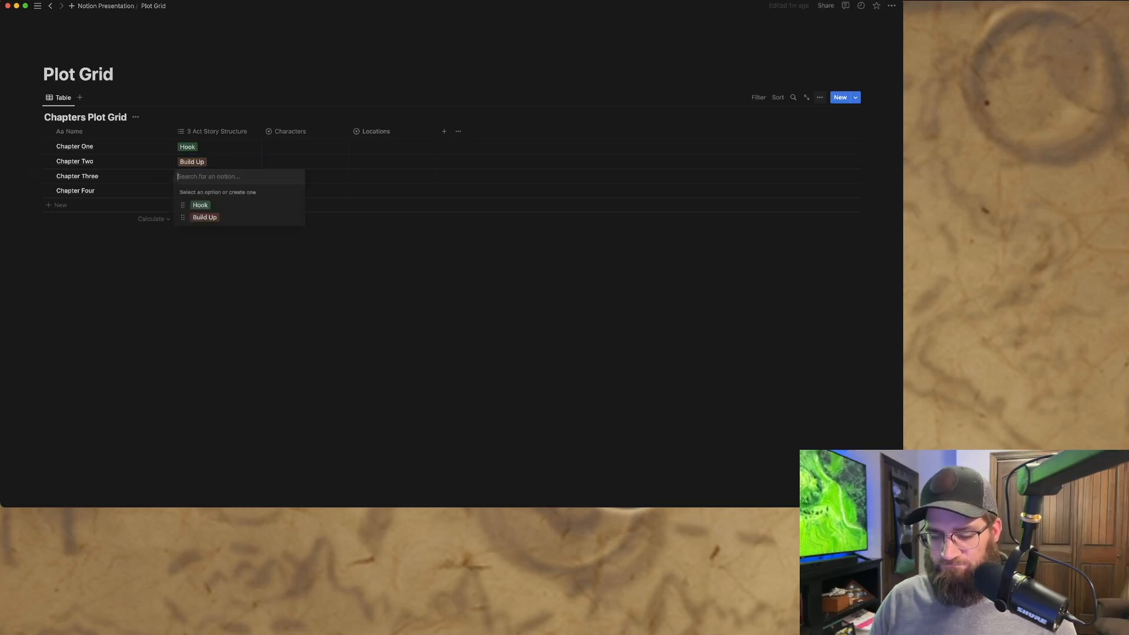
pyautogui.write('Incit')
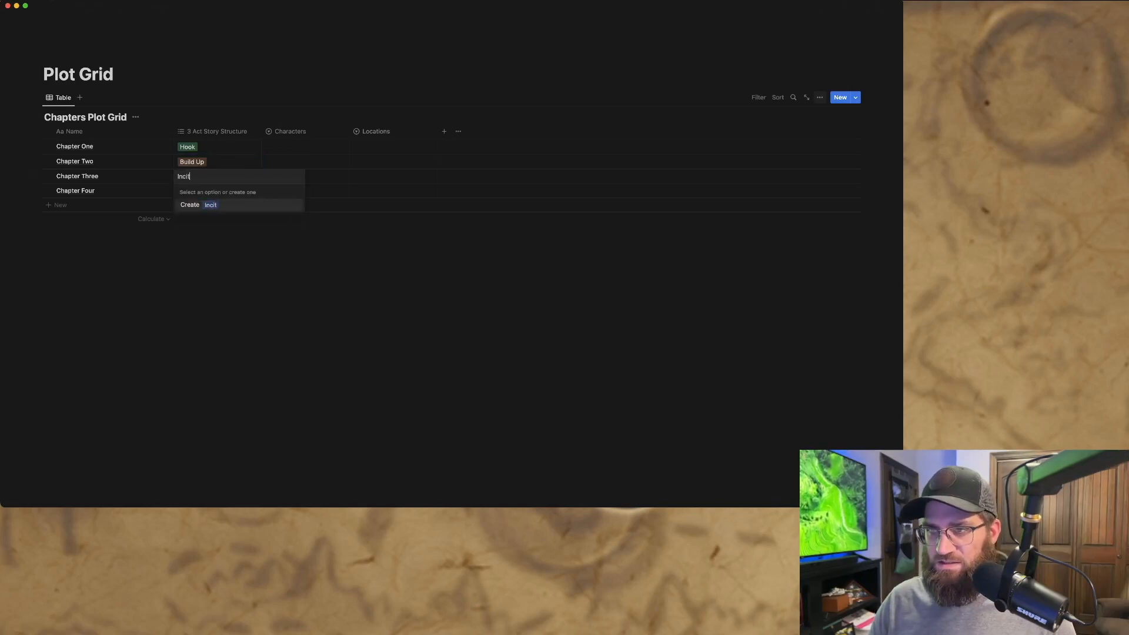
pyautogui.write('ing In')
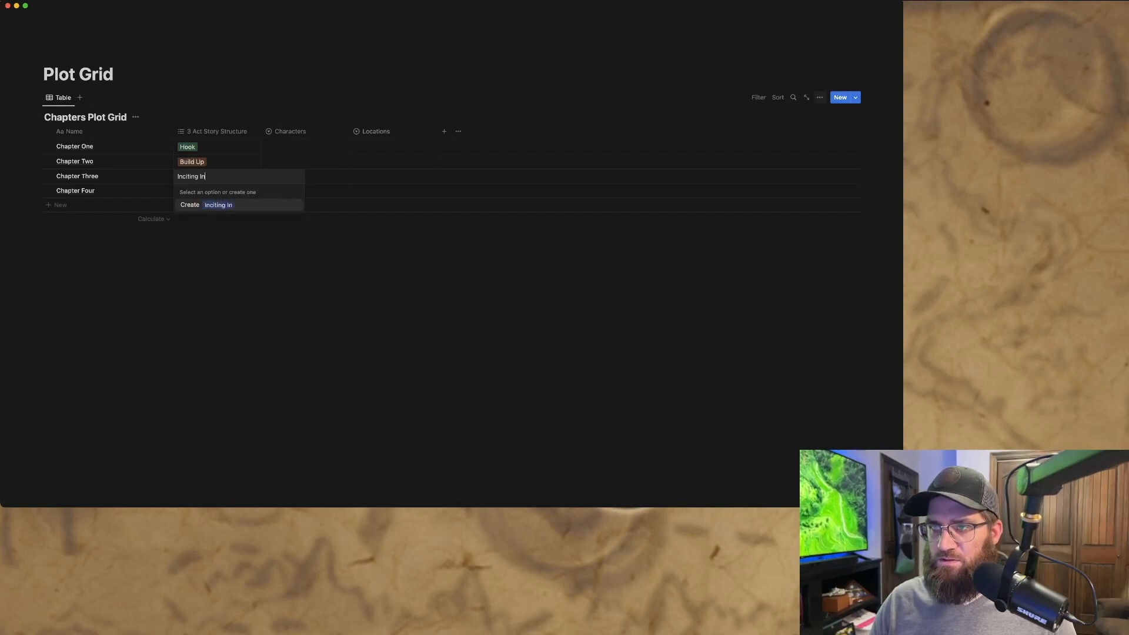
pyautogui.write('ciding')
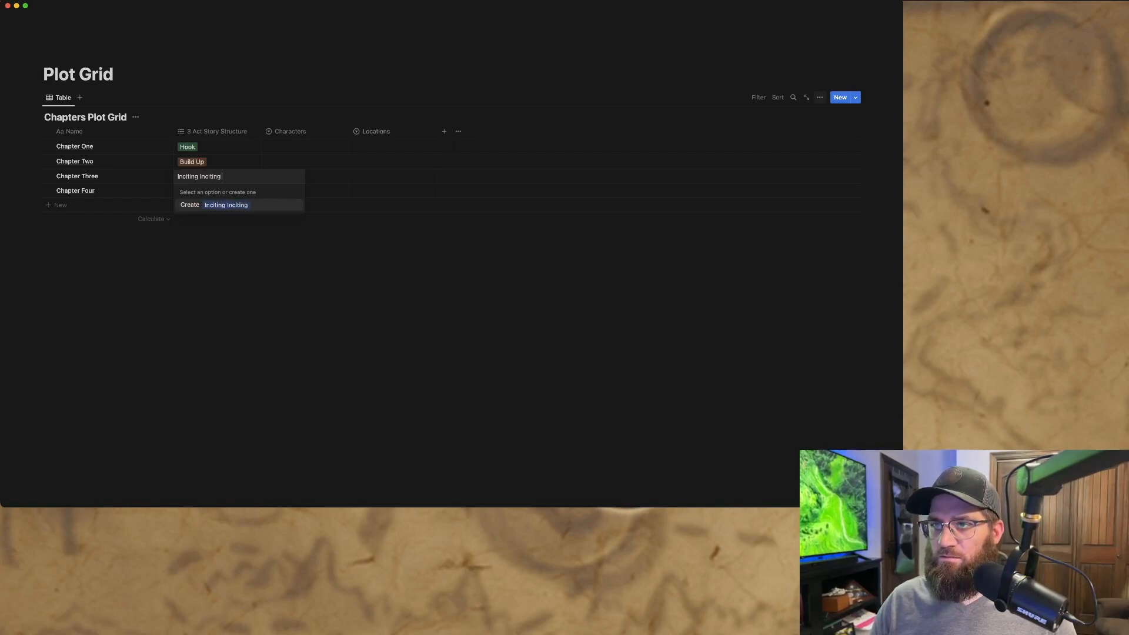
pyautogui.press('BackSpace')
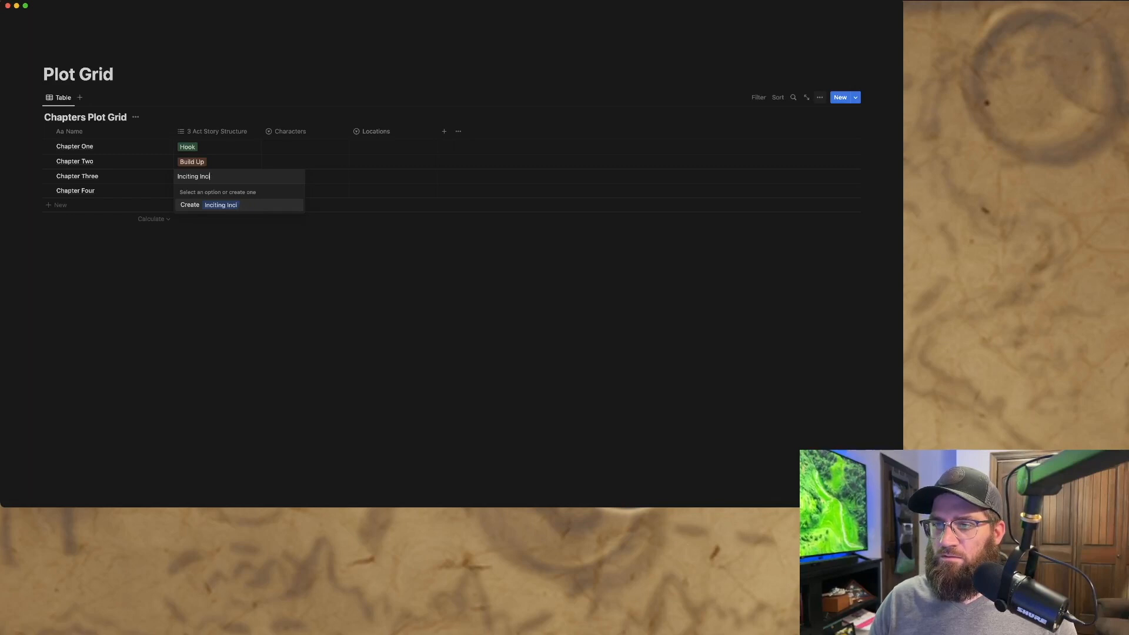
pyautogui.write('dent')
pyautogui.press('Return')
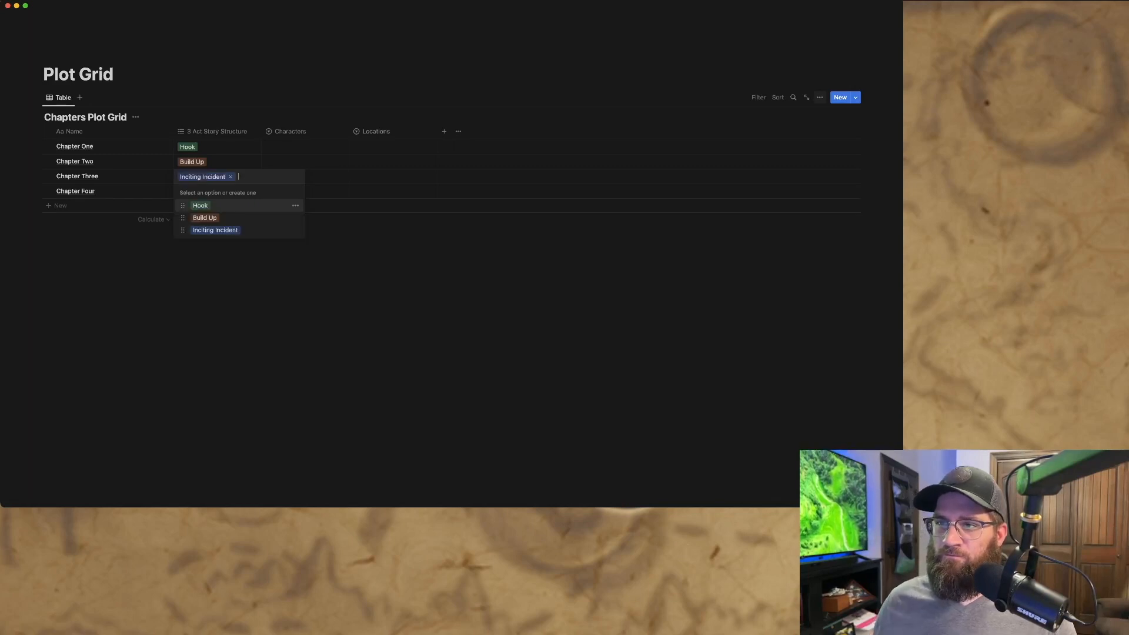
pyautogui.press('Escape')
# - Create the 3 Act Story Structure option "First Plot Point" and assign it to Chapter Four
pyautogui.click(218, 191)
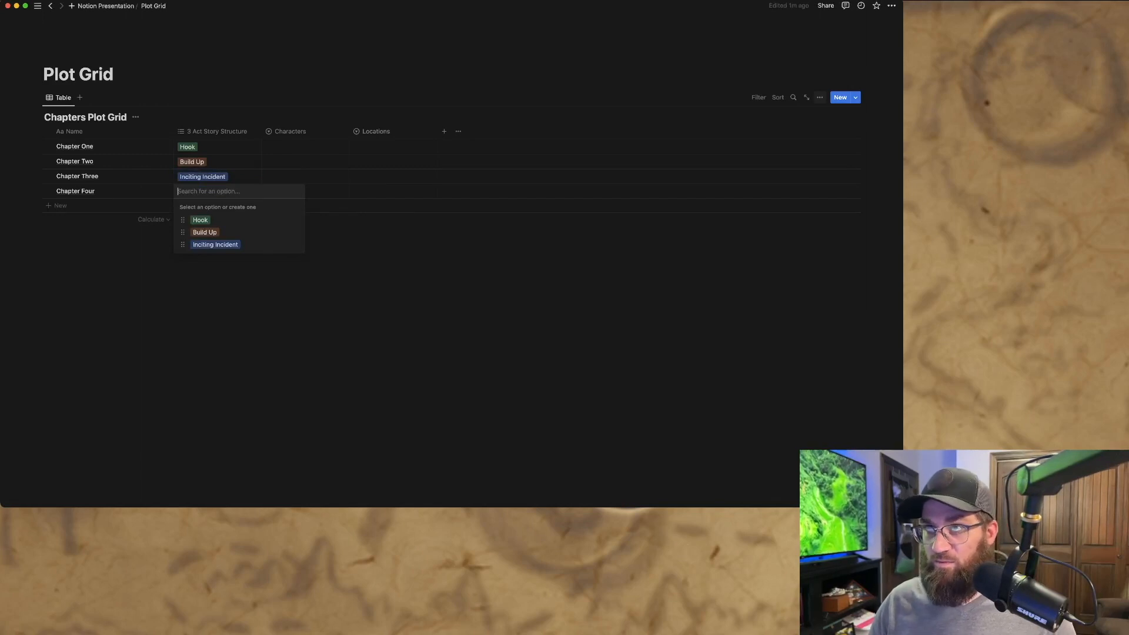
pyautogui.write('First P')
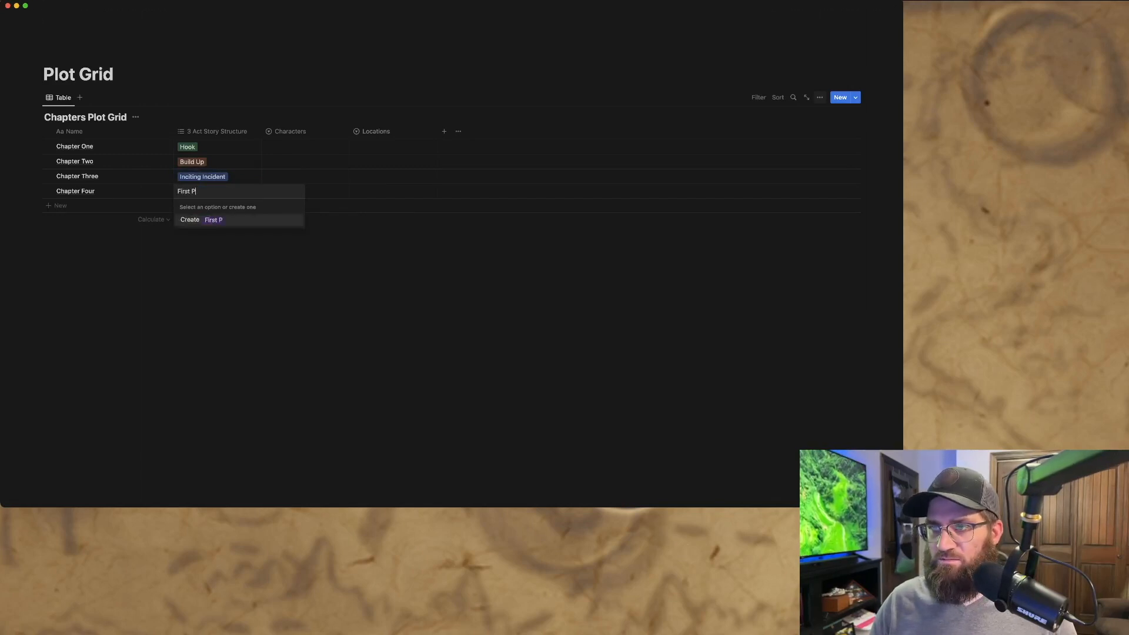
pyautogui.write('lot Point')
pyautogui.press('Return')
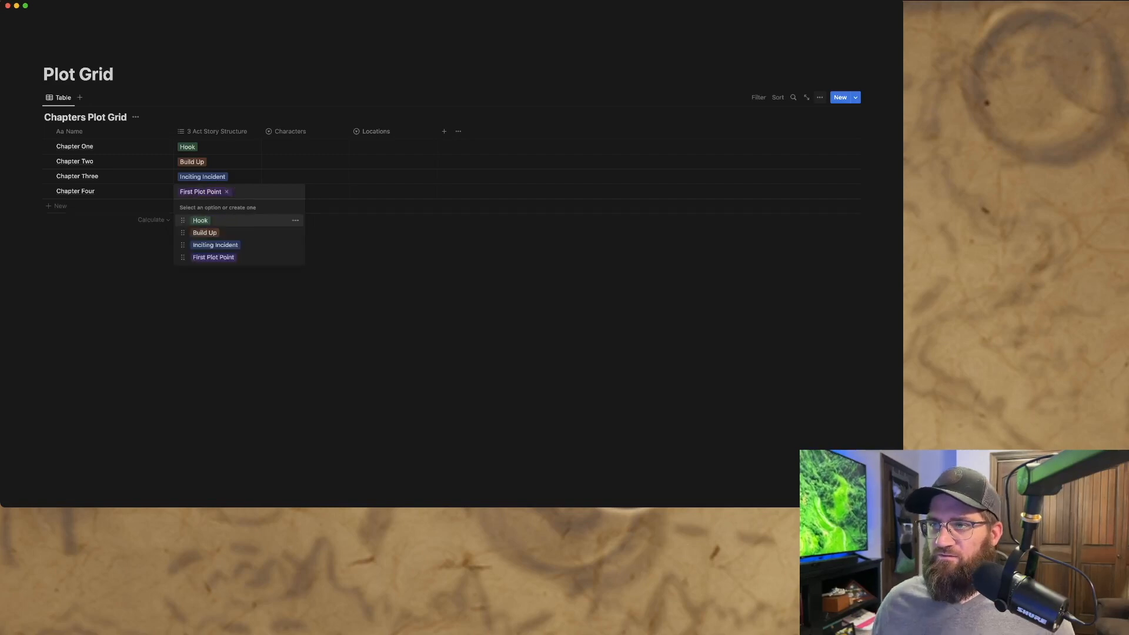
pyautogui.click(305, 147)
# - Create the Characters option "Character One" and assign it to Chapter One
pyautogui.click(304, 147)
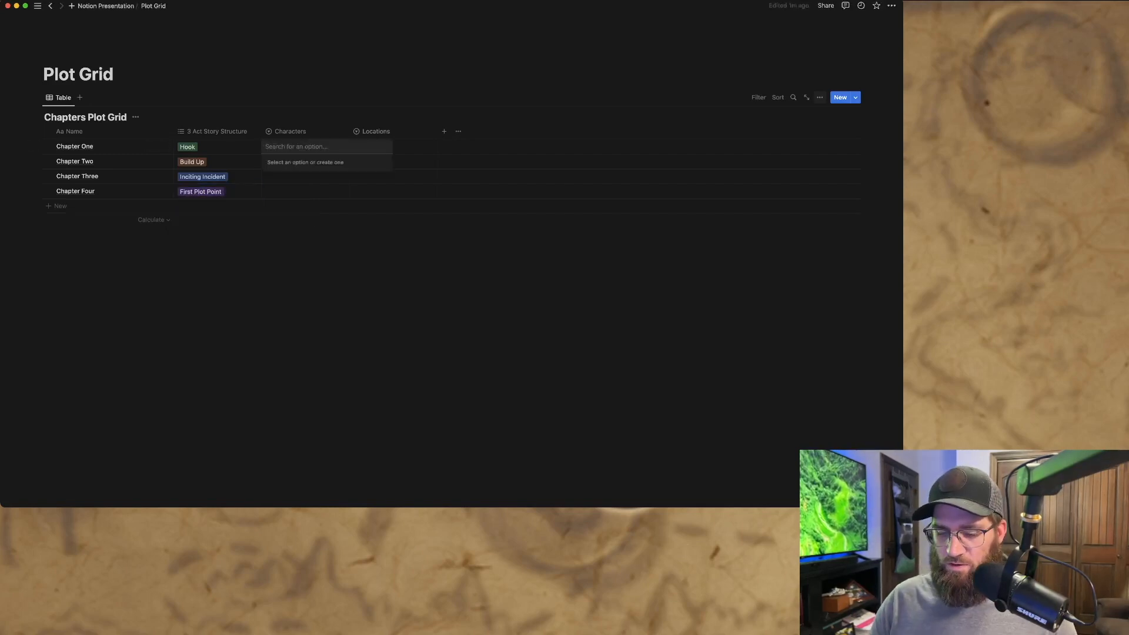
pyautogui.write('Chapter')
pyautogui.press('BackSpace')
pyautogui.press('BackSpace')
pyautogui.press('BackSpace')
pyautogui.press('BackSpace')
pyautogui.press('BackSpace')
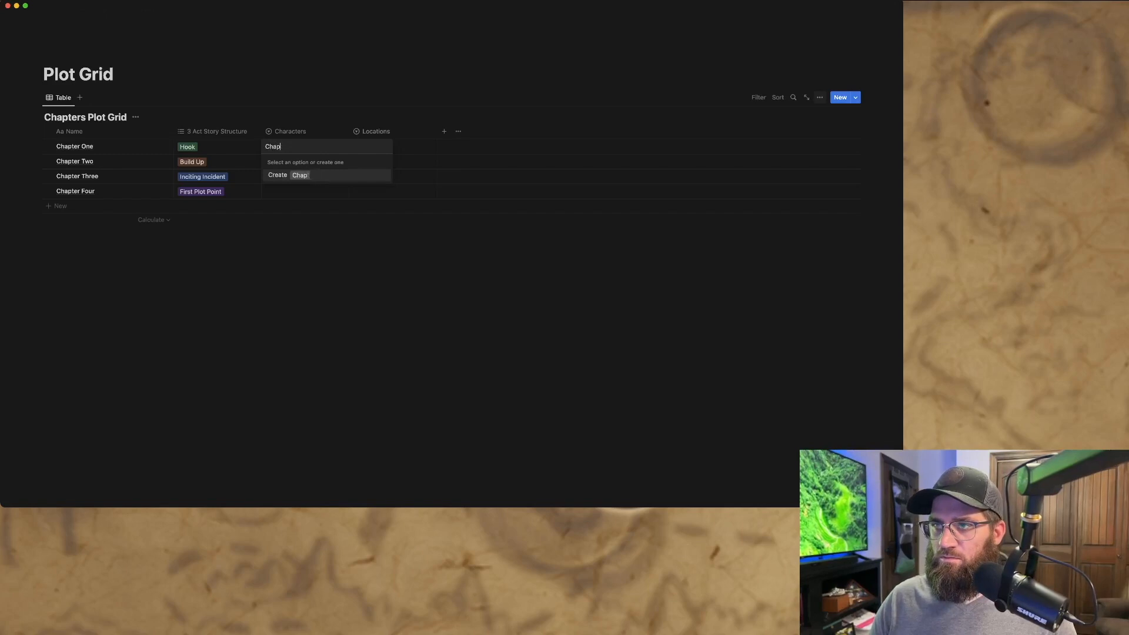
pyautogui.write('ract')
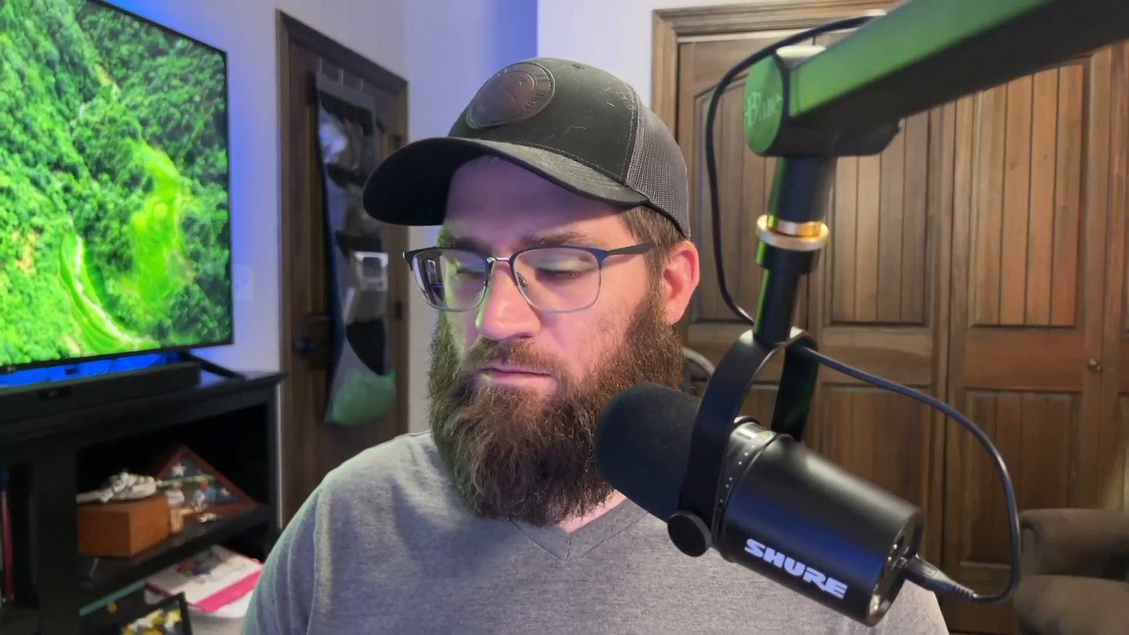
pyautogui.write('er 2')
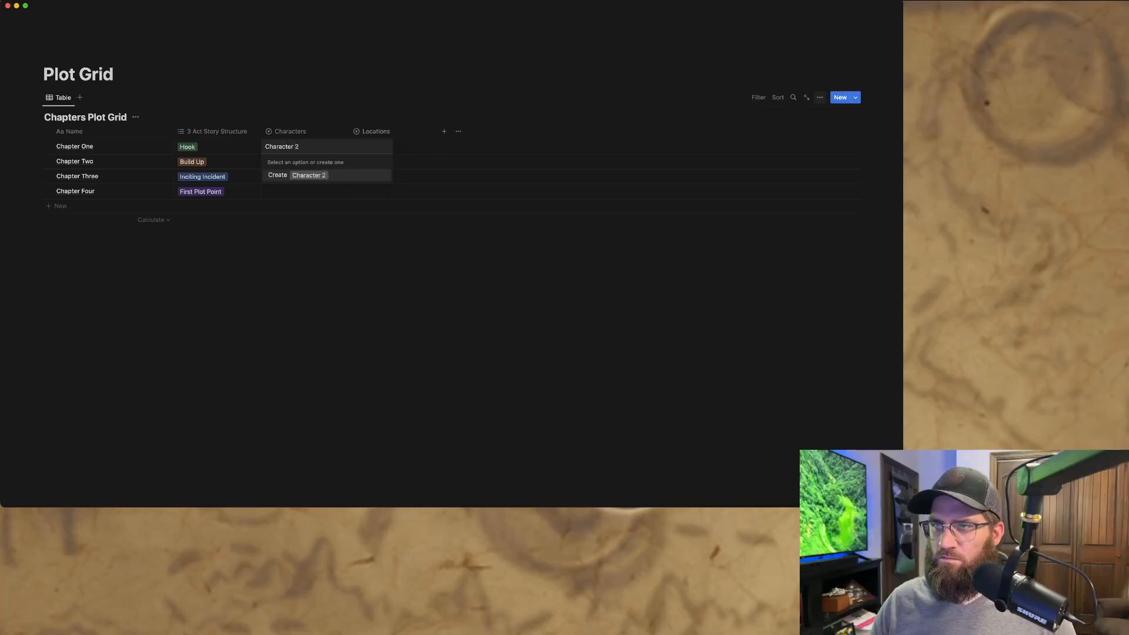
pyautogui.press('BackSpace')
pyautogui.write('One')
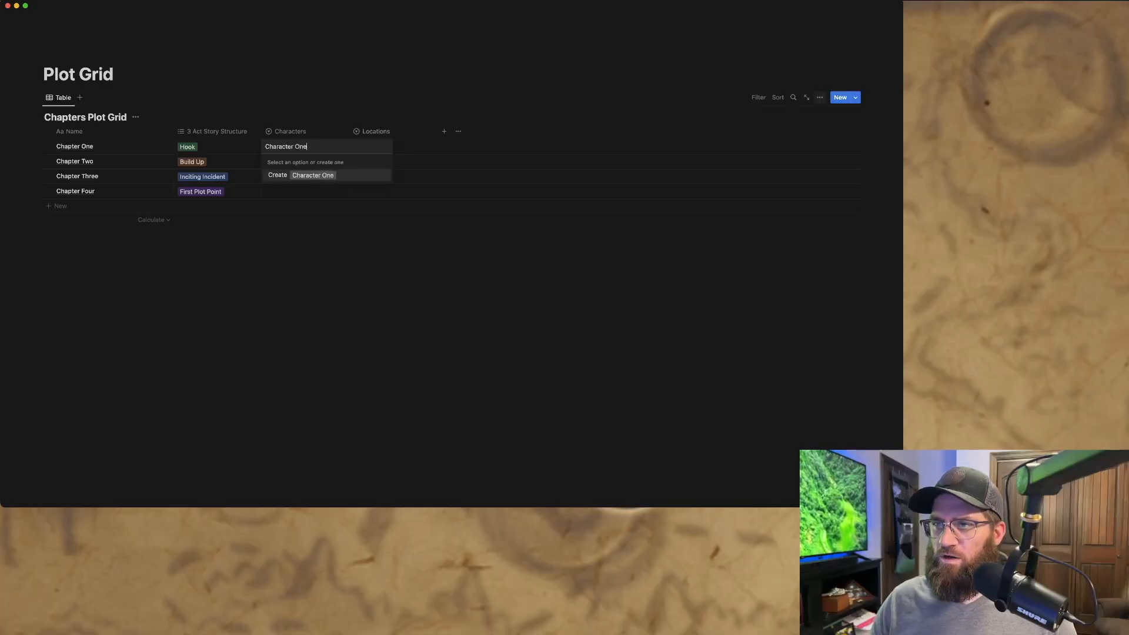
pyautogui.press('Return')
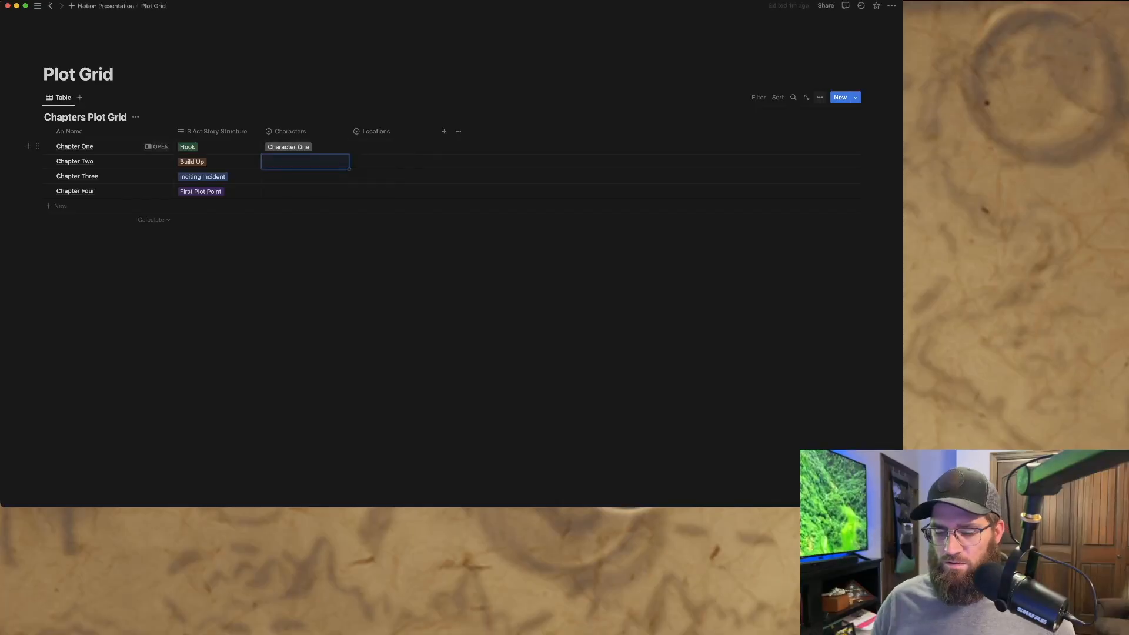
# - Create the Characters option "Character Two" and assign it to Chapter Two
pyautogui.write('Chapter')
pyautogui.press('BackSpace')
pyautogui.press('BackSpace')
pyautogui.press('BackSpace')
pyautogui.press('BackSpace')
pyautogui.write('aracter Two')
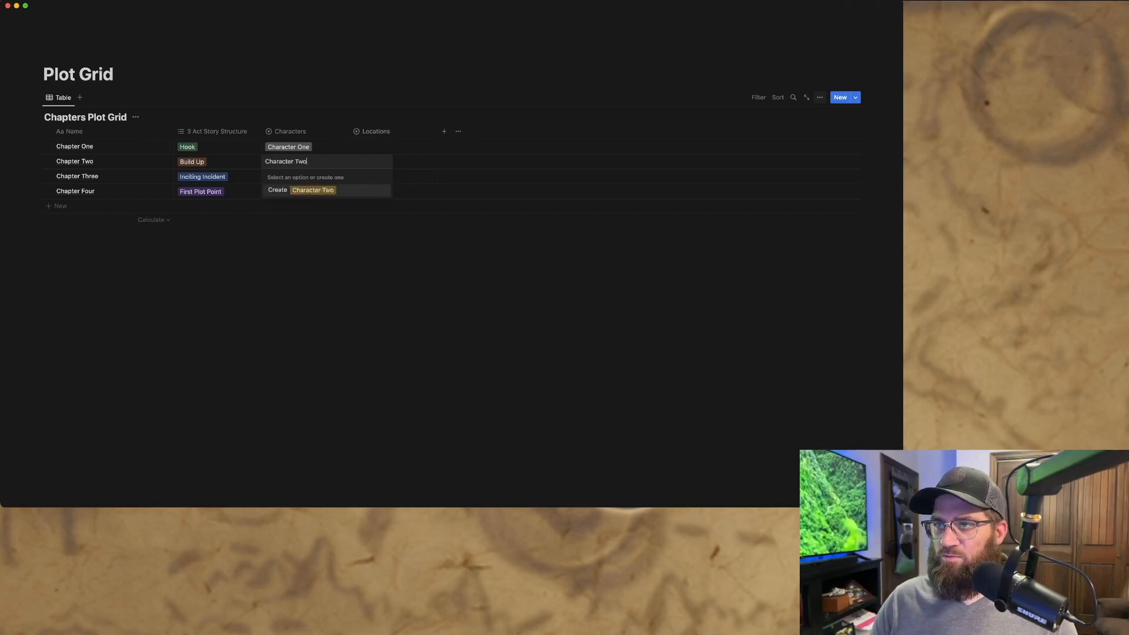
pyautogui.press('Return')
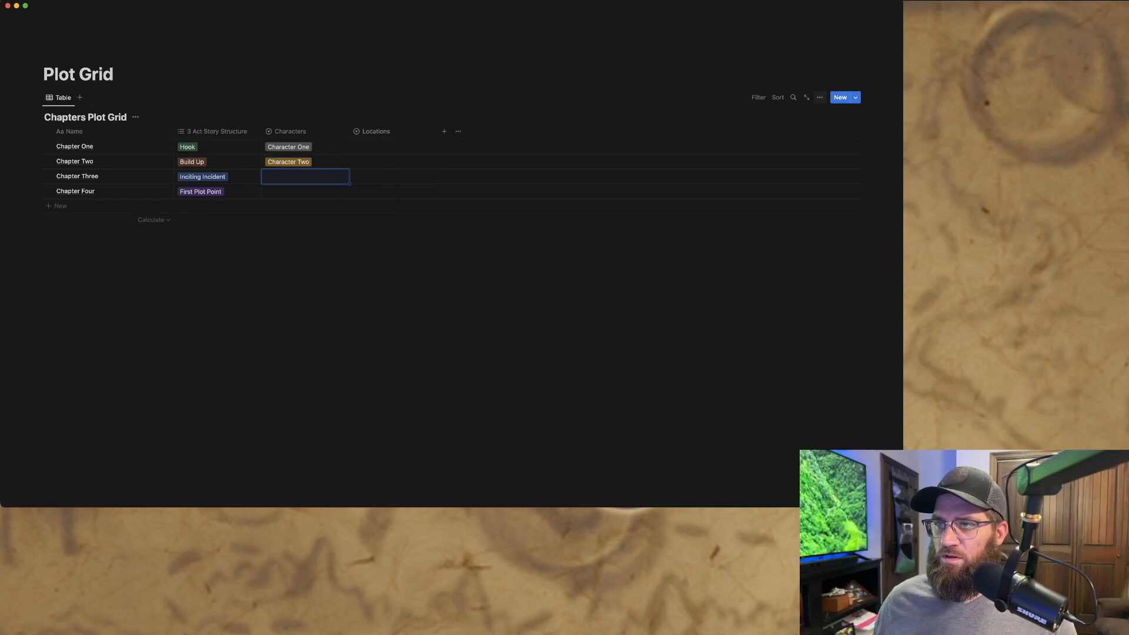
# - Create Locations options, assigning "Location One" to Chapter One and "Location Two" to Chapter Two
pyautogui.click(392, 147)
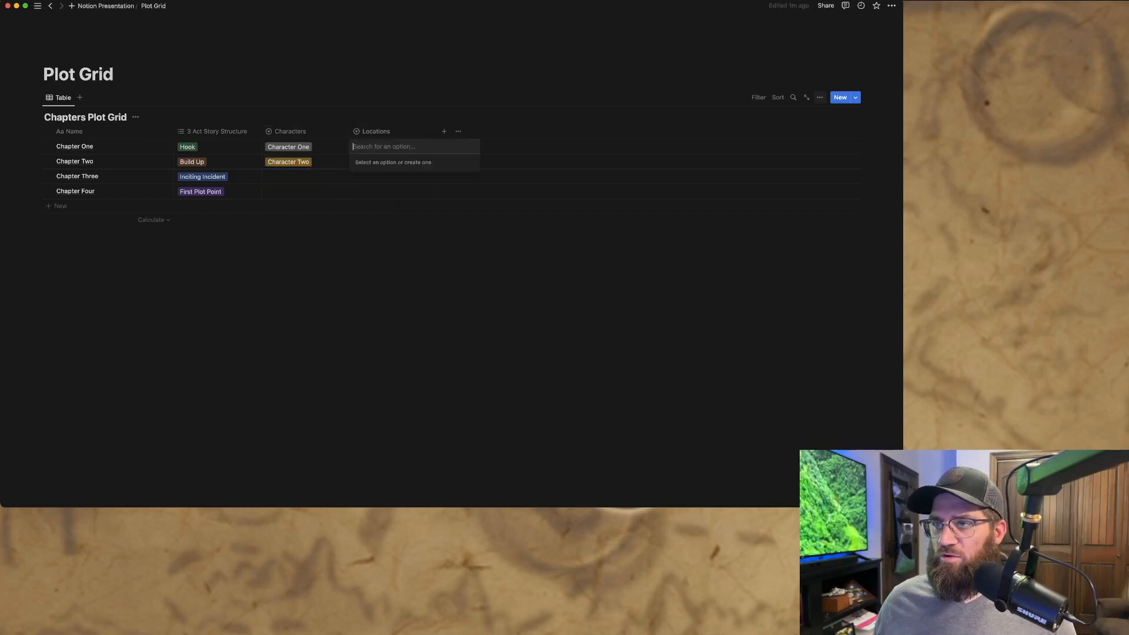
pyautogui.write('Locatio')
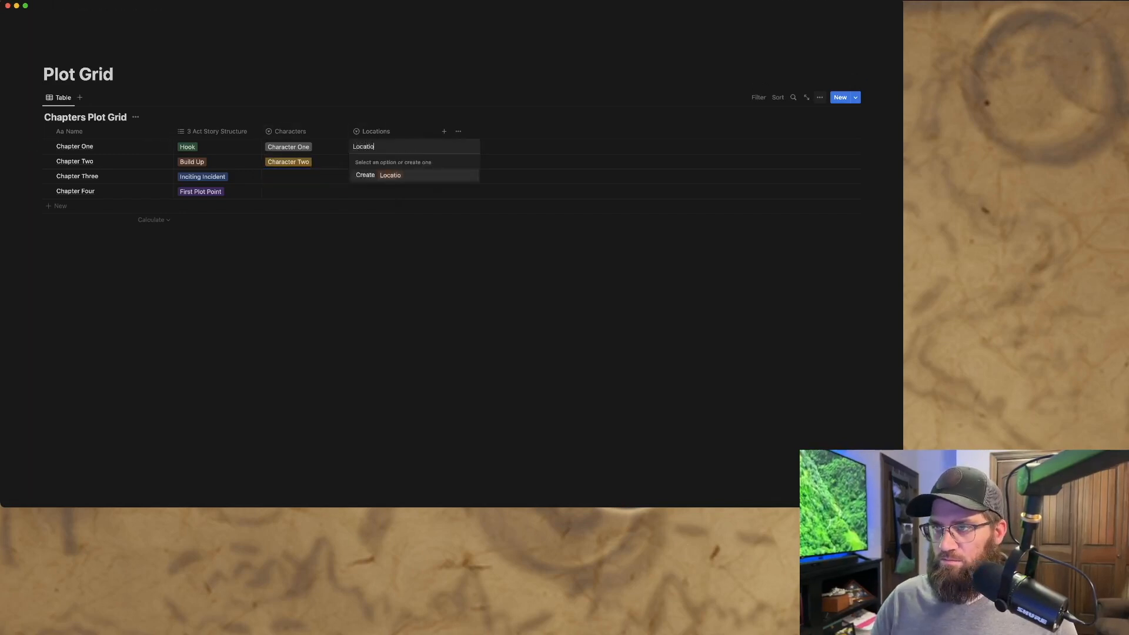
pyautogui.write('n One')
pyautogui.press('Return')
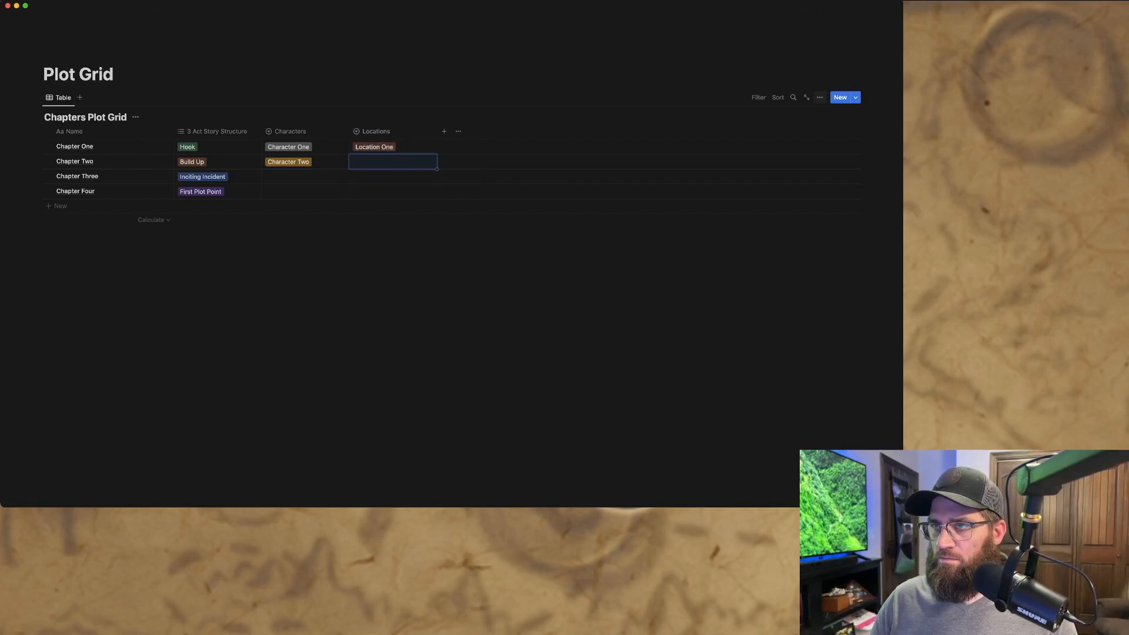
pyautogui.write('L')
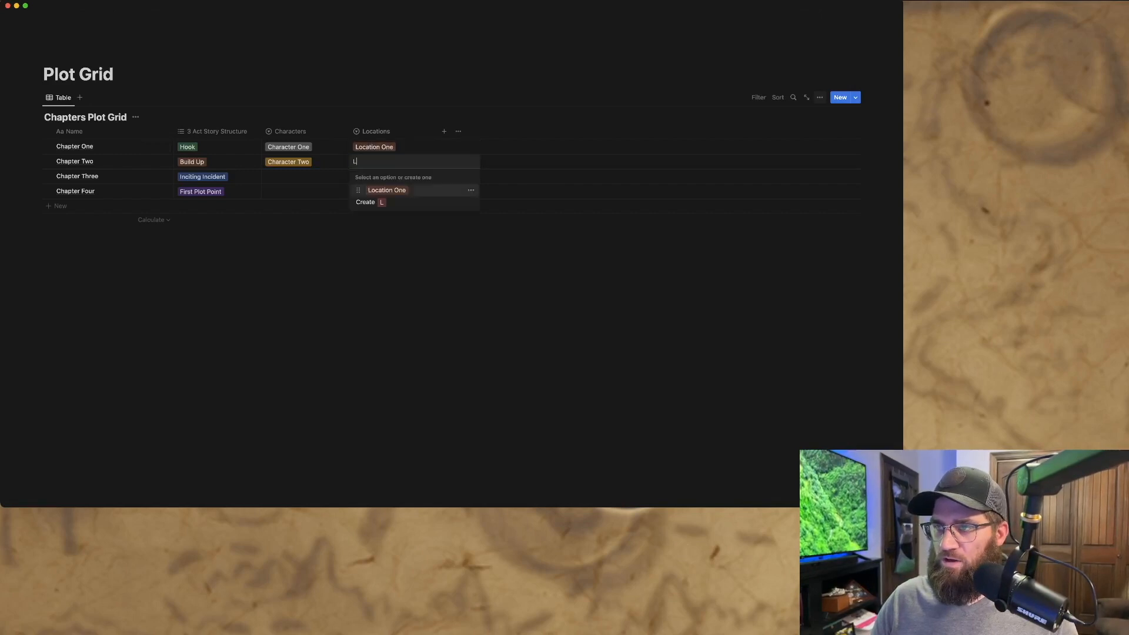
pyautogui.write('ocation Two')
pyautogui.press('Return')
# - Create the Locations option "Location Three" and assign it to Chapter Three
pyautogui.press('Return')
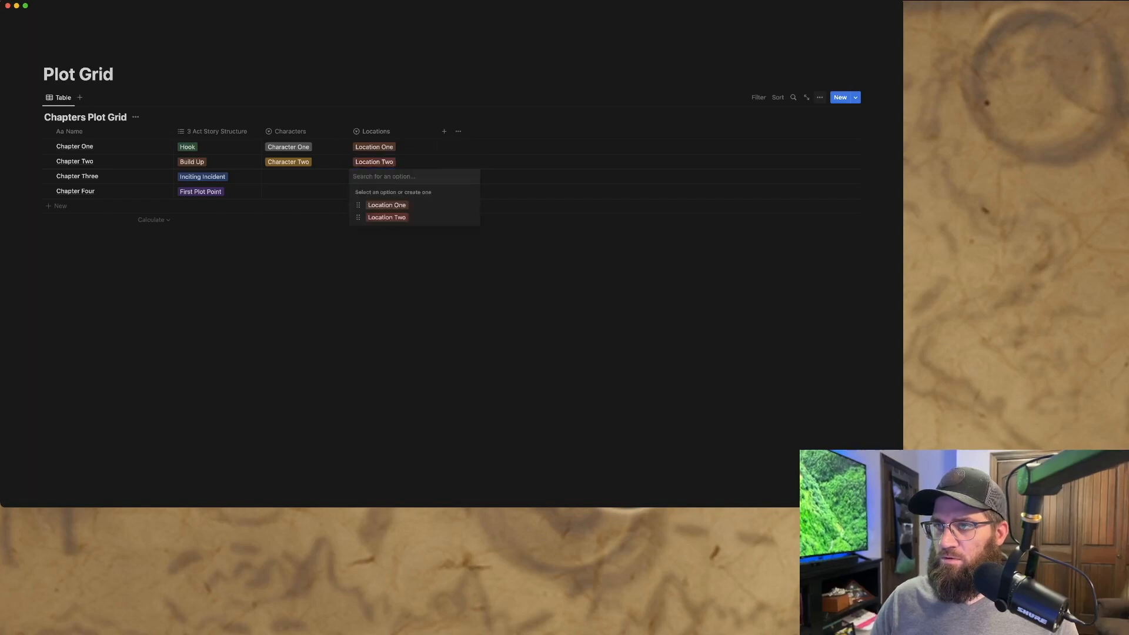
pyautogui.write('Locati')
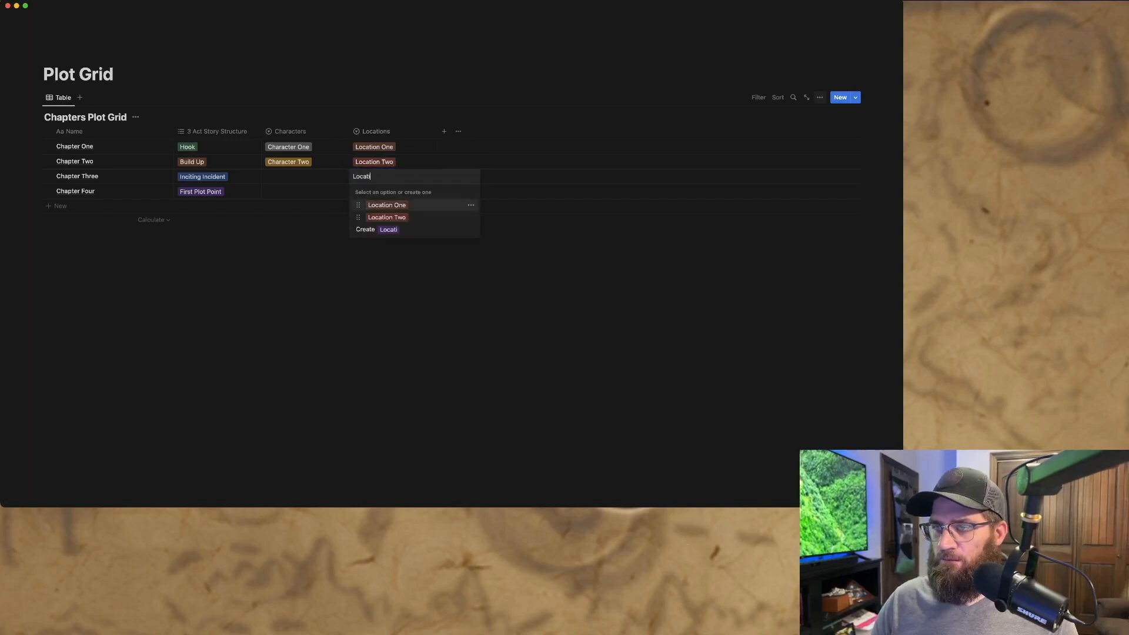
pyautogui.write('on Three')
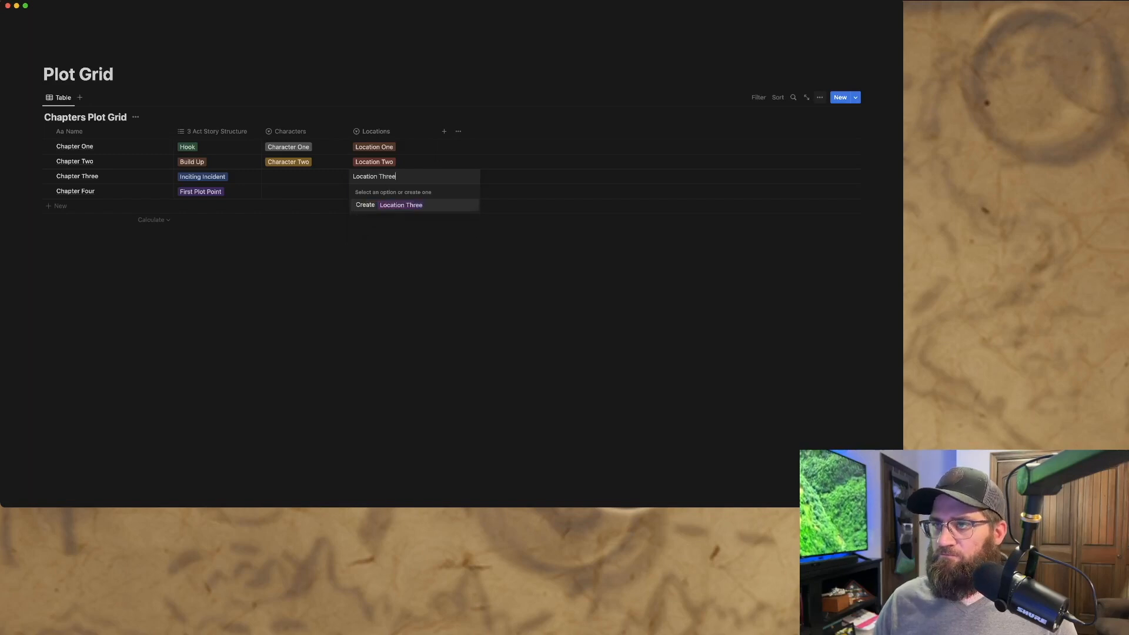
pyautogui.press('Return')
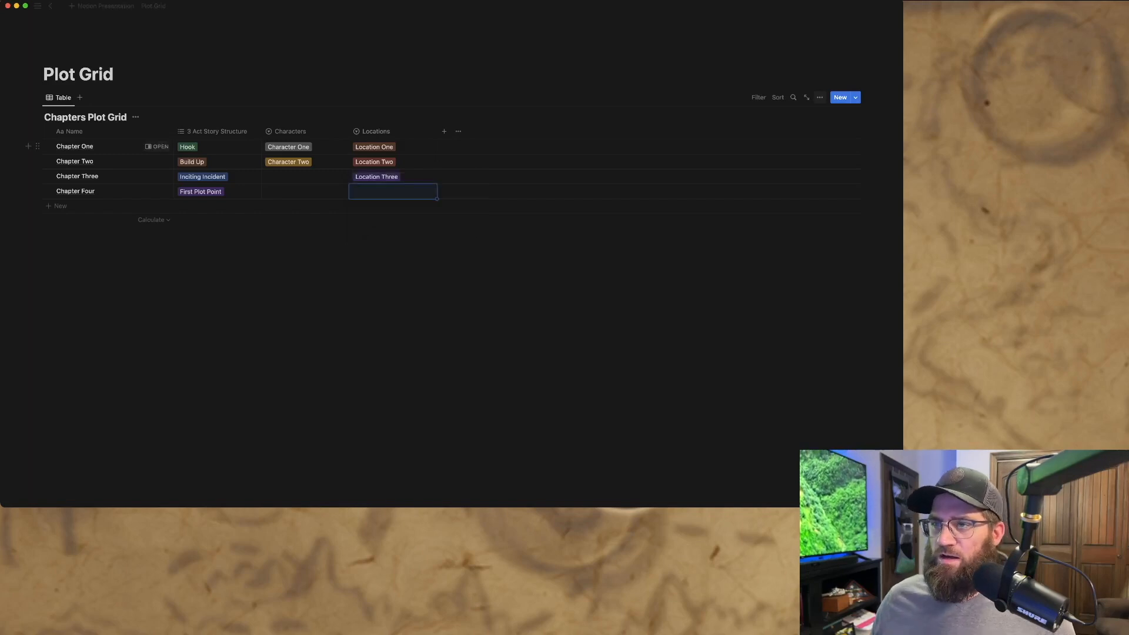
# - Assign the existing options Character One to Chapter Three and Character Two to Chapter Four in the Characters property
pyautogui.click(304, 176)
pyautogui.click(301, 204)
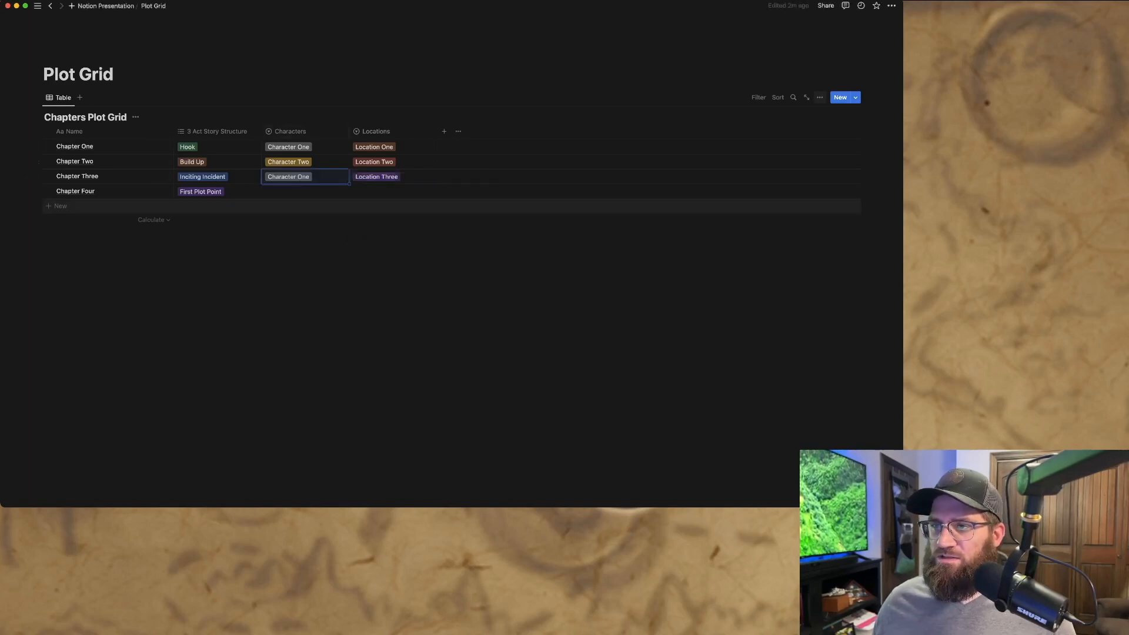
pyautogui.click(304, 192)
pyautogui.click(288, 232)
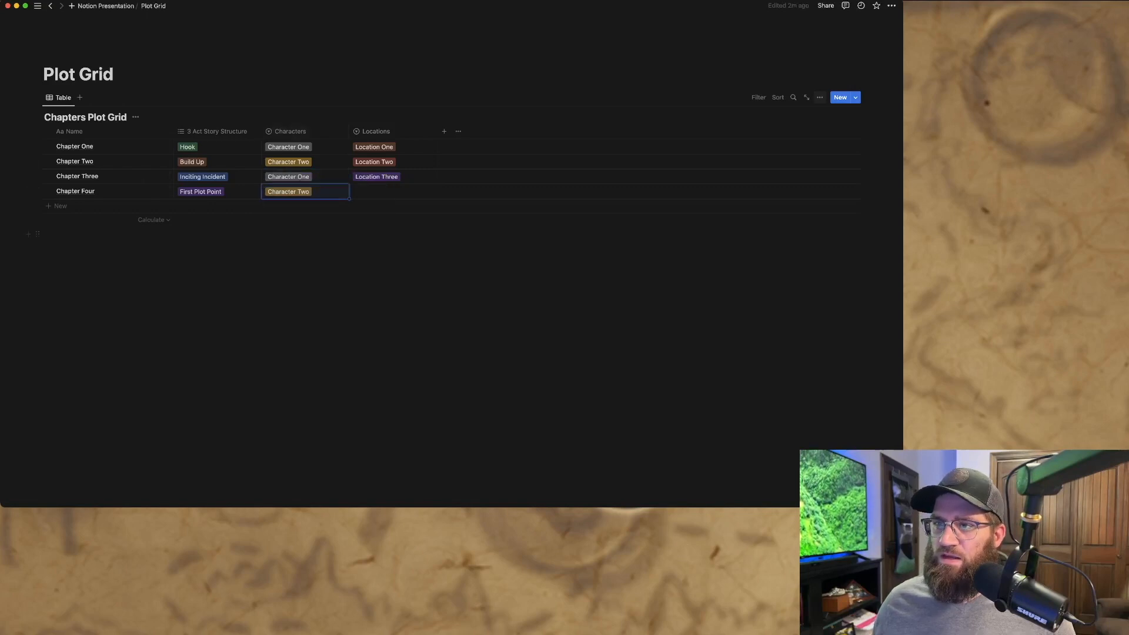
# - Rename the Characters property to "POV Characters"
pyautogui.click(305, 131)
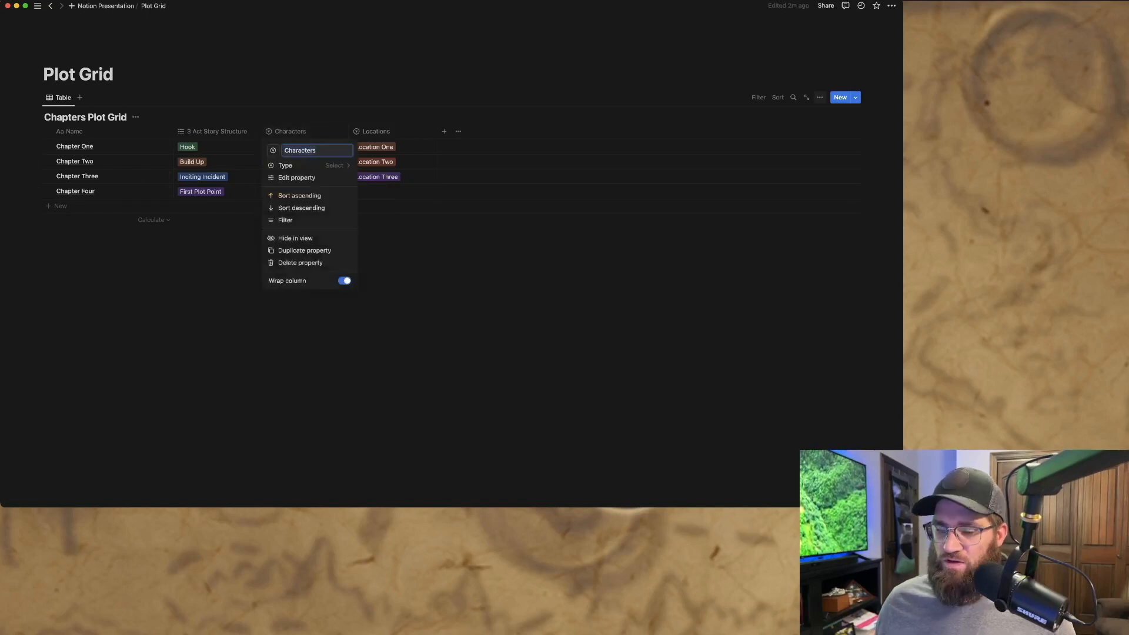
pyautogui.write('POV')
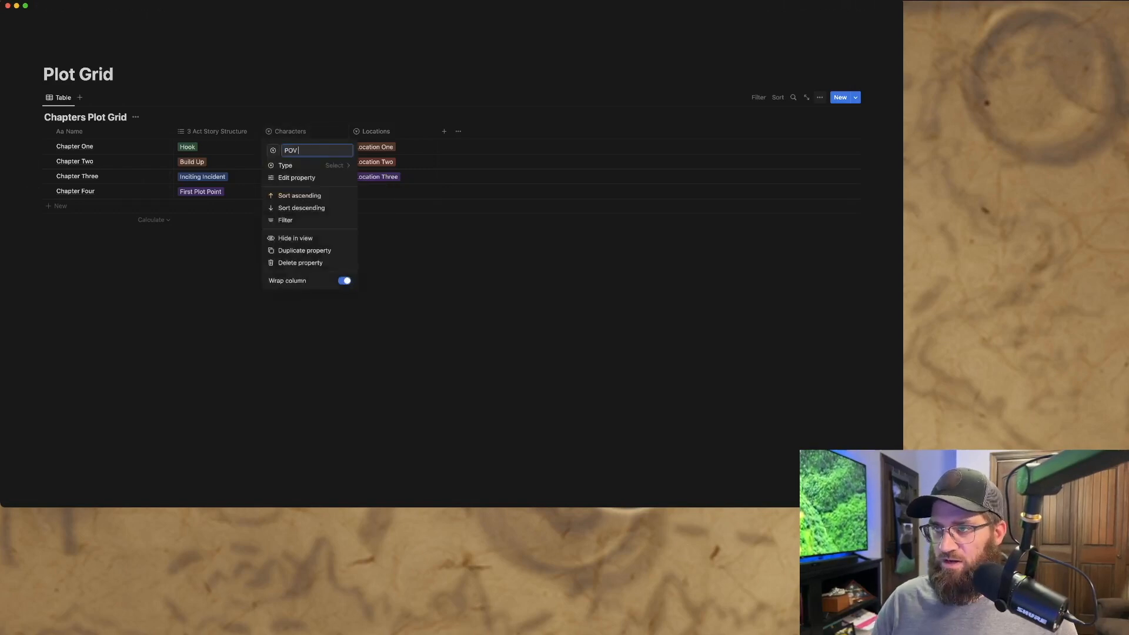
pyautogui.write(' Characters')
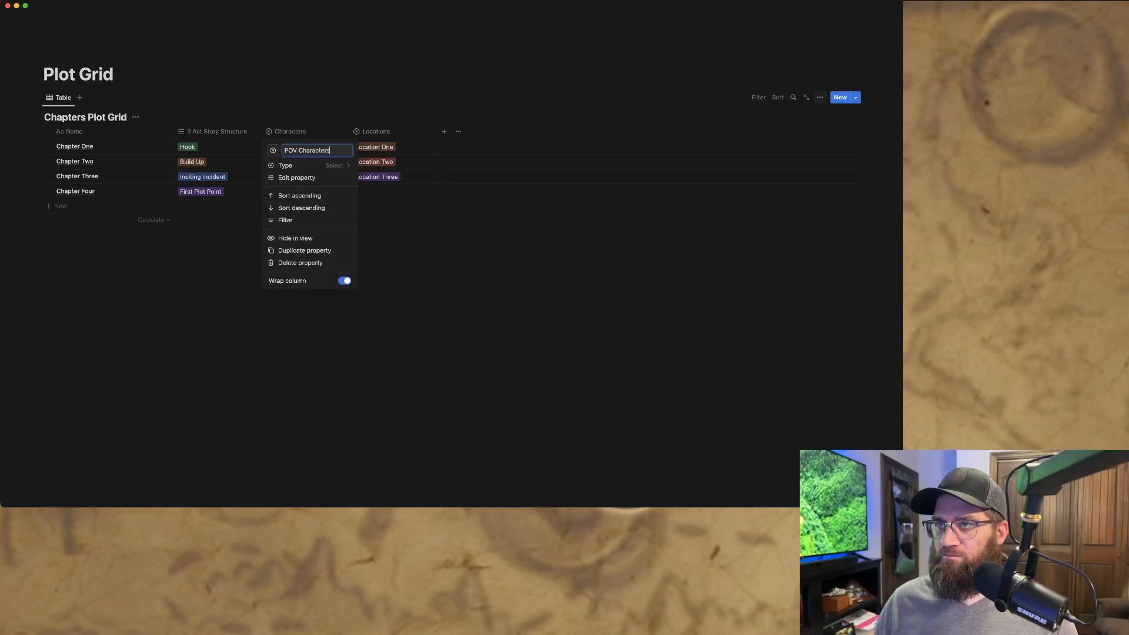
pyautogui.press('Return')
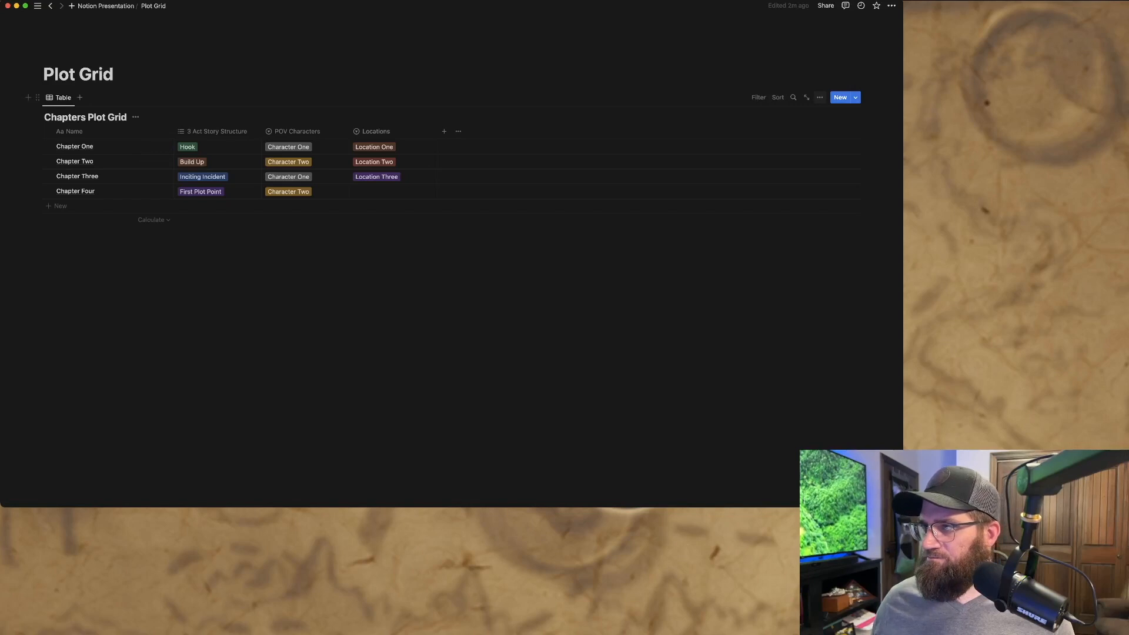
# - Change the Chapters Plot Grid view's layout from table to Board
pyautogui.click(820, 97)
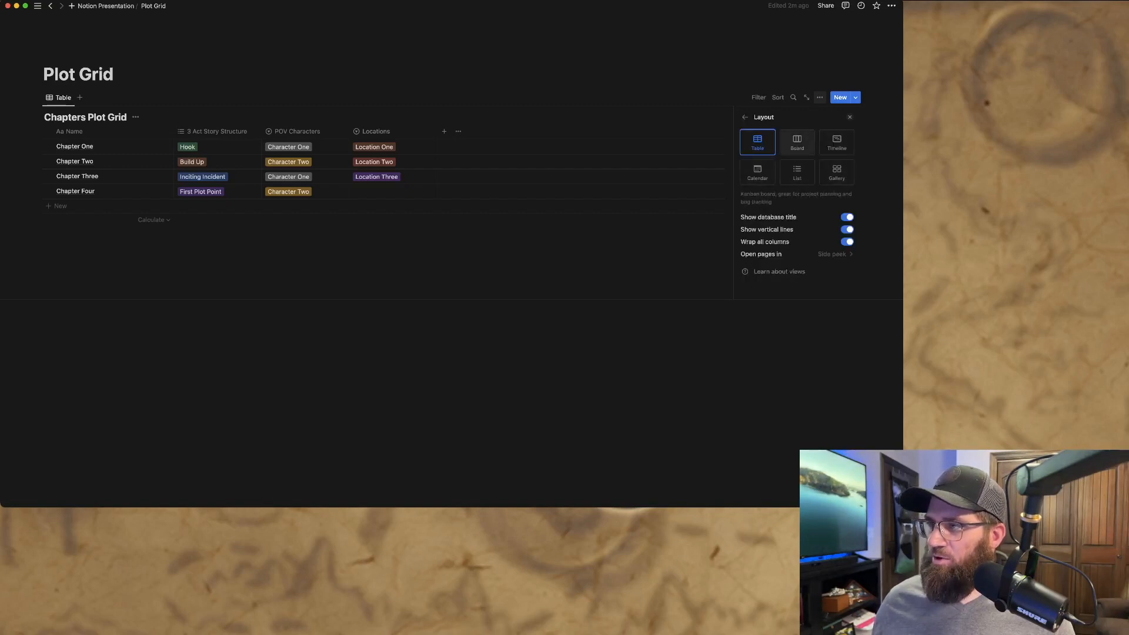
pyautogui.click(797, 141)
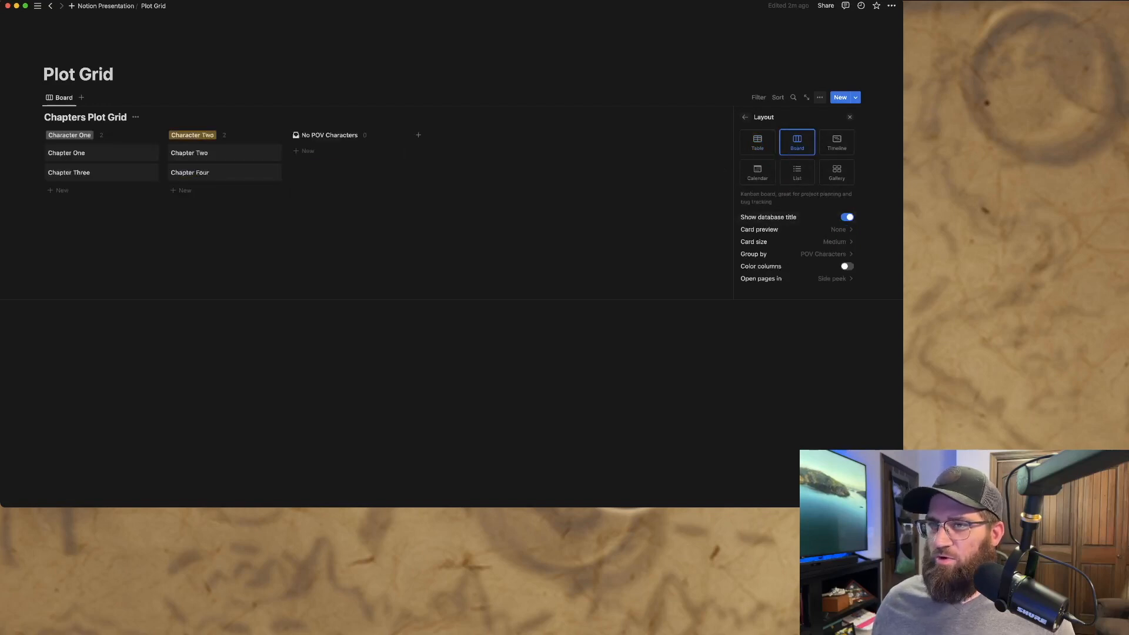
pyautogui.click(745, 117)
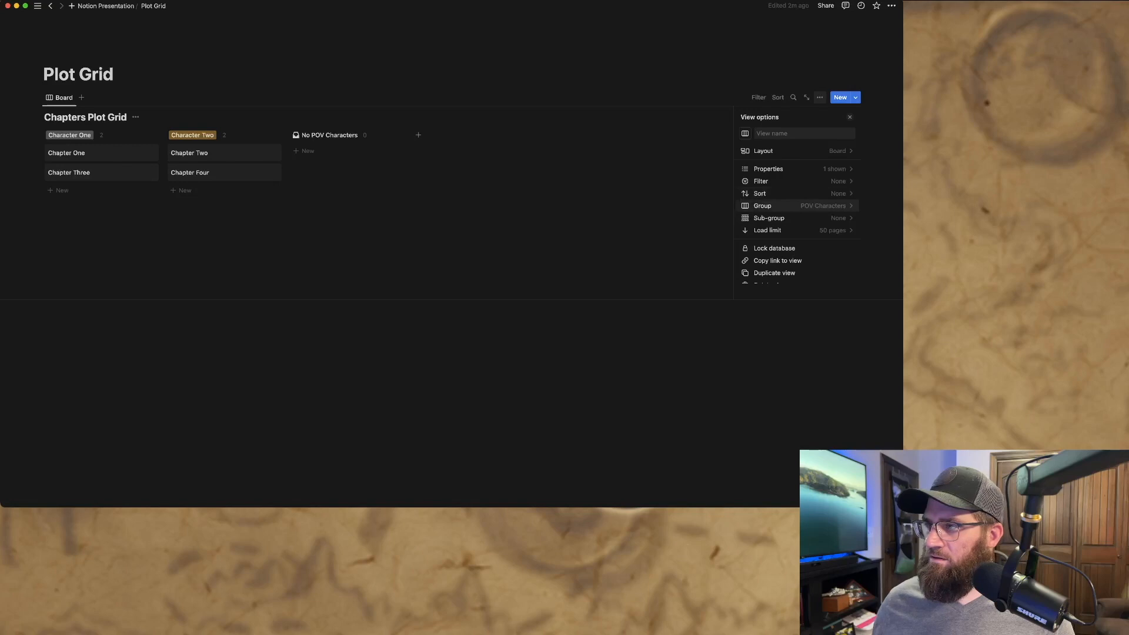
# - Group the board by 3 Act Story Structure and order the groups Hook, Inciting Incident, Build Up, First Plot Point
pyautogui.click(776, 205)
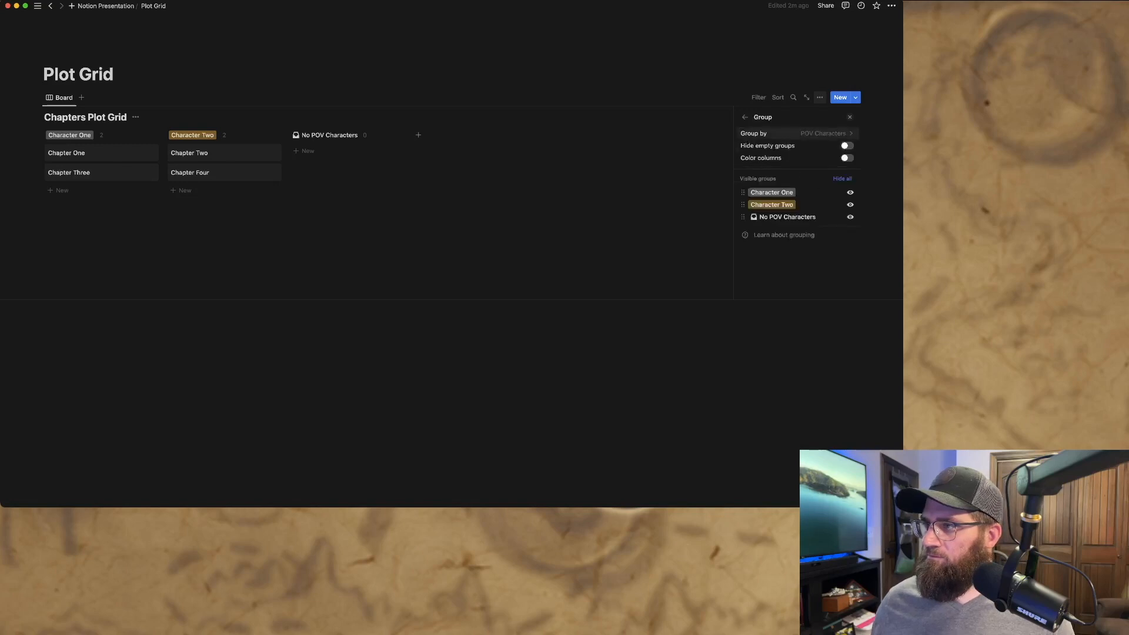
pyautogui.click(776, 134)
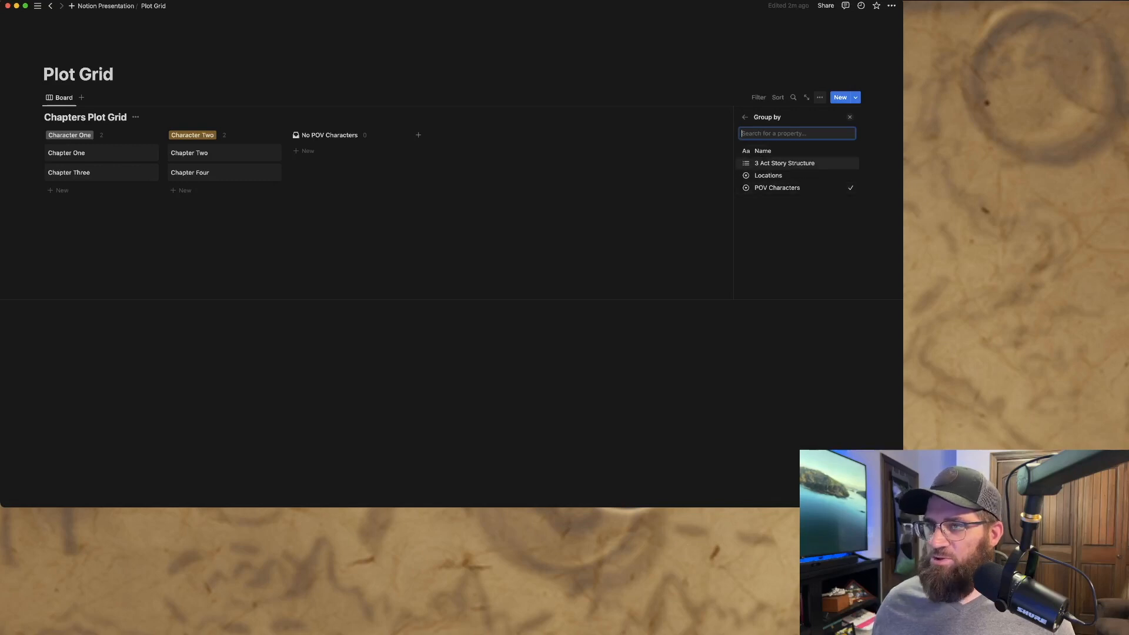
pyautogui.click(781, 163)
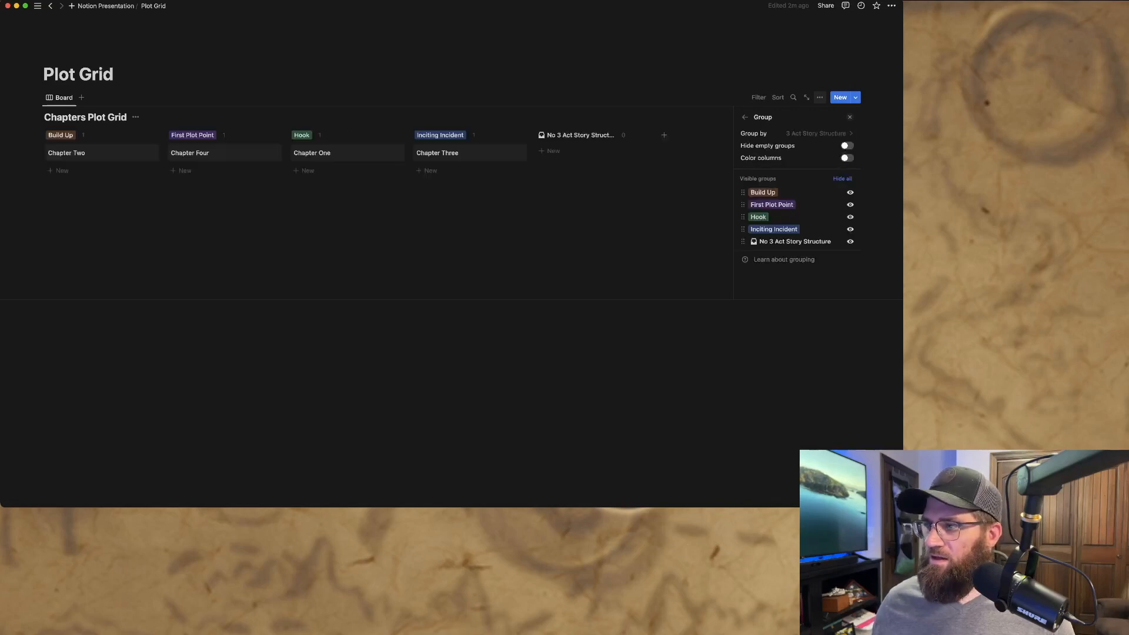
pyautogui.moveTo(742, 217)
pyautogui.mouseDown()
pyautogui.moveTo(742, 192)
pyautogui.moveTo(743, 205)
pyautogui.mouseUp()
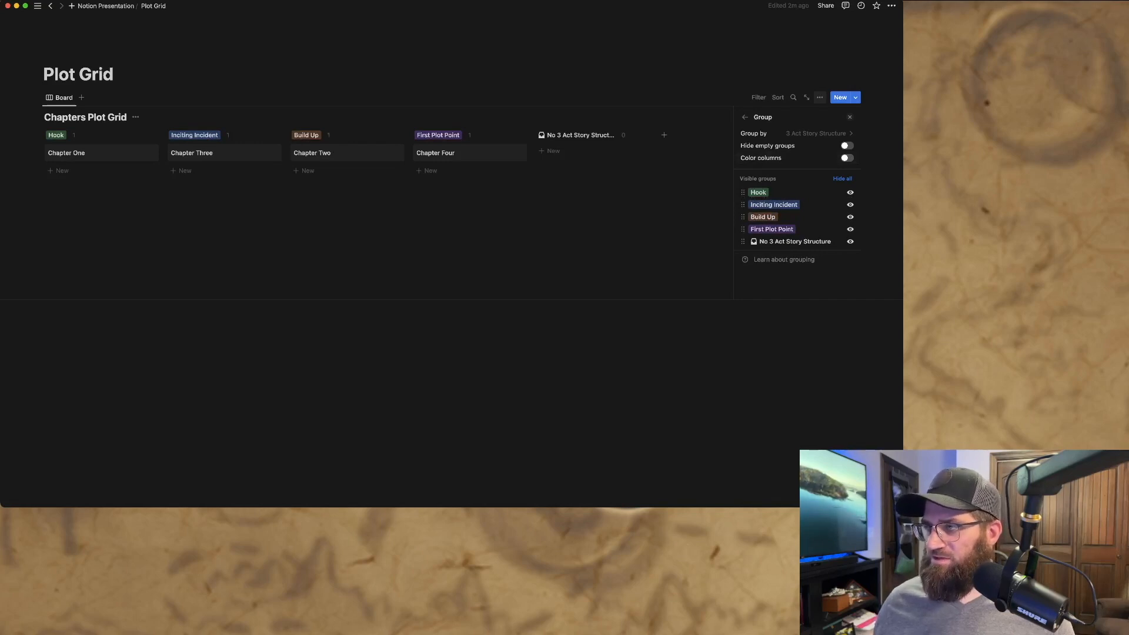
# - Sub-group the board by POV Characters and close the view options
pyautogui.click(745, 117)
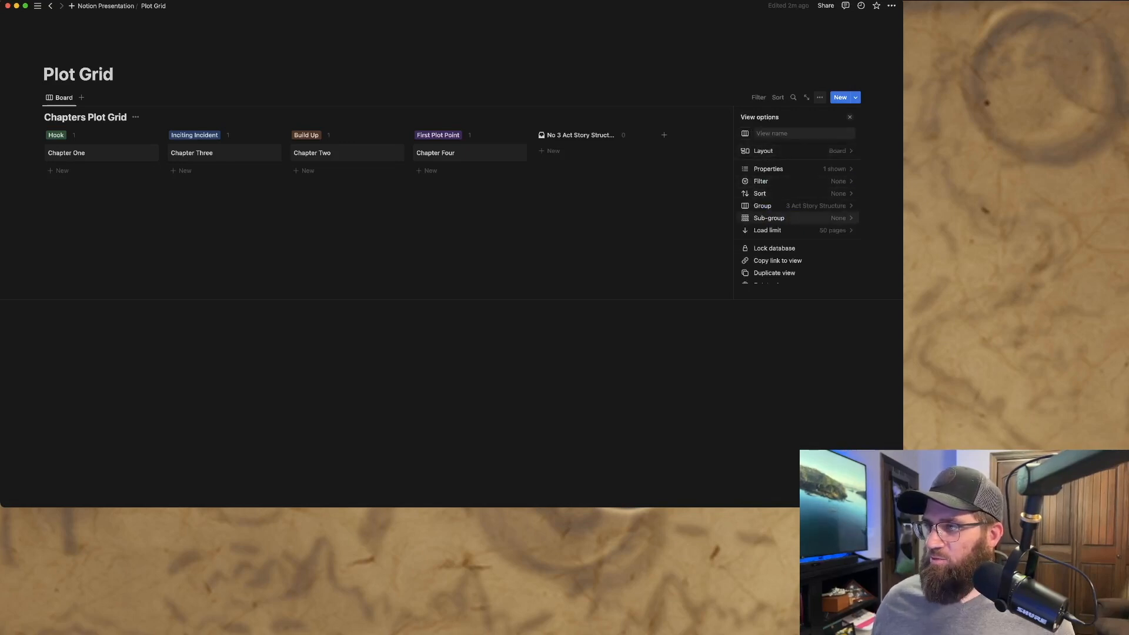
pyautogui.click(768, 217)
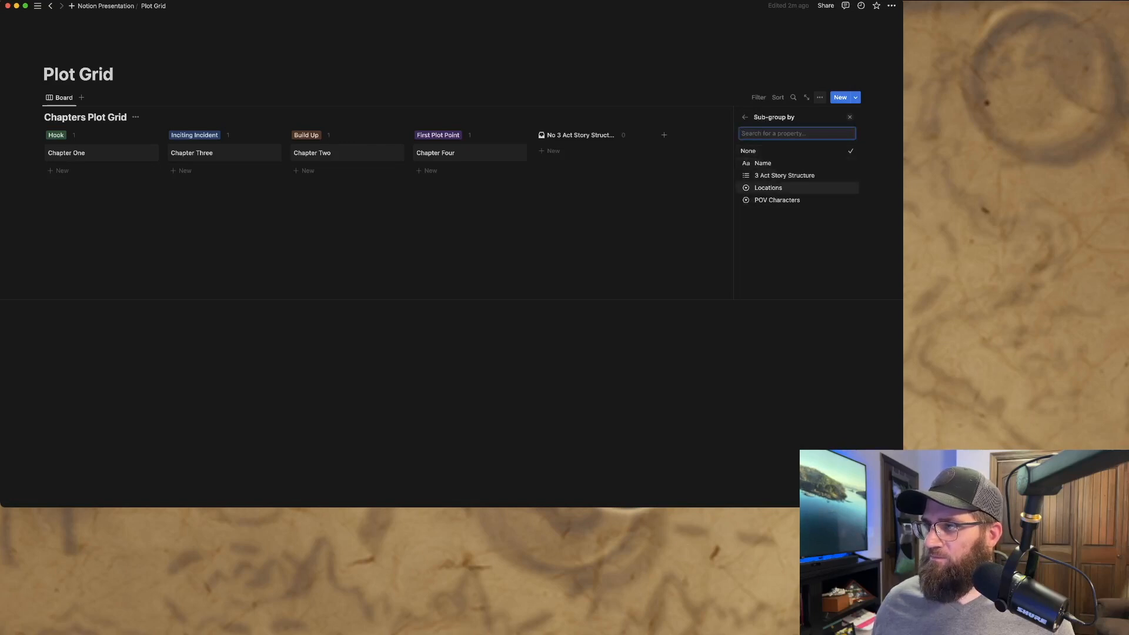
pyautogui.click(776, 200)
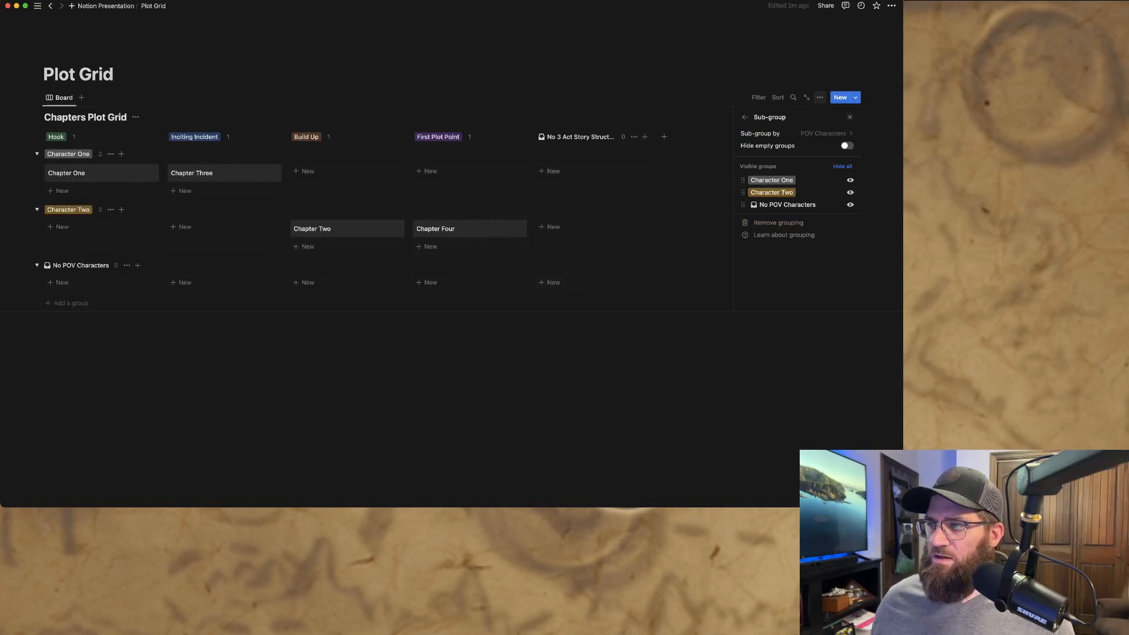
pyautogui.press('Escape')
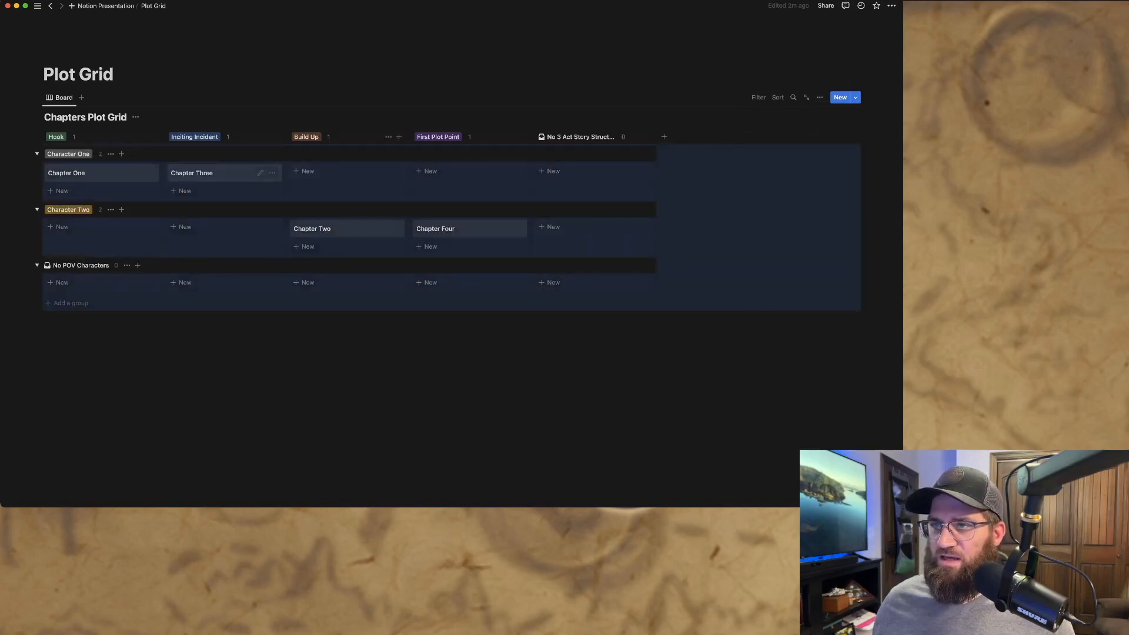
pyautogui.press('Escape')
# - Name the board view "Story Structure VS POV Character"
pyautogui.click(60, 98)
pyautogui.click(73, 116)
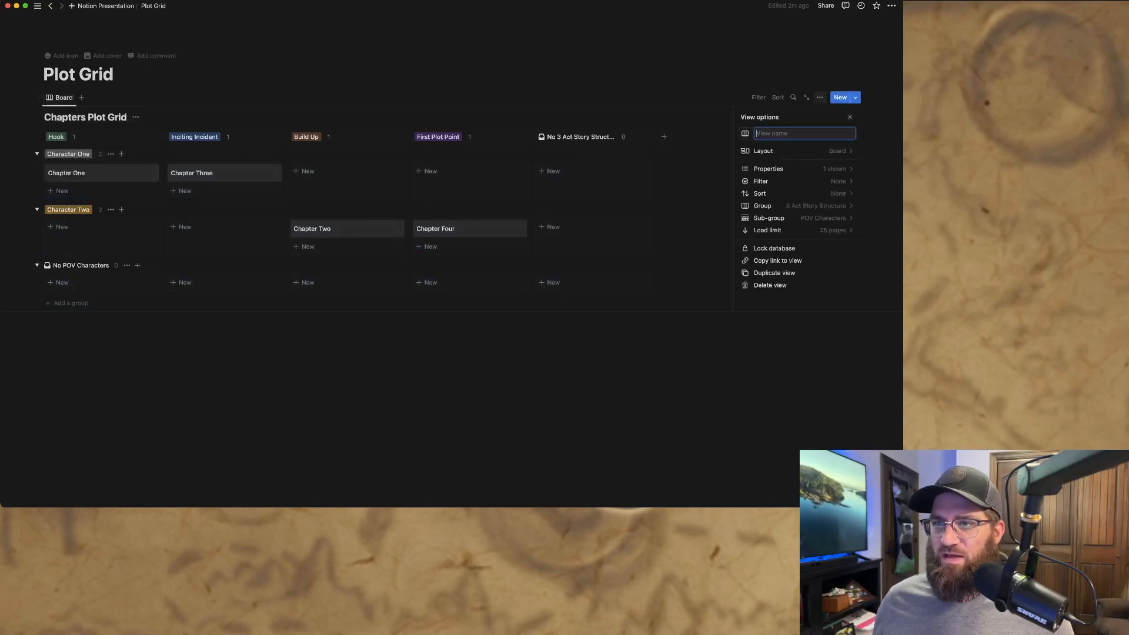
pyautogui.write('Story')
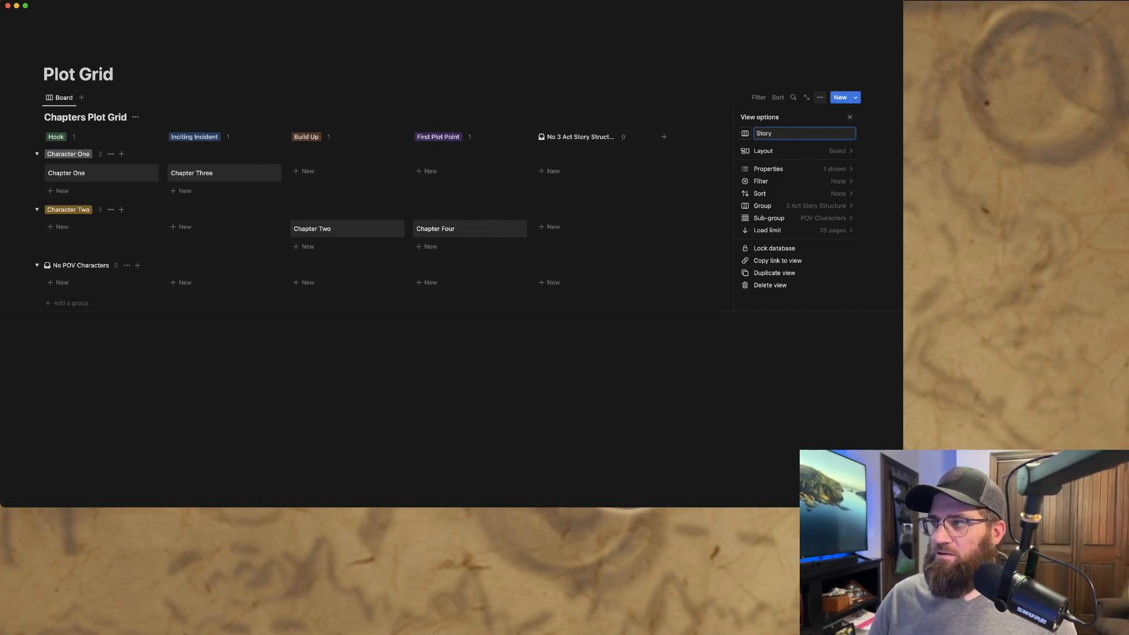
pyautogui.write(' Structure ')
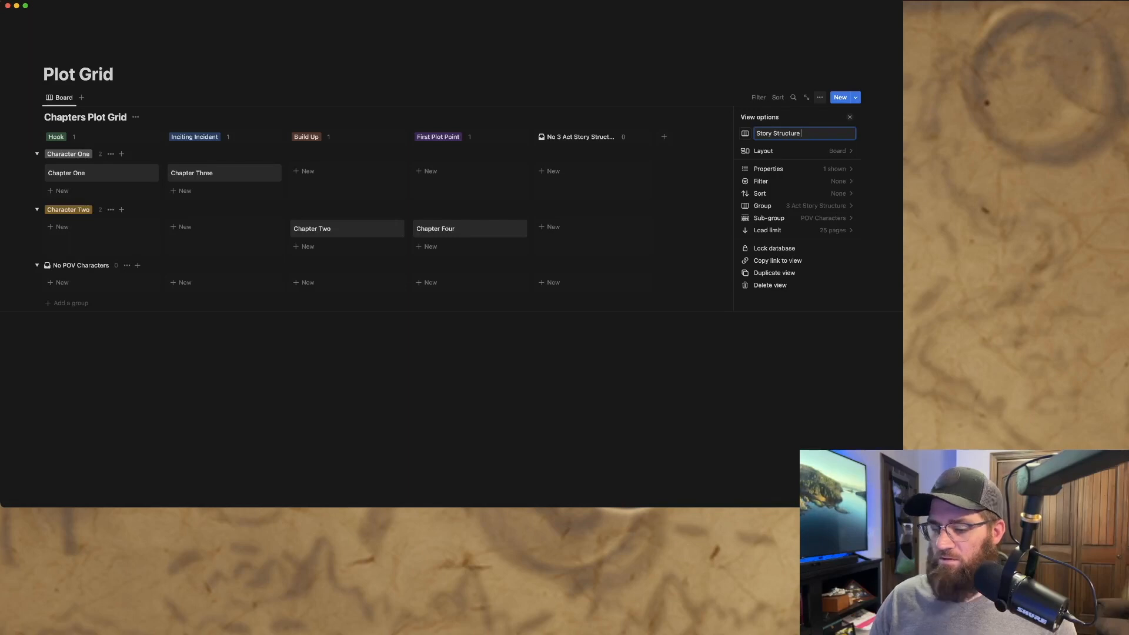
pyautogui.write('V')
pyautogui.write('S Character')
pyautogui.press('BackSpace')
pyautogui.press('BackSpace')
pyautogui.press('BackSpace')
pyautogui.press('BackSpace')
pyautogui.press('BackSpace')
pyautogui.press('BackSpace')
pyautogui.press('BackSpace')
pyautogui.write('POV Character')
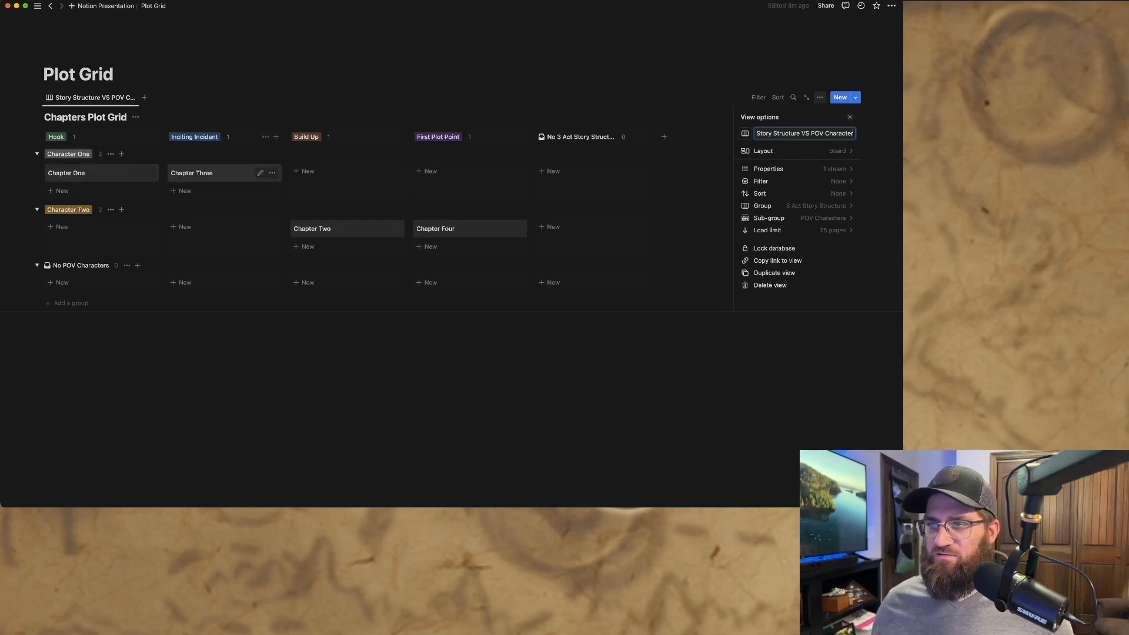
# - Rearrange the cards: Chapter Two to Inciting Incident, Chapter Three to Build Up under Character Two, and Chapter Four to Character One
pyautogui.moveTo(224, 173); pyautogui.dragTo(330, 177)
pyautogui.moveTo(320, 228); pyautogui.dragTo(197, 227)
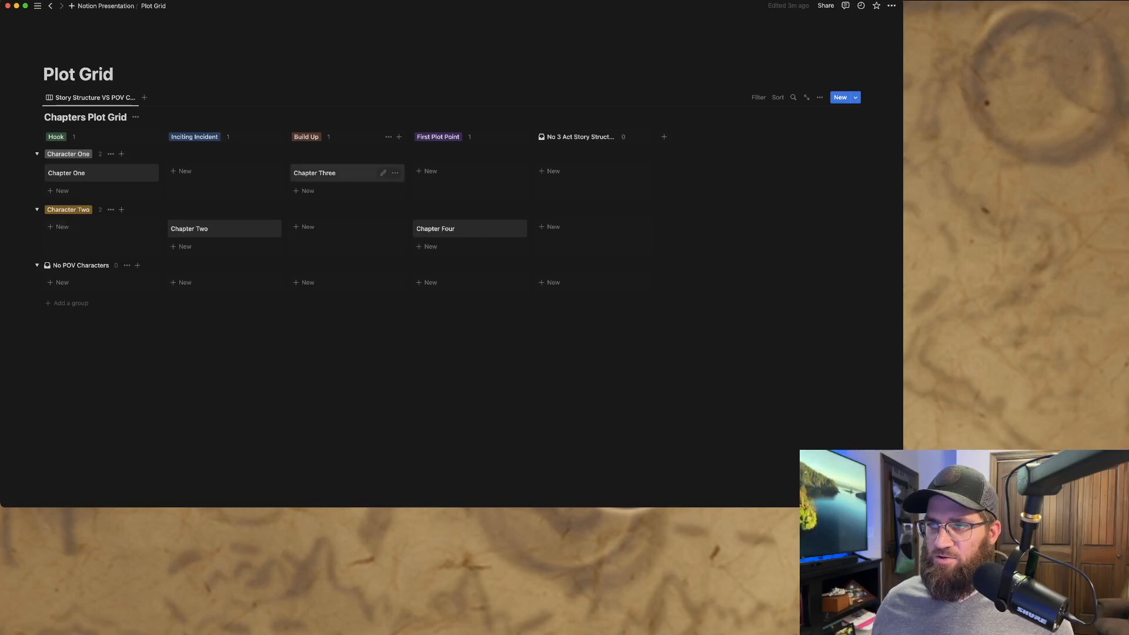
pyautogui.moveTo(358, 174); pyautogui.dragTo(357, 229)
pyautogui.moveTo(458, 228); pyautogui.dragTo(459, 173)
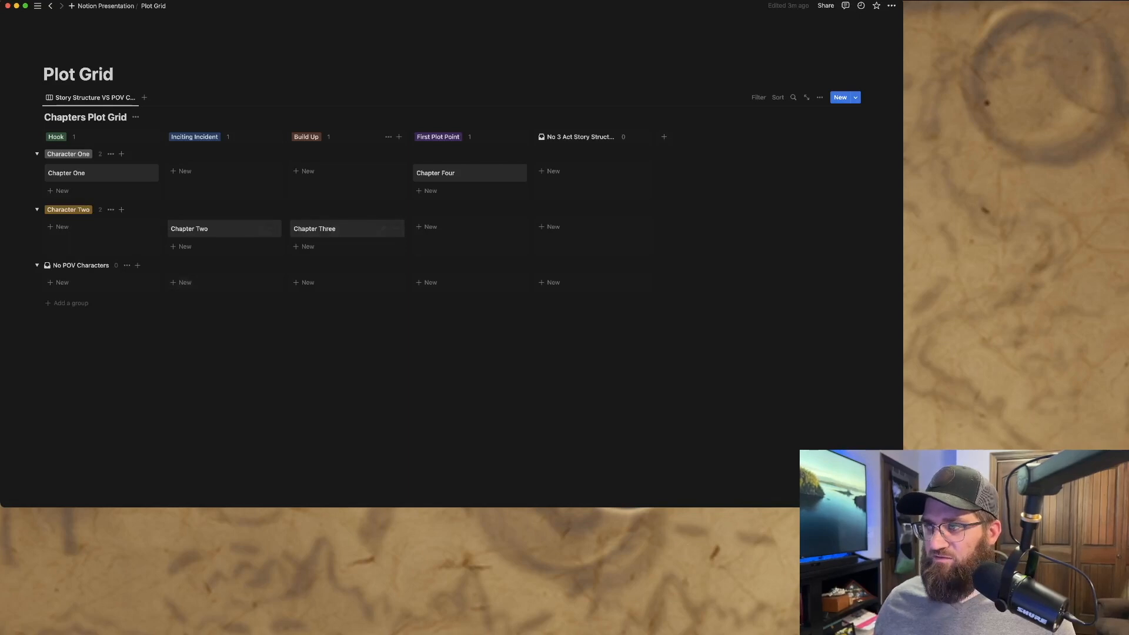
# - Hide the empty No 3 Act Story Structure column and the No POV Characters row group
pyautogui.click(633, 136)
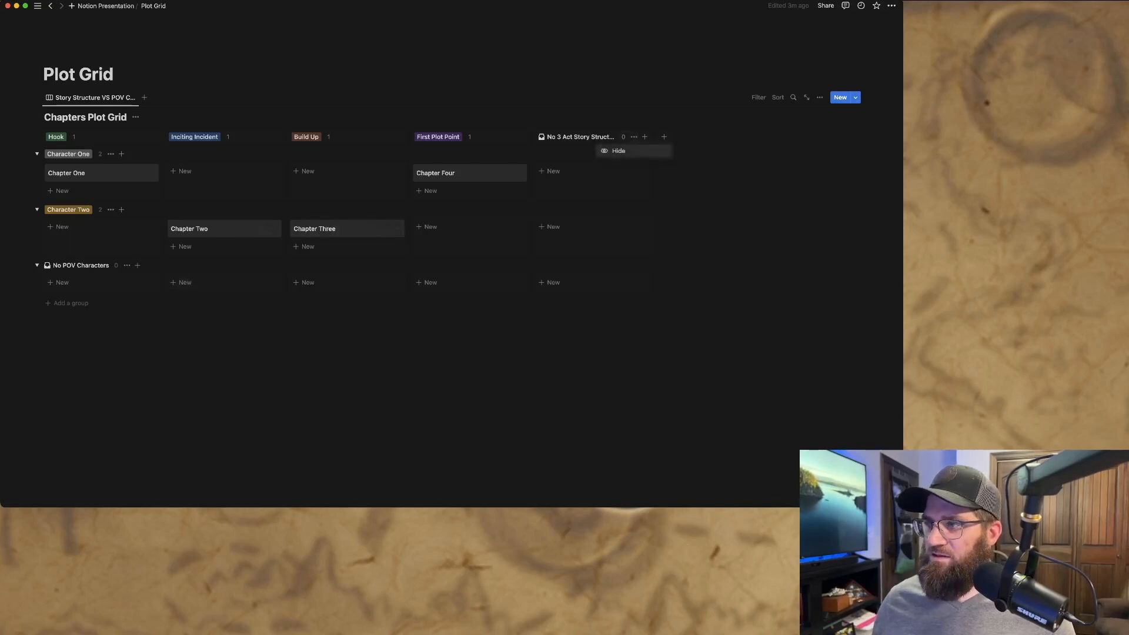
pyautogui.click(611, 150)
pyautogui.click(127, 265)
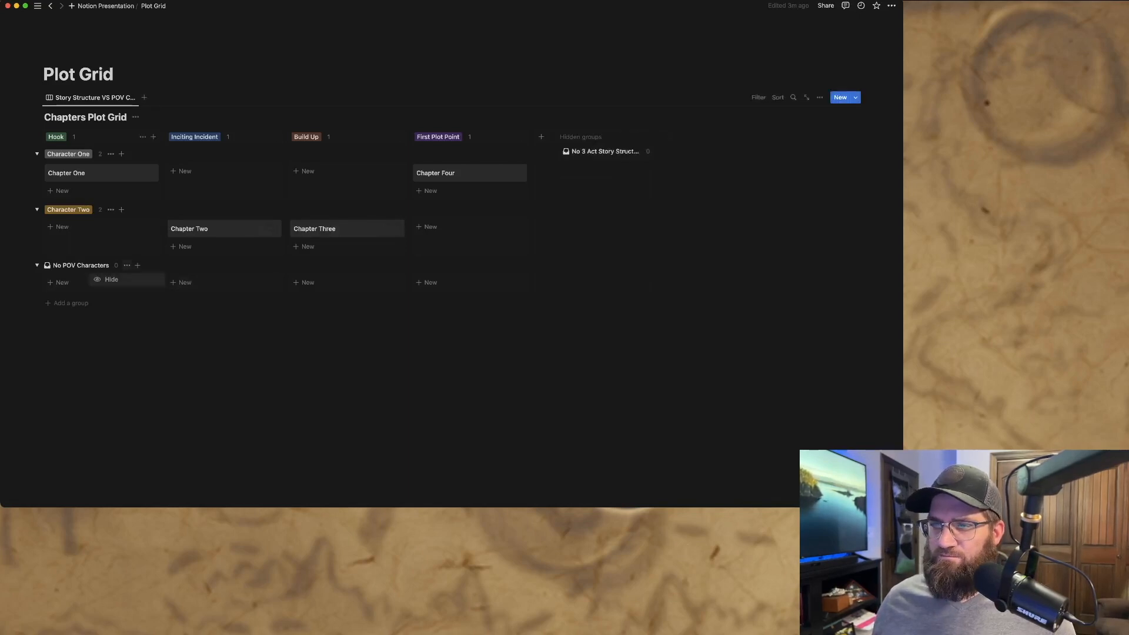
pyautogui.click(103, 280)
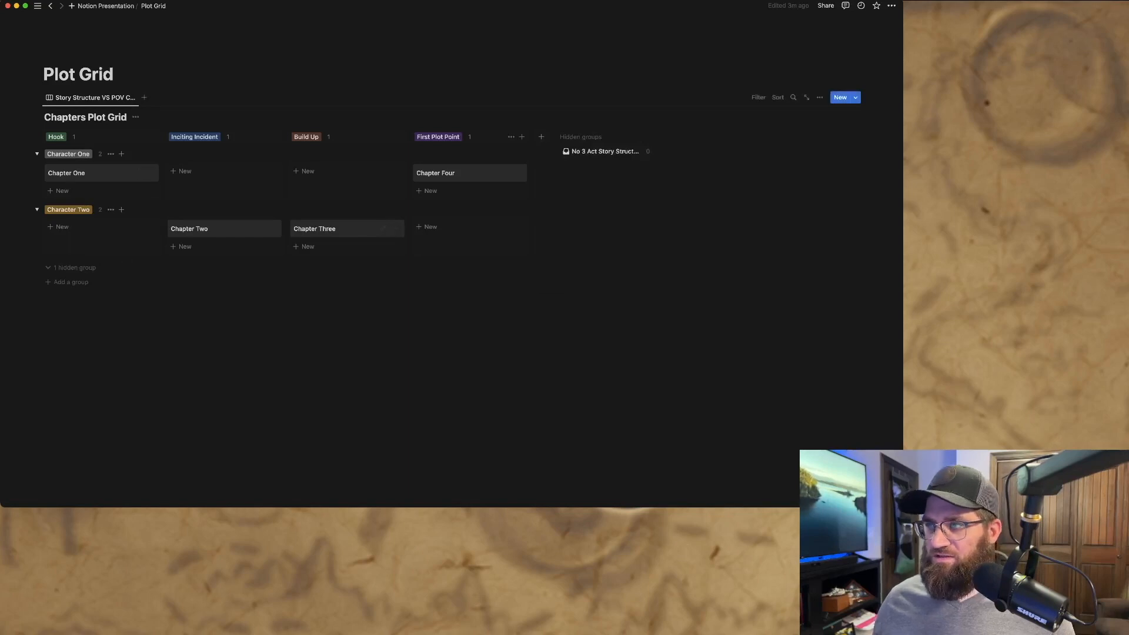
# - Add a new story structure group named "First Pinch Point" to the board
pyautogui.click(541, 136)
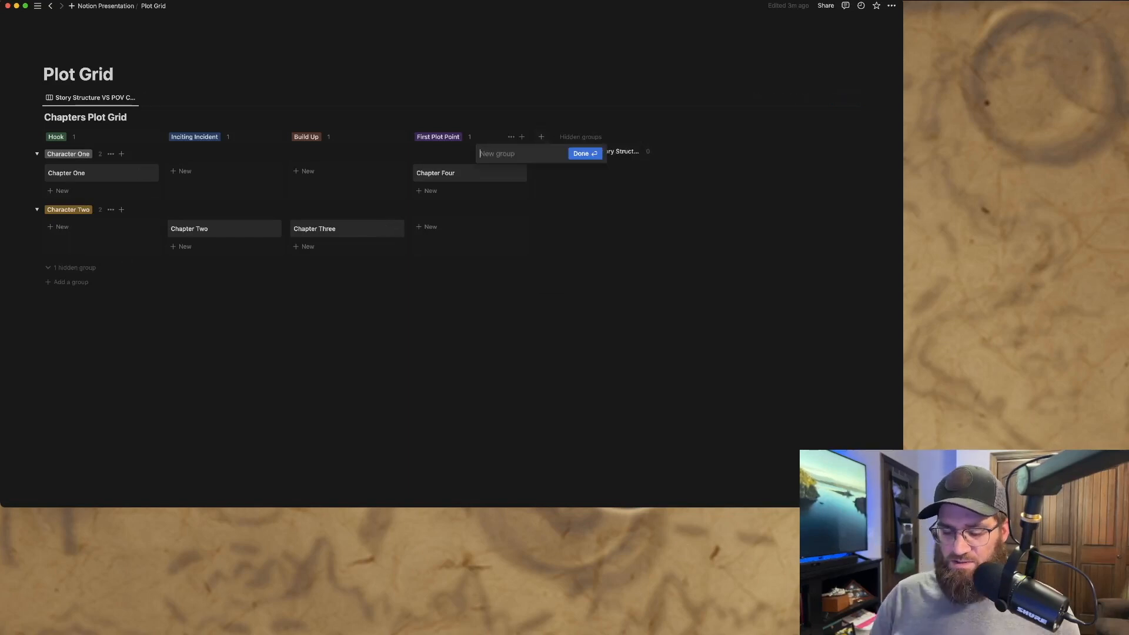
pyautogui.write('First ')
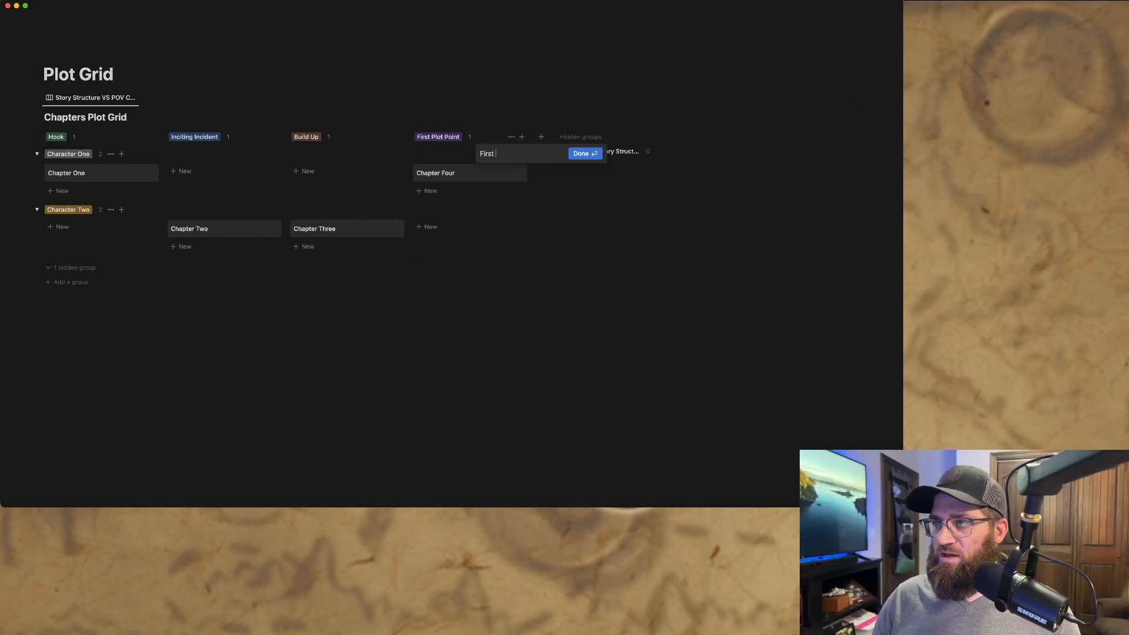
pyautogui.write('Pinch Point')
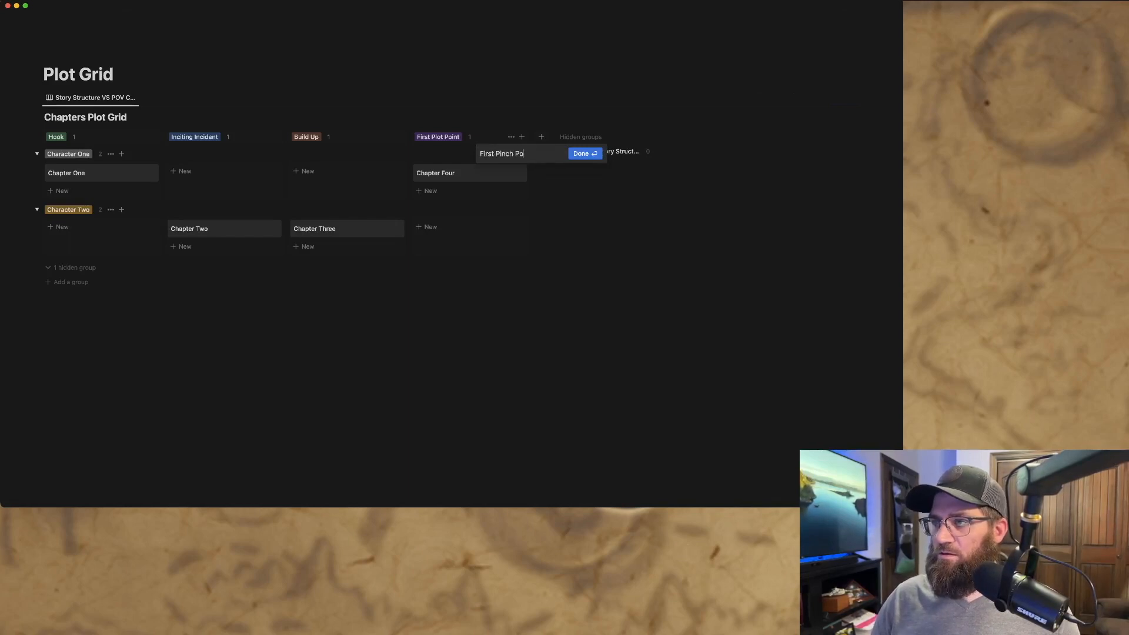
pyautogui.press('Return')
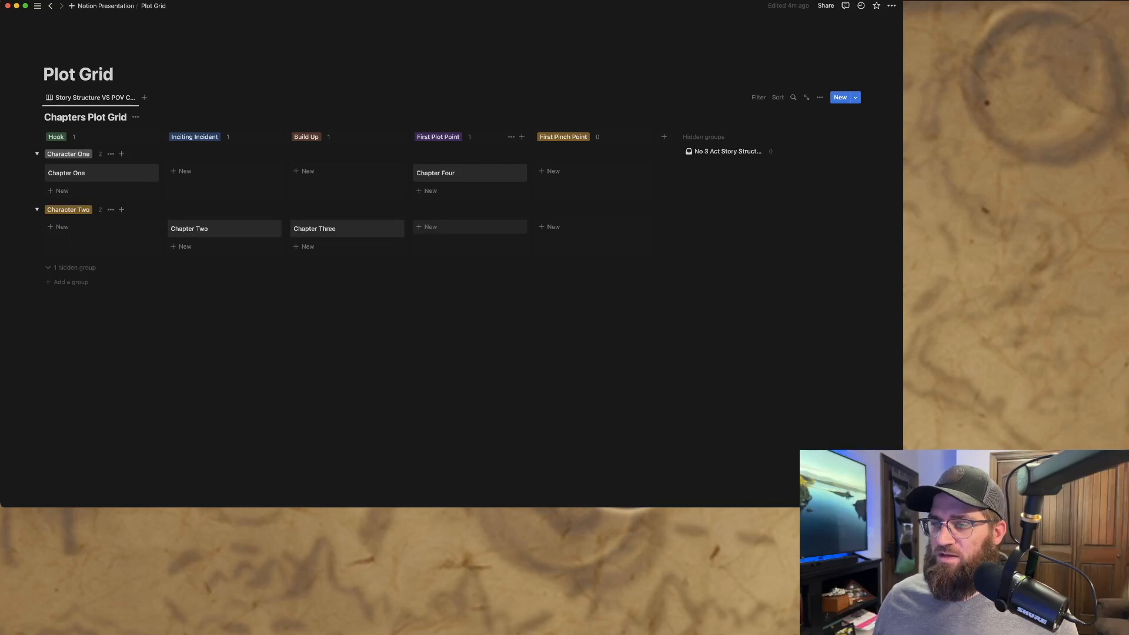
# - Move Chapter Two to Hook under Character Two and Chapter Three to Hook under Character One
pyautogui.moveTo(206, 228); pyautogui.dragTo(82, 229)
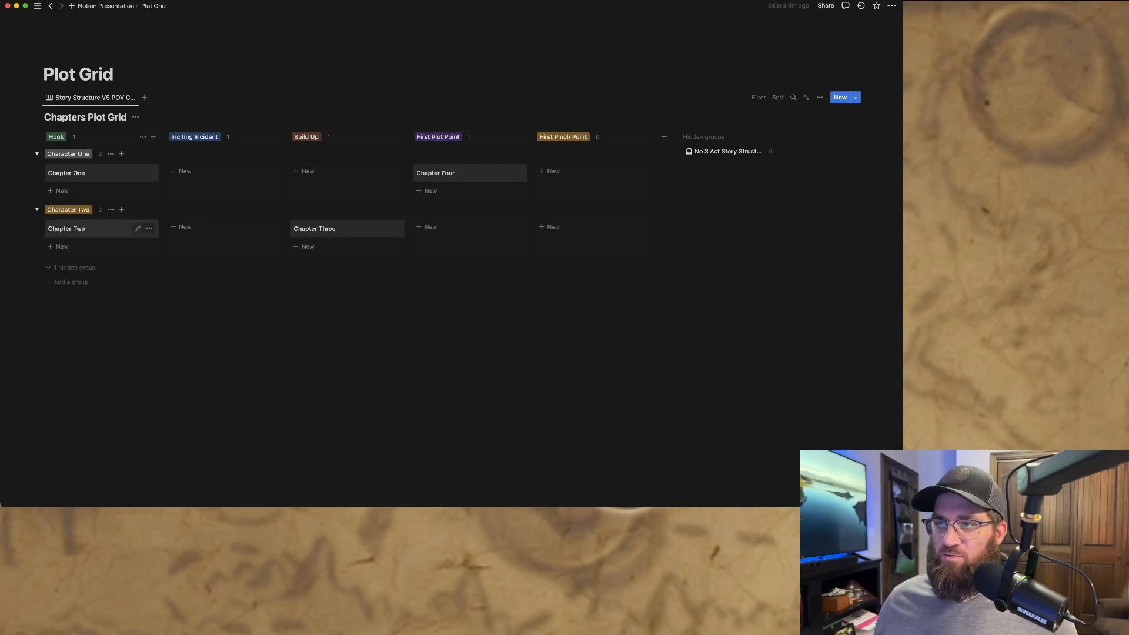
pyautogui.moveTo(329, 229); pyautogui.dragTo(76, 193)
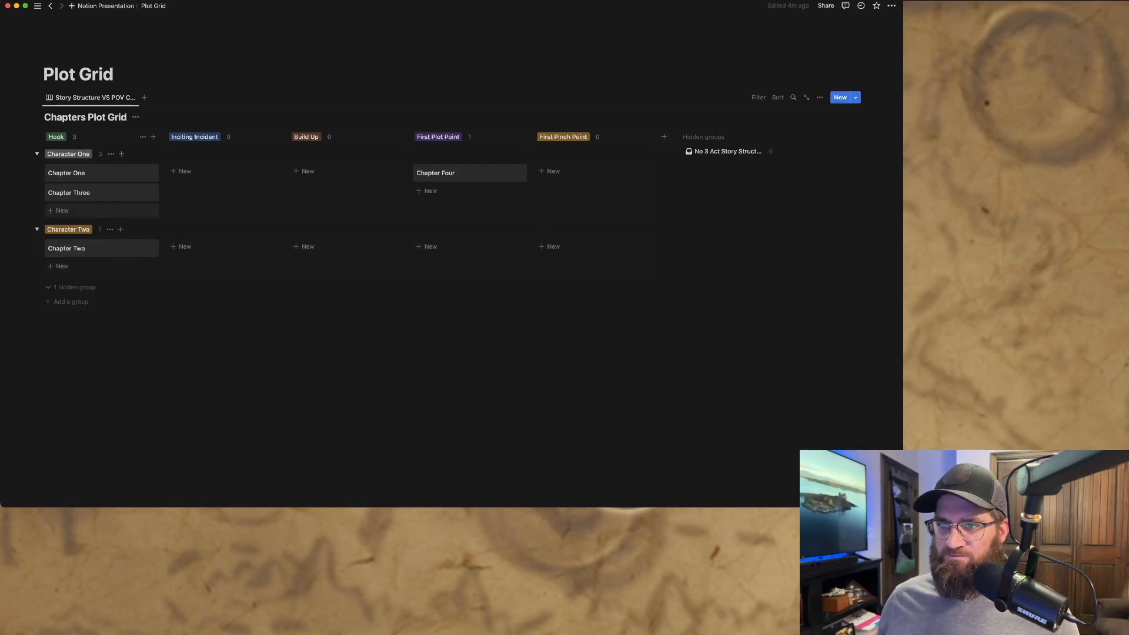
# - Add cards "Chapter Five" and "Chapter Six" to Hook under Character One, and move Chapter Six to Character Two
pyautogui.click(59, 210)
pyautogui.write('Chapter Five')
pyautogui.press('Return')
pyautogui.write('Chapter Six')
pyautogui.press('Return')
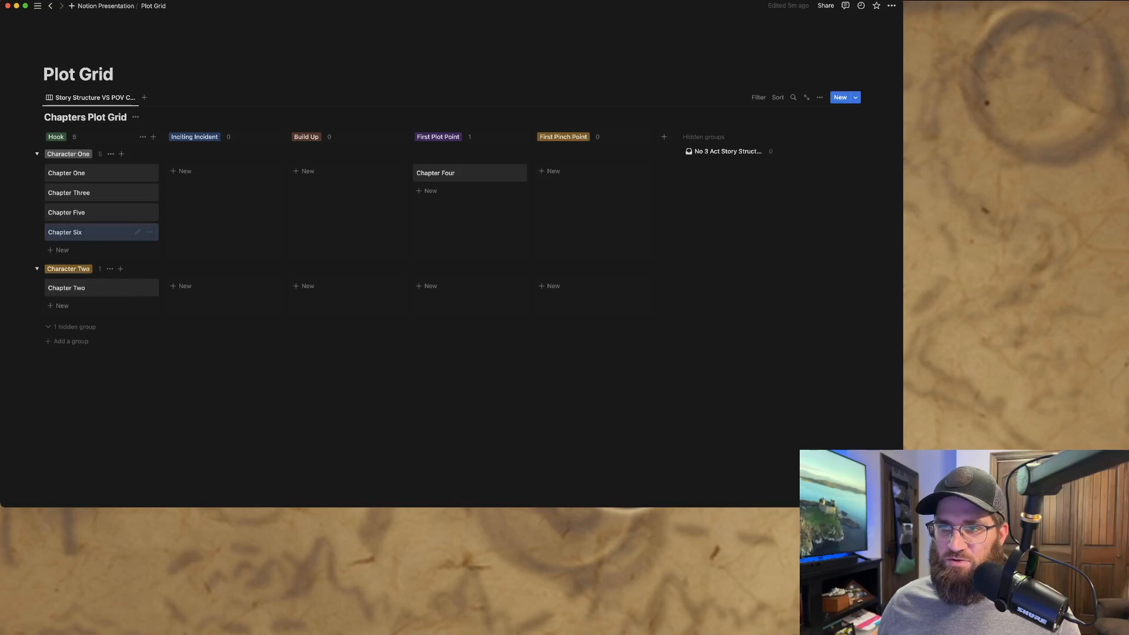
pyautogui.moveTo(99, 232); pyautogui.dragTo(101, 279)
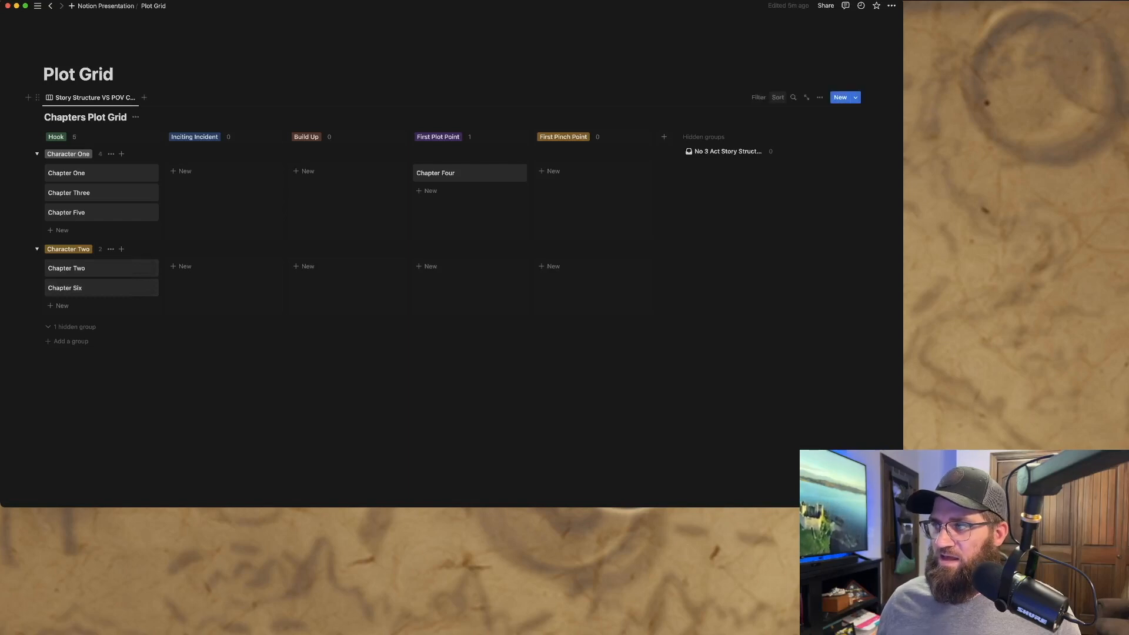
# - Try sorting the board by Name in ascending order, and remove the sort
pyautogui.click(778, 97)
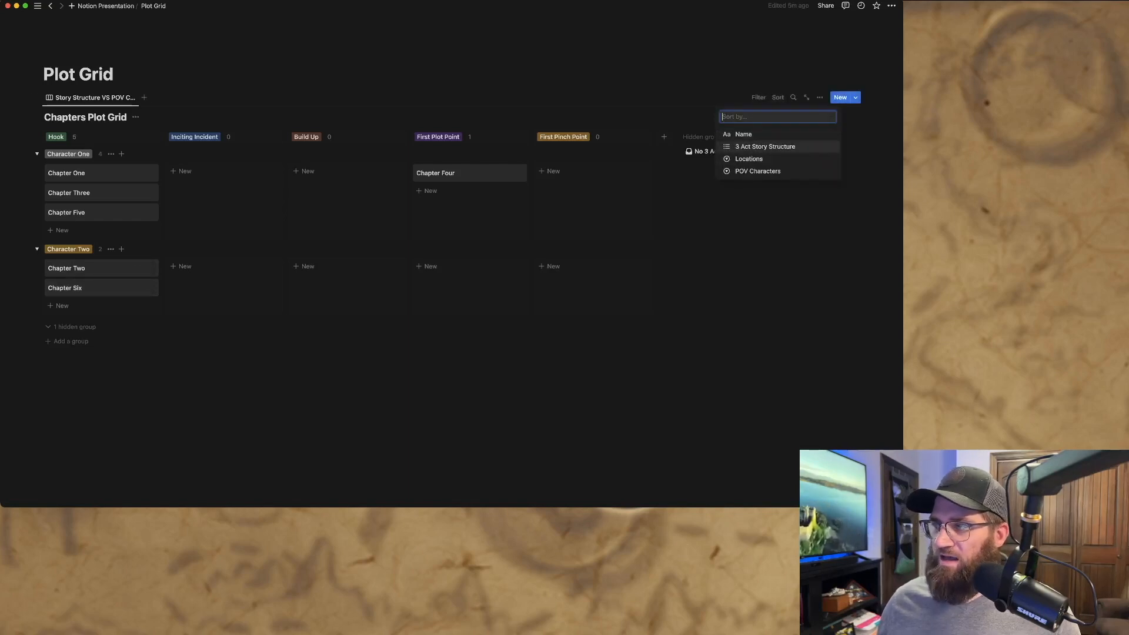
pyautogui.click(744, 135)
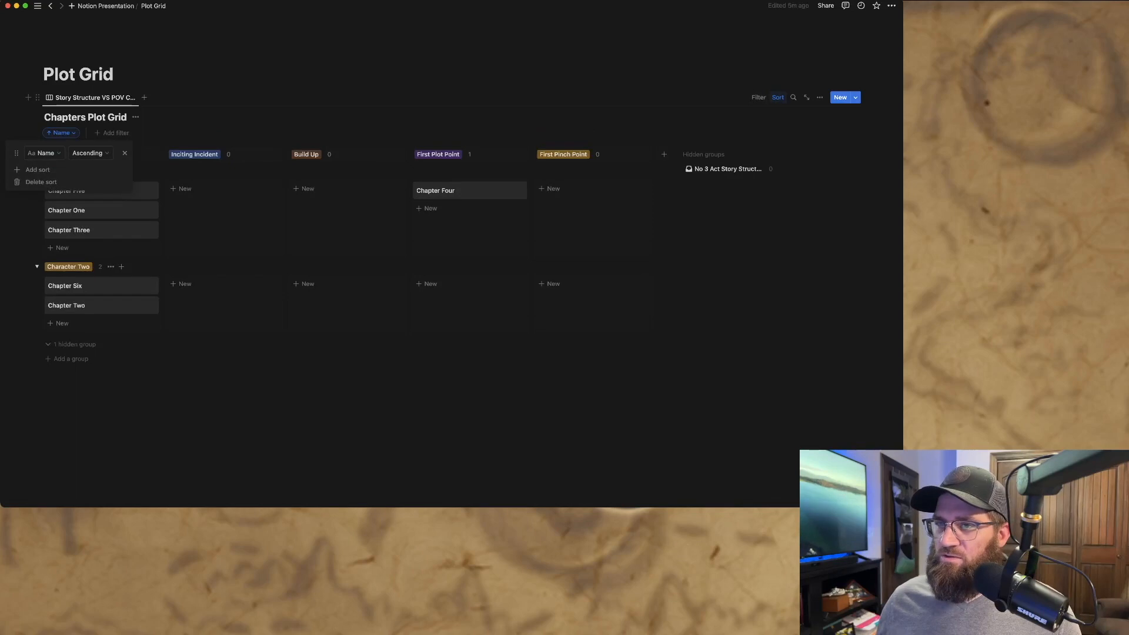
pyautogui.click(125, 153)
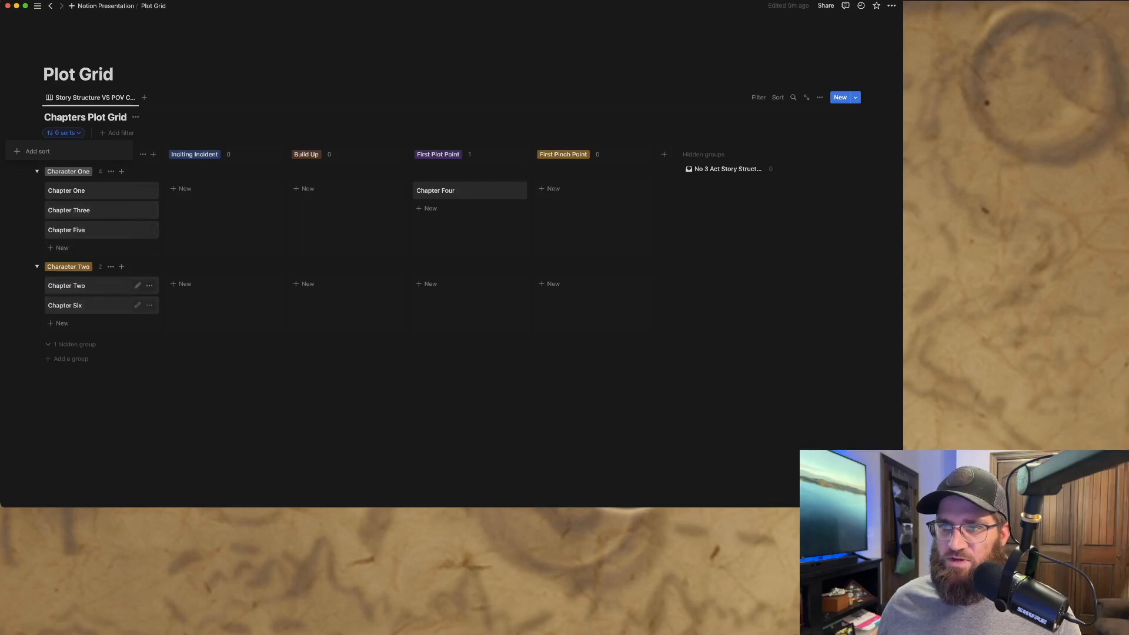
# - Move Chapter Six to Inciting Incident under Character One and Chapter Four to Hook under Character Two
pyautogui.moveTo(458, 190); pyautogui.dragTo(225, 205)
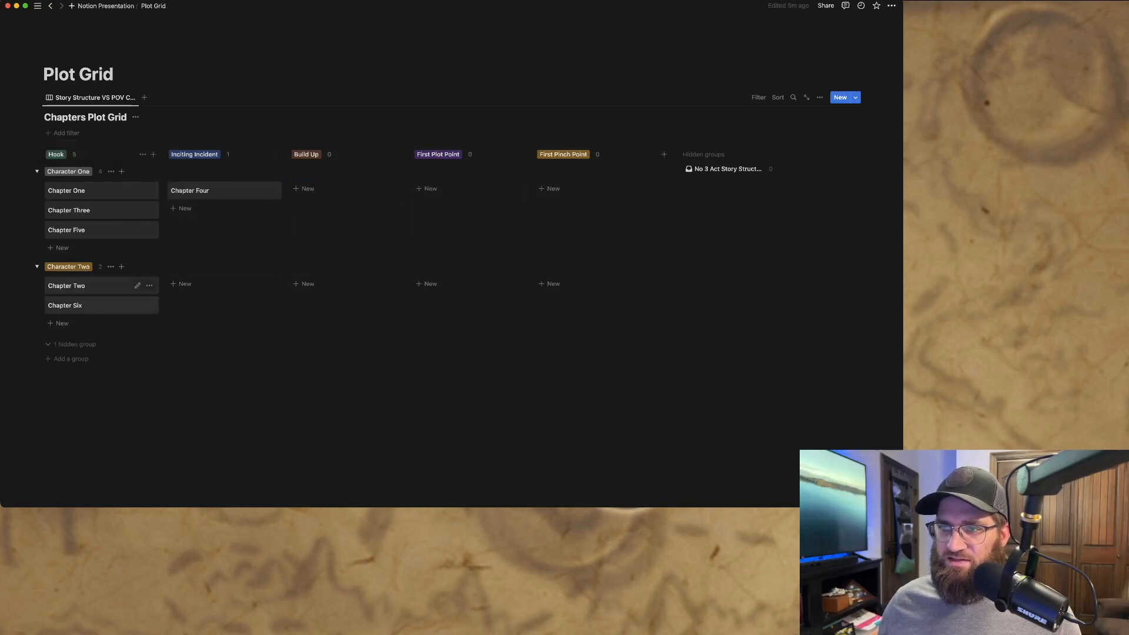
pyautogui.moveTo(88, 305)
pyautogui.mouseDown()
pyautogui.moveTo(194, 210)
pyautogui.moveTo(88, 305)
pyautogui.mouseUp()
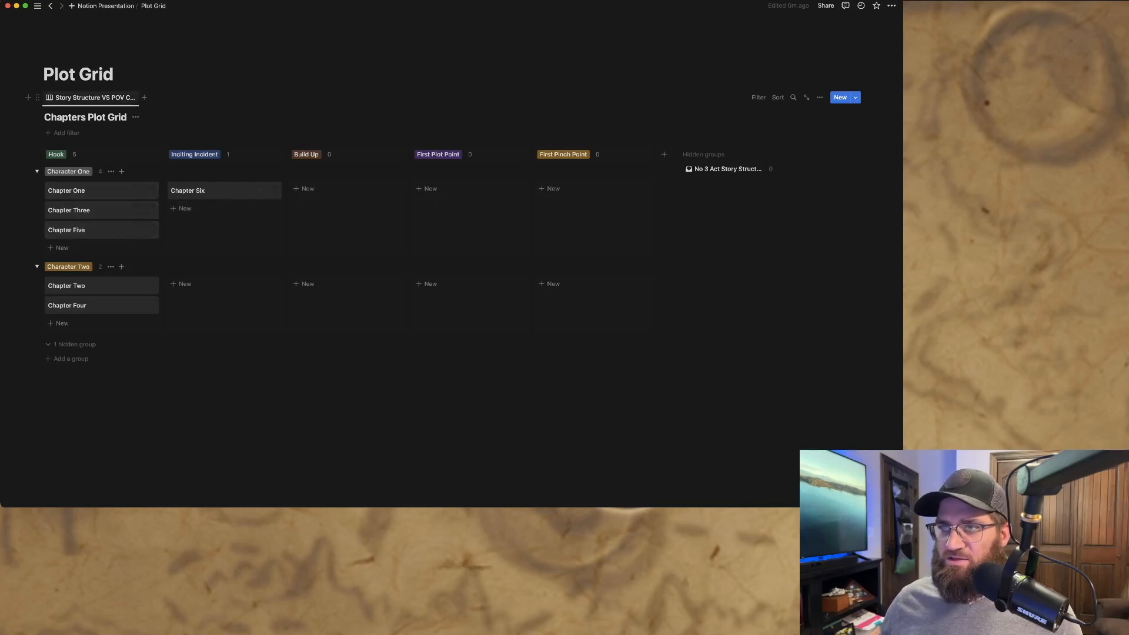
# - Add a text property named "Chapter Overview" to the Chapter One page
pyautogui.click(94, 191)
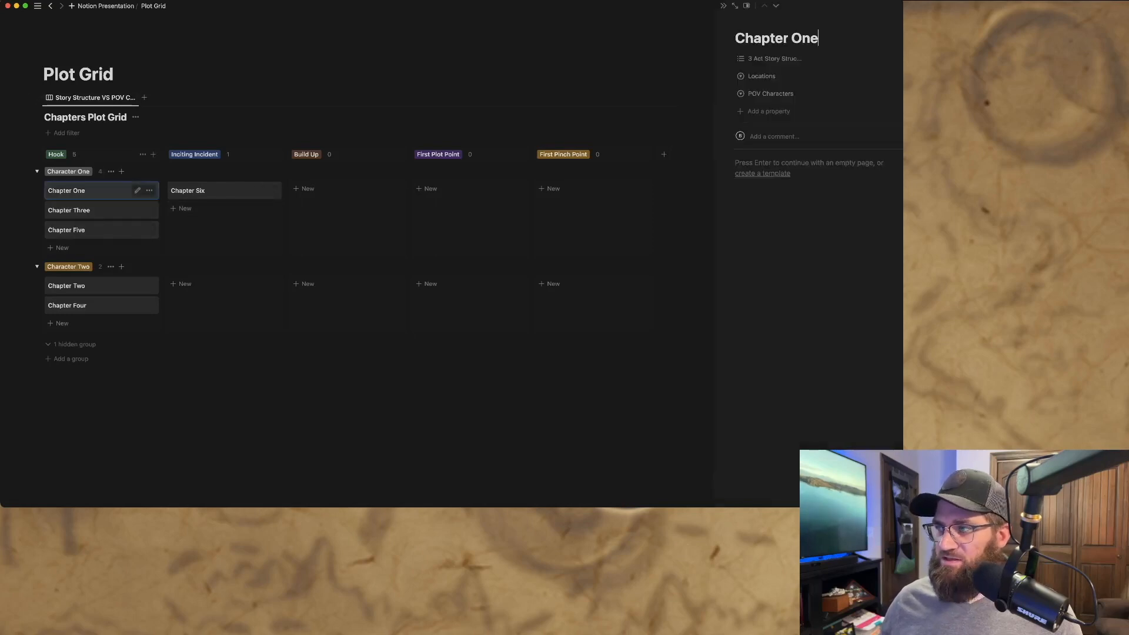
pyautogui.click(716, 111)
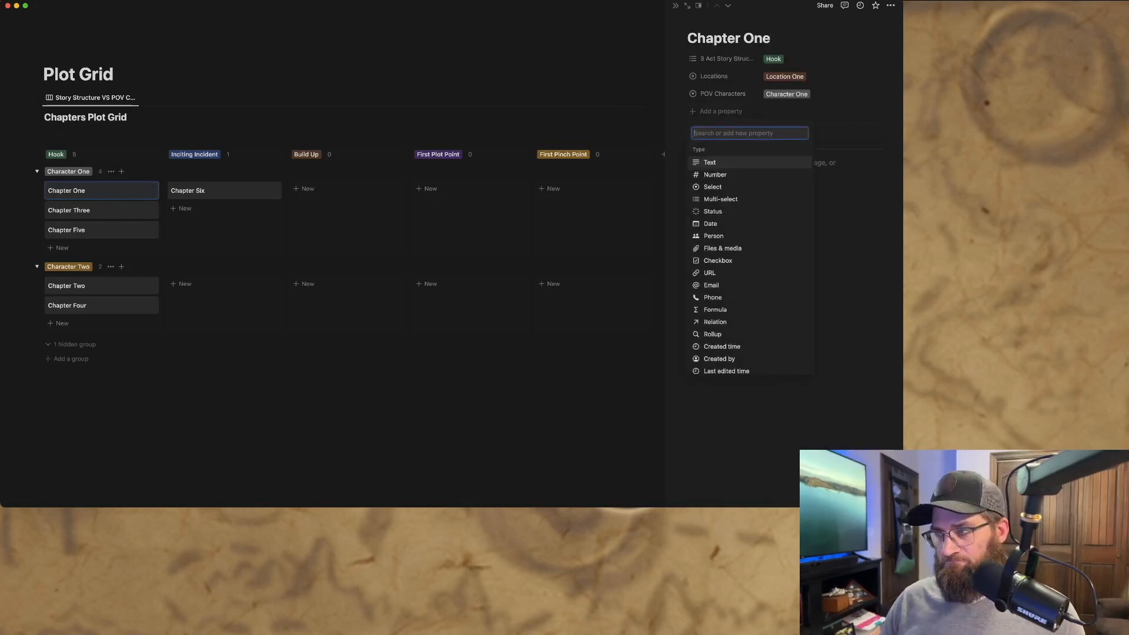
pyautogui.write('C')
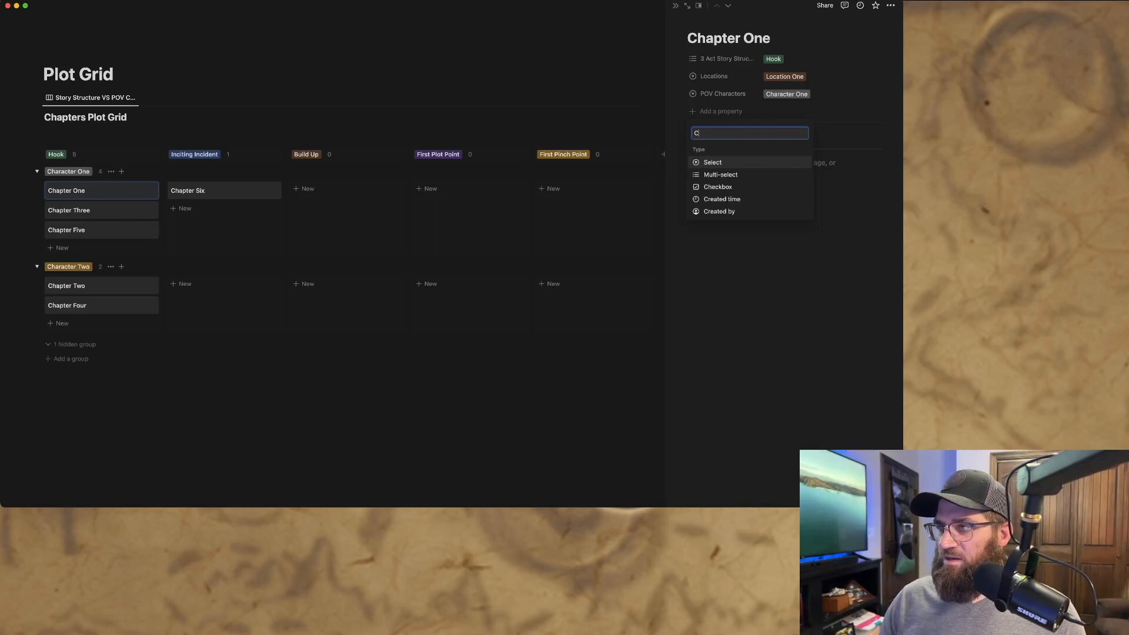
pyautogui.write('hapter Ov')
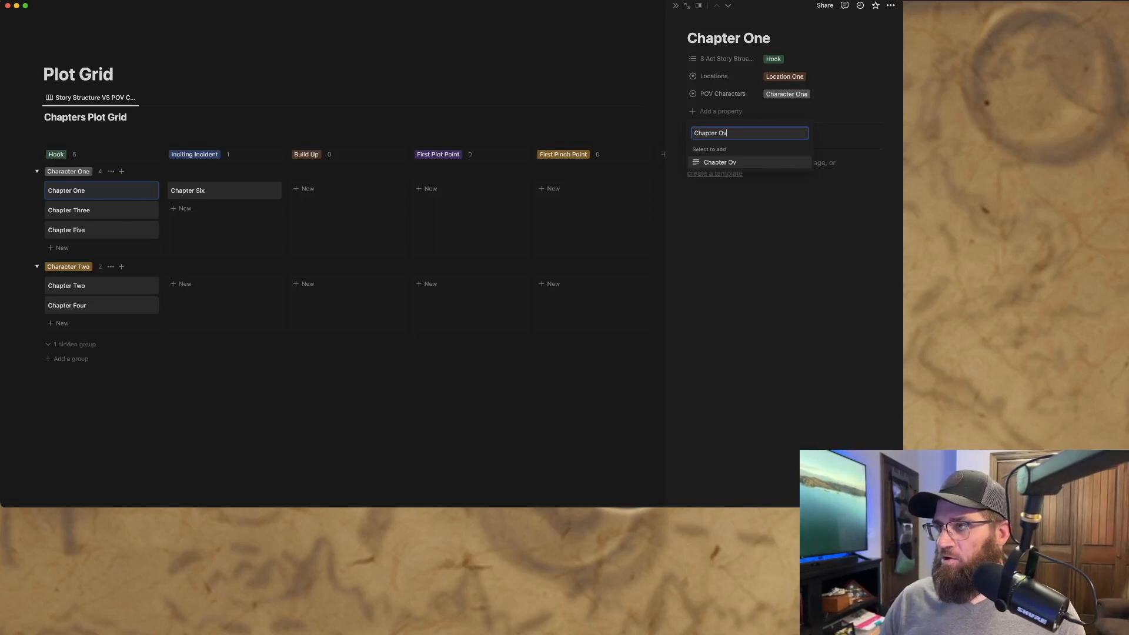
pyautogui.write('erview')
pyautogui.press('Return')
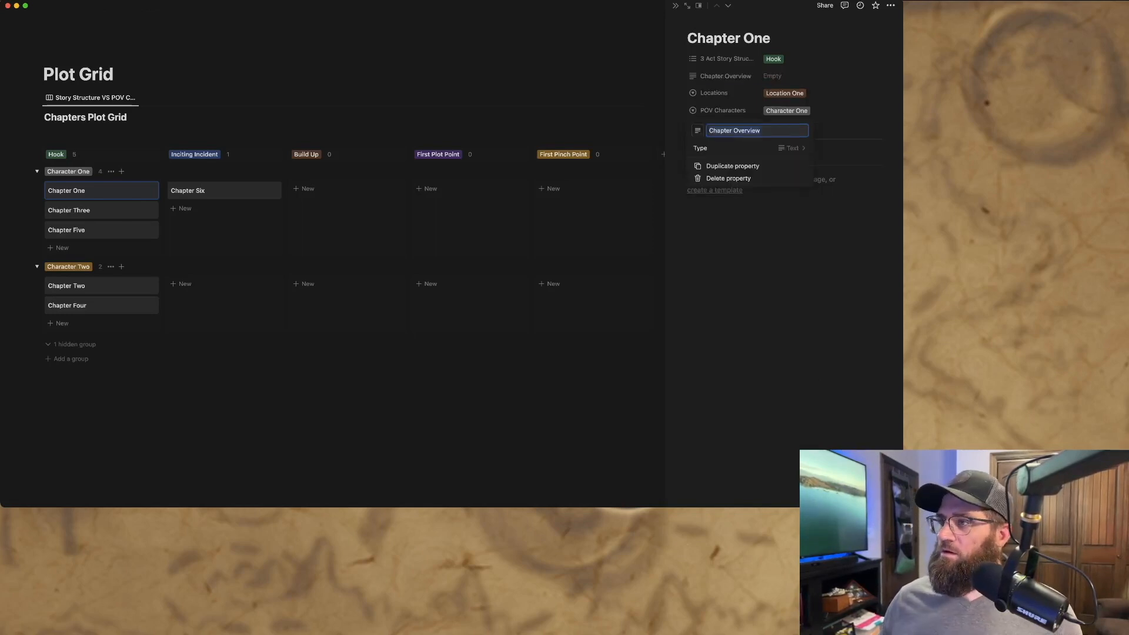
pyautogui.press('Return')
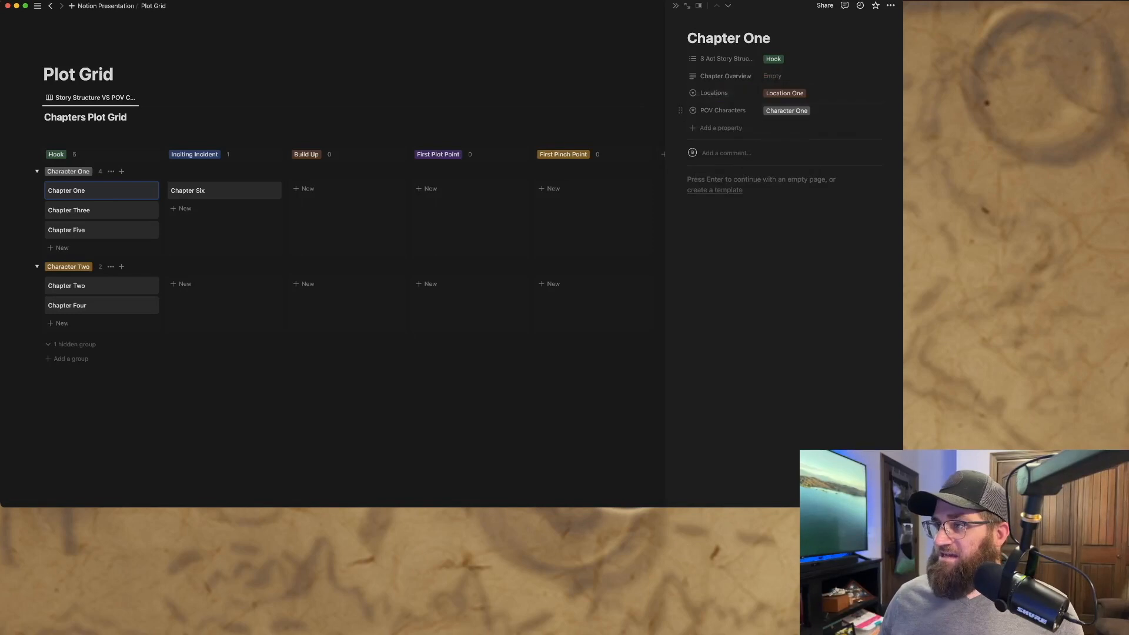
# - Fill in Chapter One's Chapter Overview with "This is the Overview"
pyautogui.click(772, 76)
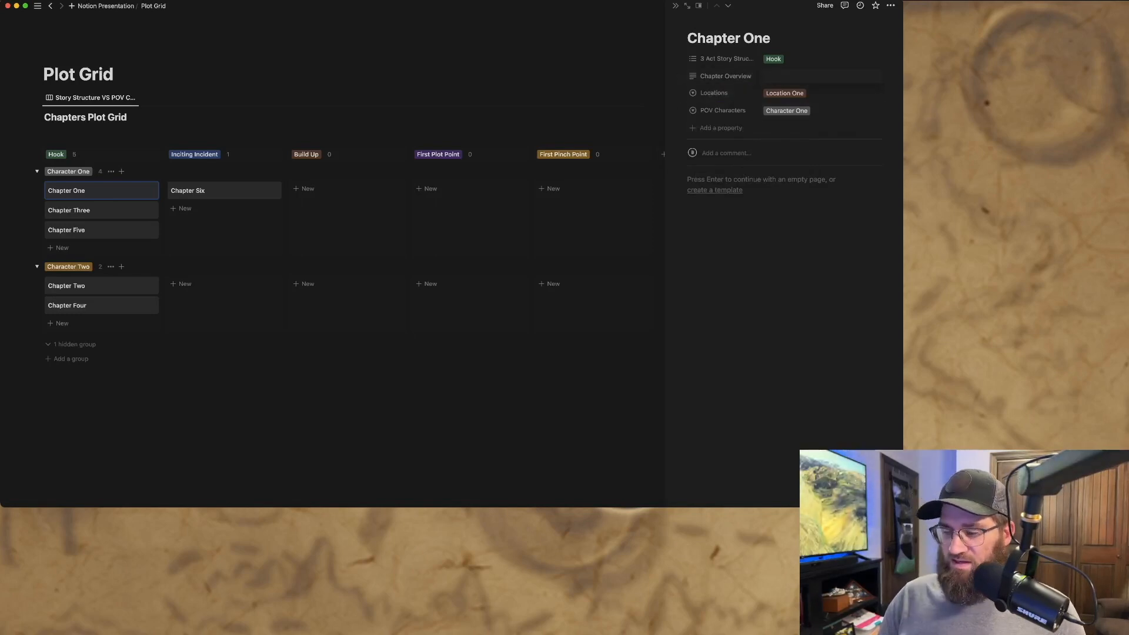
pyautogui.write('This is the ')
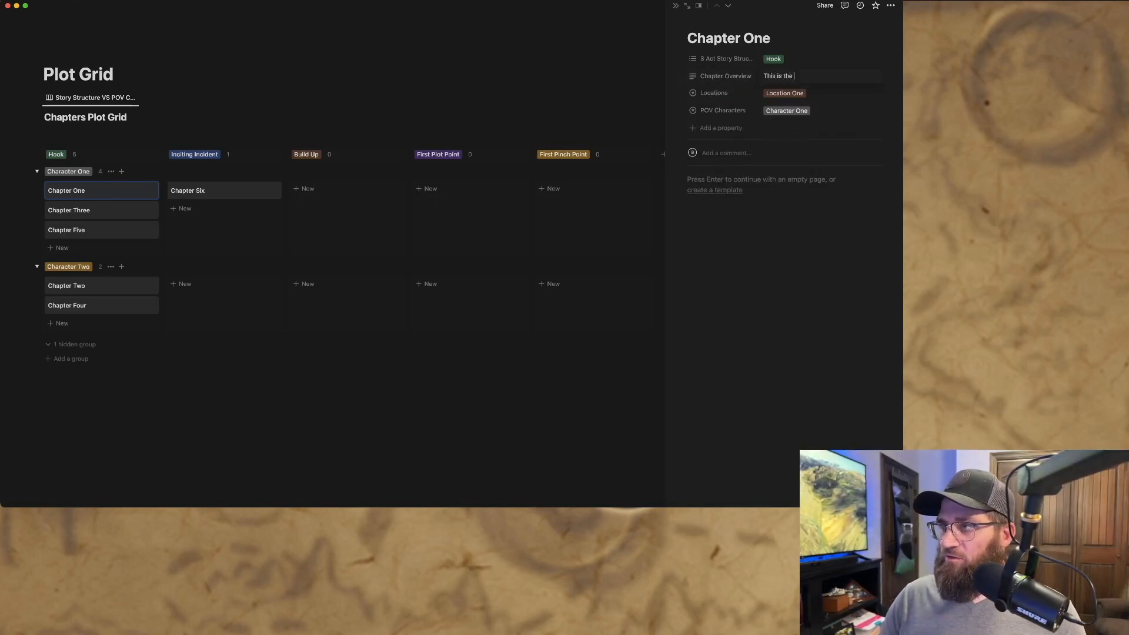
pyautogui.write('Overview')
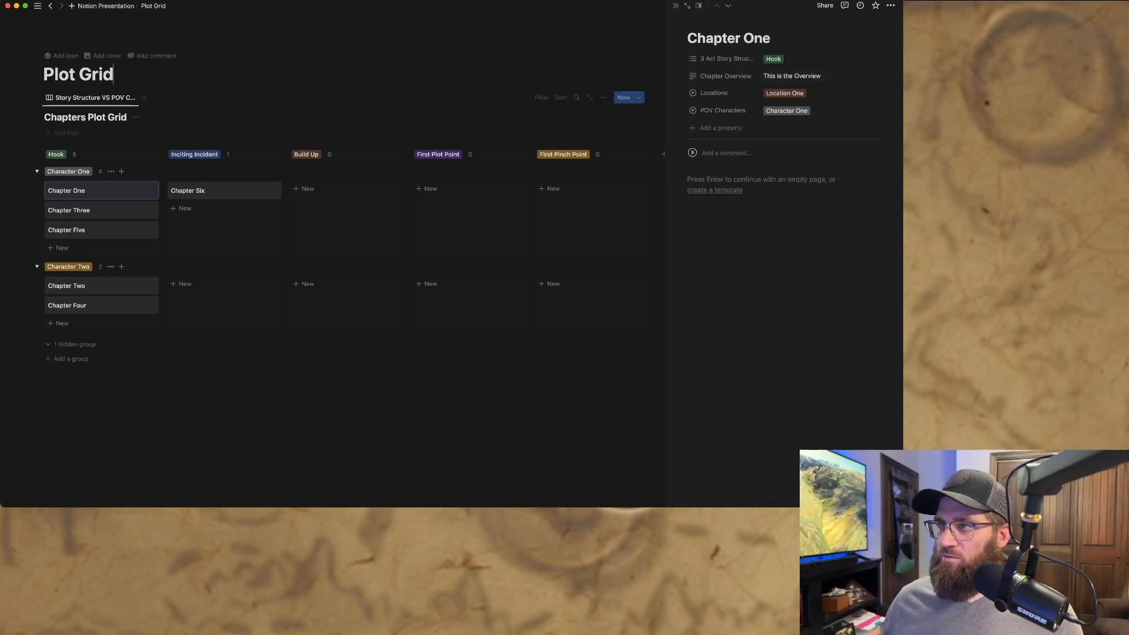
# - Show the Chapter Overview property on the board's cards
pyautogui.click(603, 98)
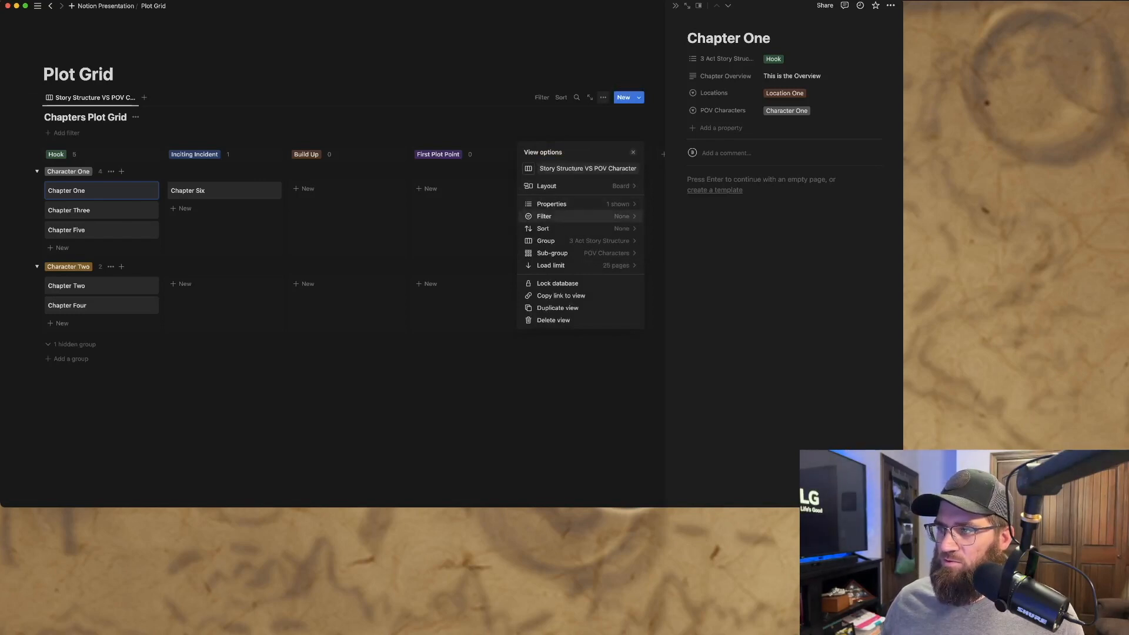
pyautogui.click(551, 204)
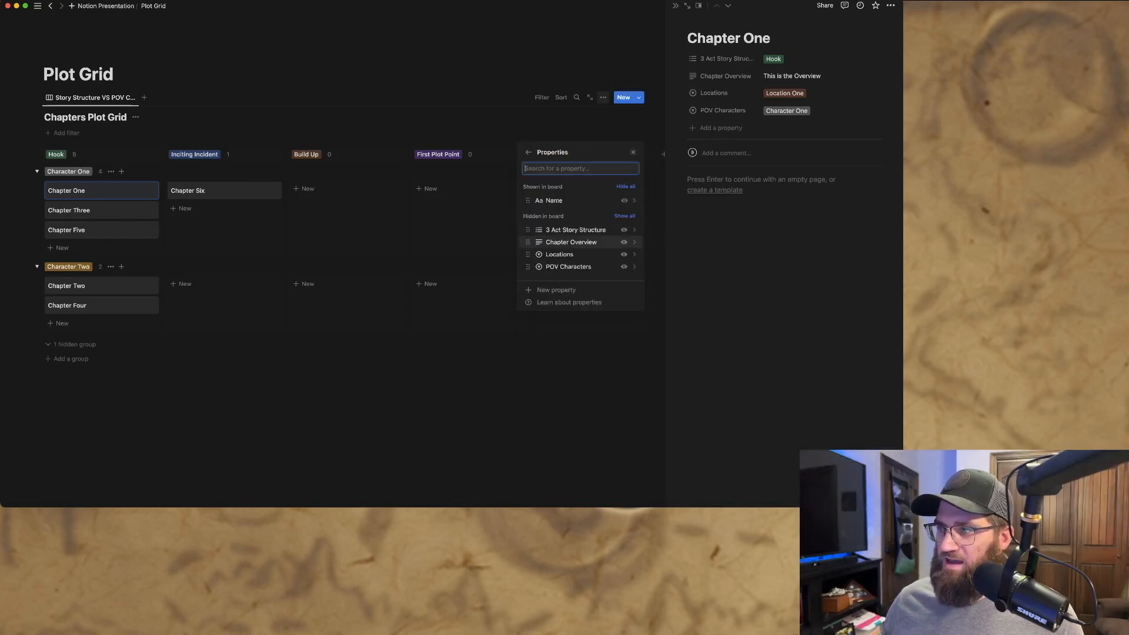
pyautogui.click(624, 242)
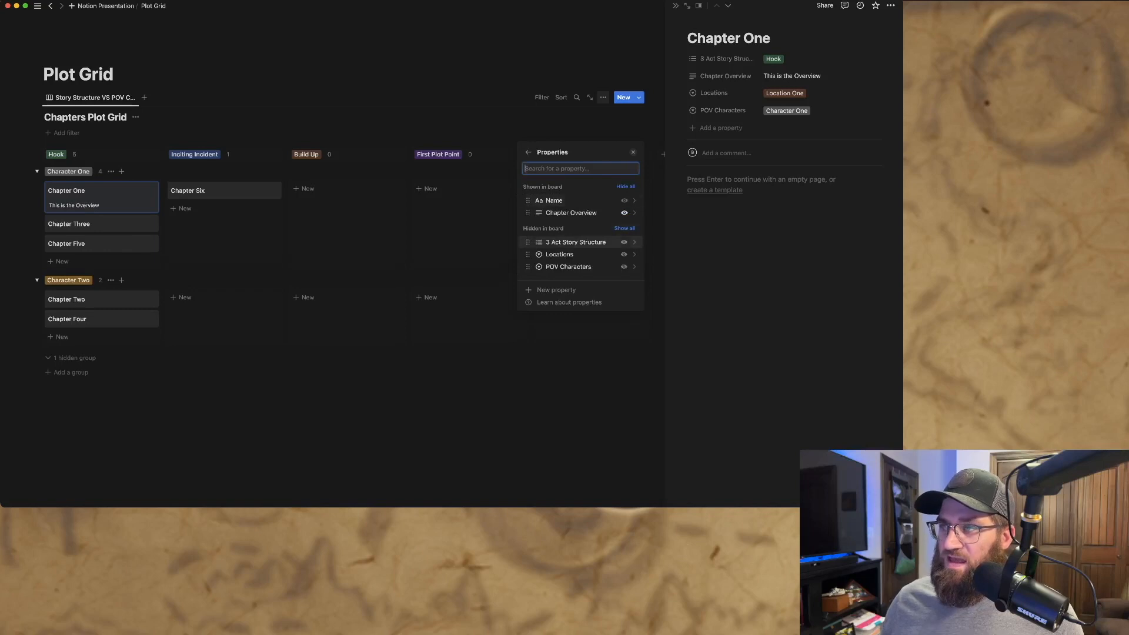
pyautogui.click(633, 152)
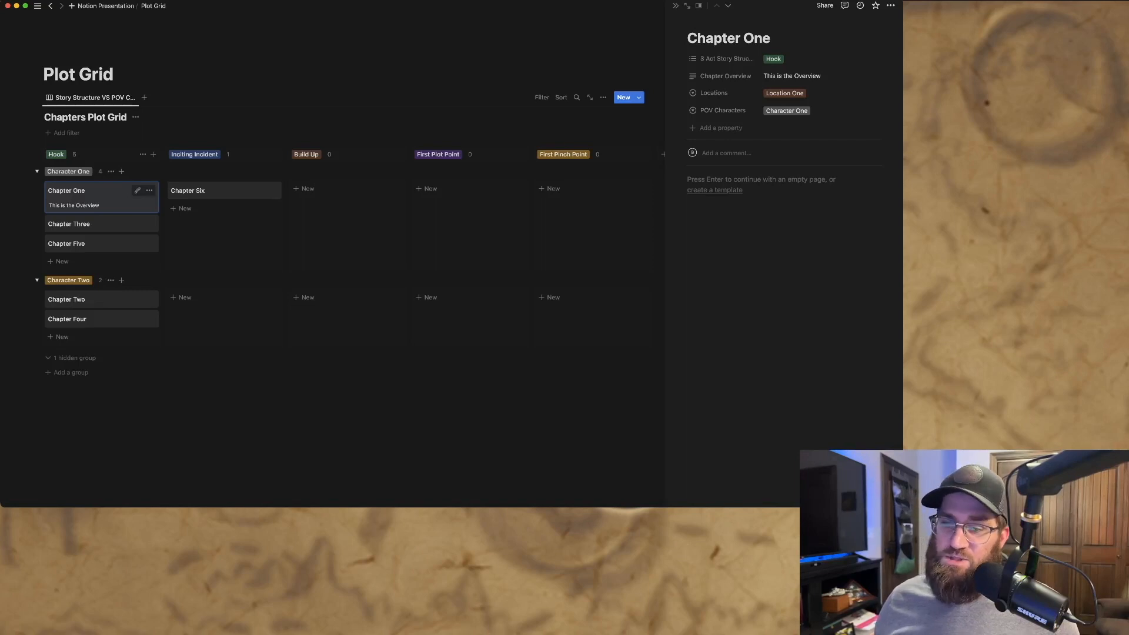
# - Try moving Chapter One to Hook under Character Two, and return it to the first place under Character One
pyautogui.moveTo(88, 197); pyautogui.dragTo(89, 286)
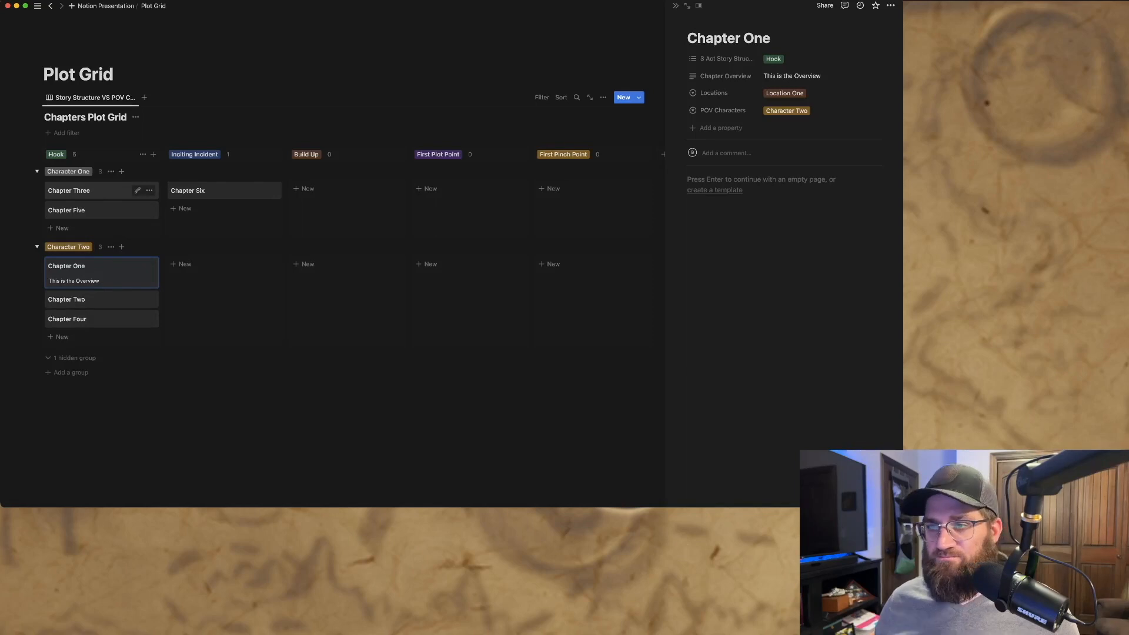
pyautogui.moveTo(88, 269); pyautogui.dragTo(82, 190)
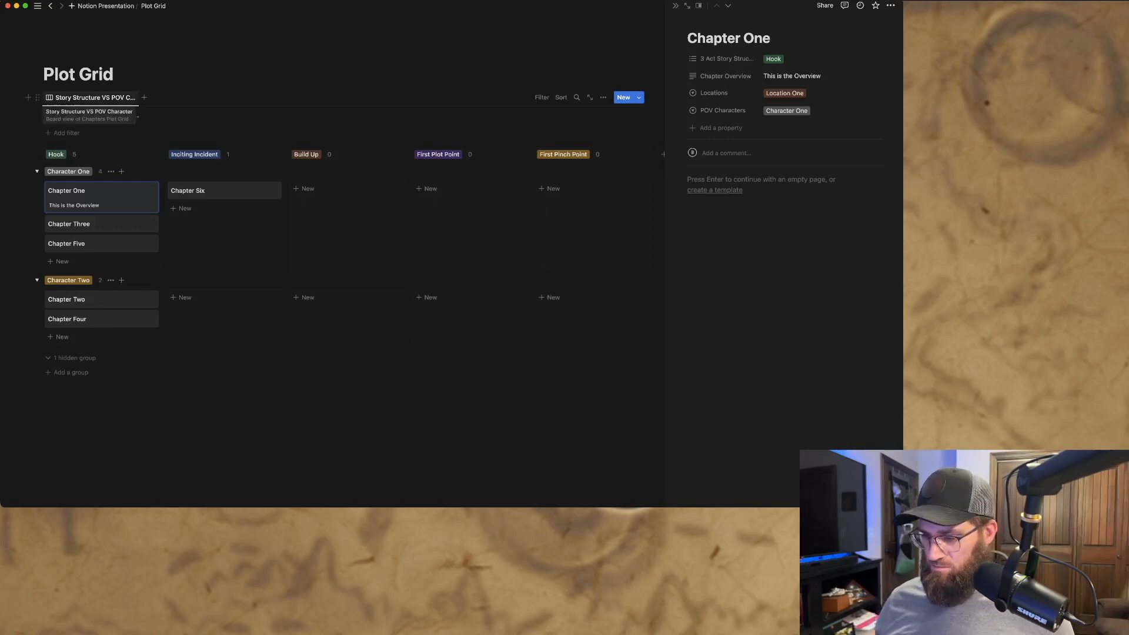
# - Duplicate the Story Structure VS POV Character view and name the copy "Character VS Chapter"
pyautogui.click(94, 97)
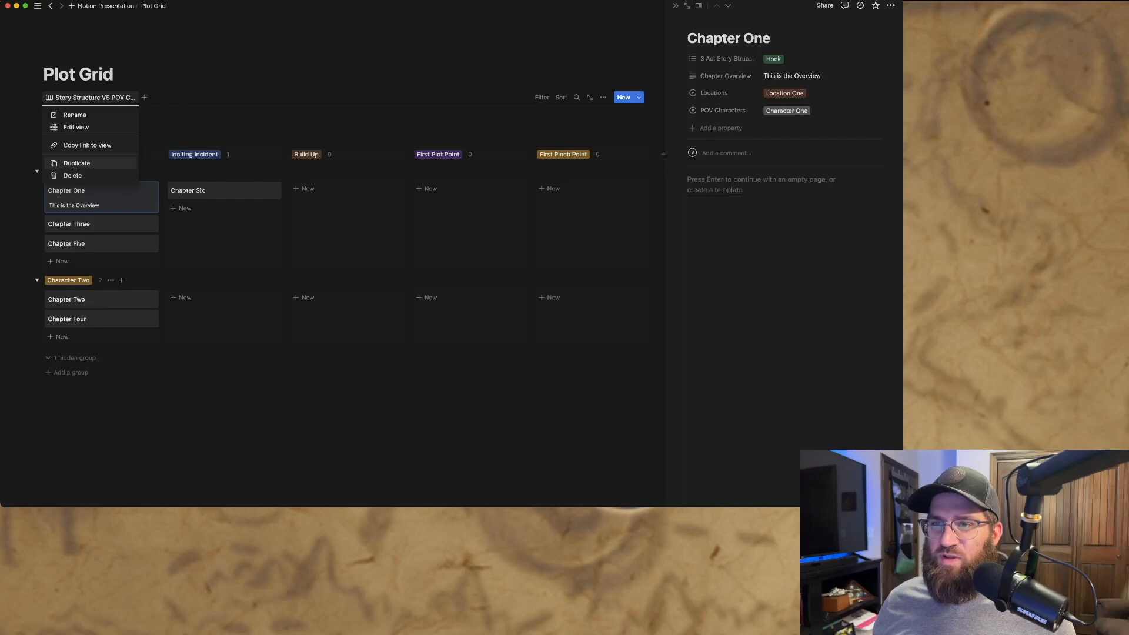
pyautogui.click(76, 163)
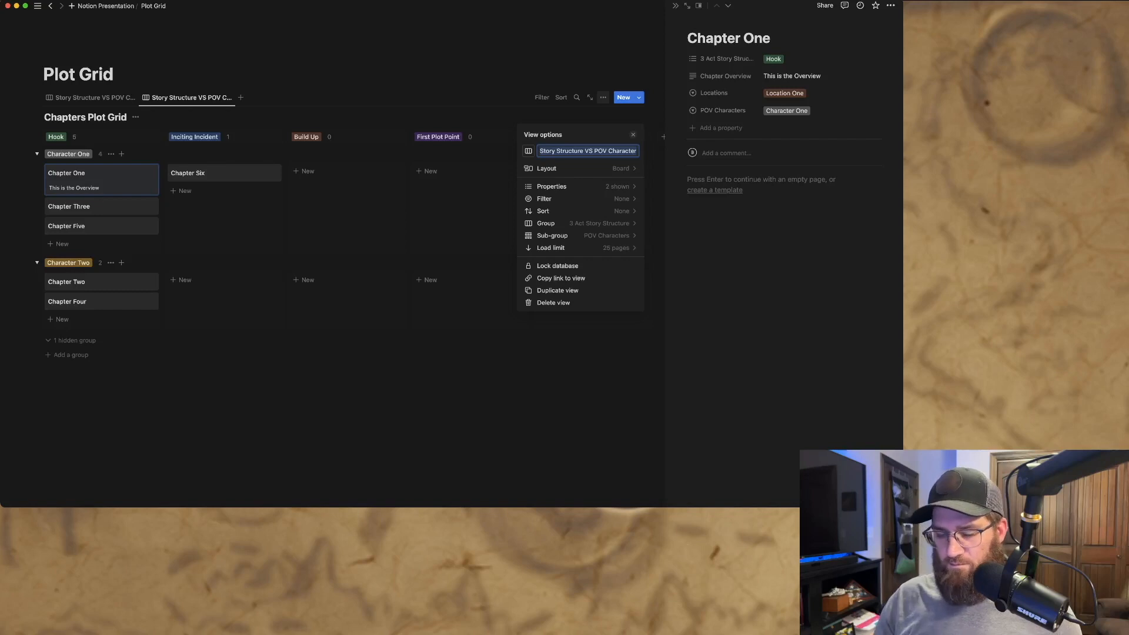
pyautogui.write('Characte')
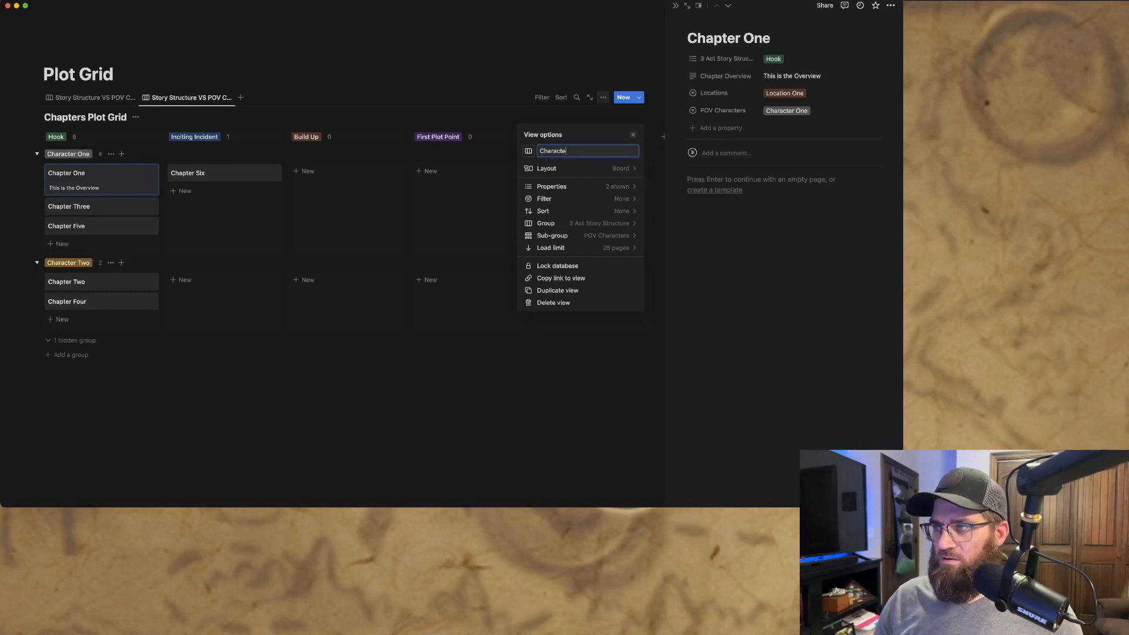
pyautogui.write('r VS Chapter')
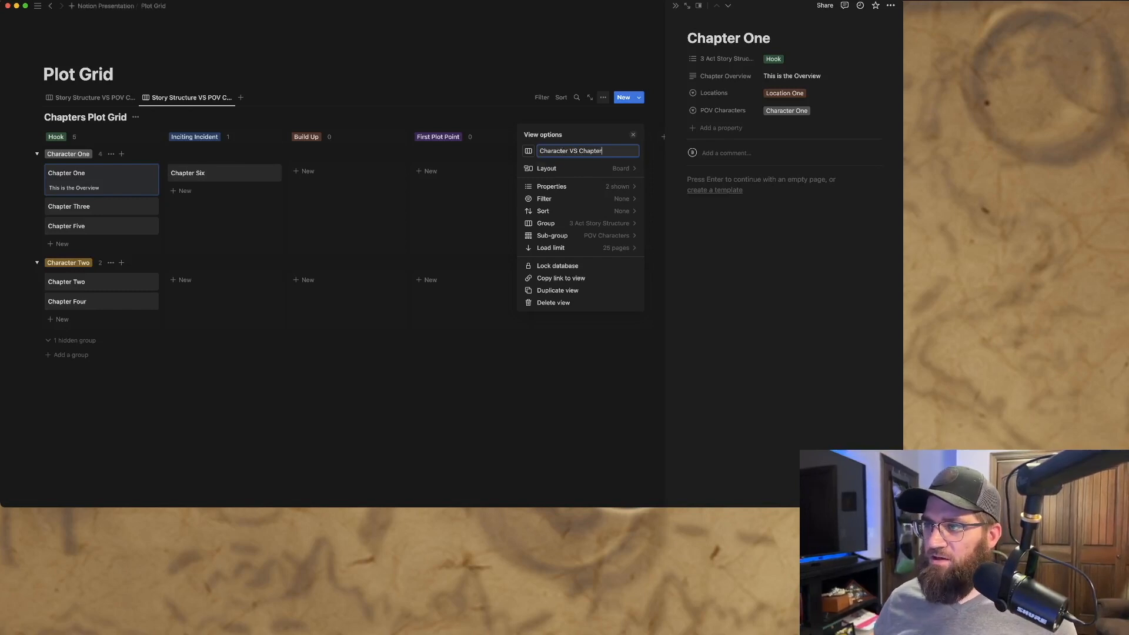
# - Group the Character VS Chapter board's columns by Locations
pyautogui.click(580, 223)
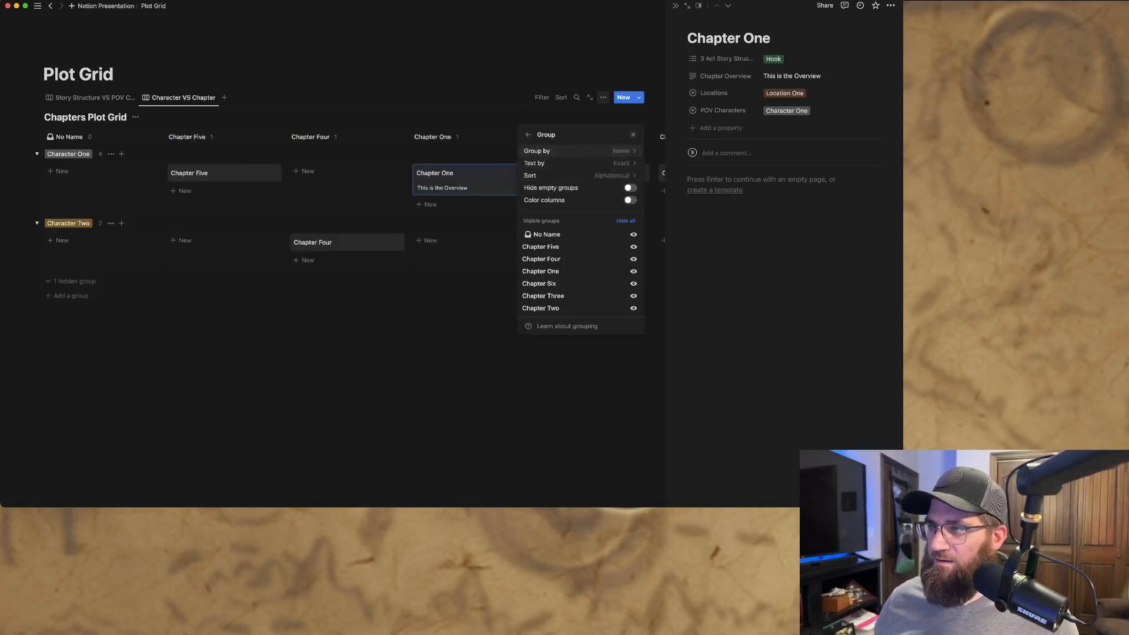
pyautogui.click(564, 151)
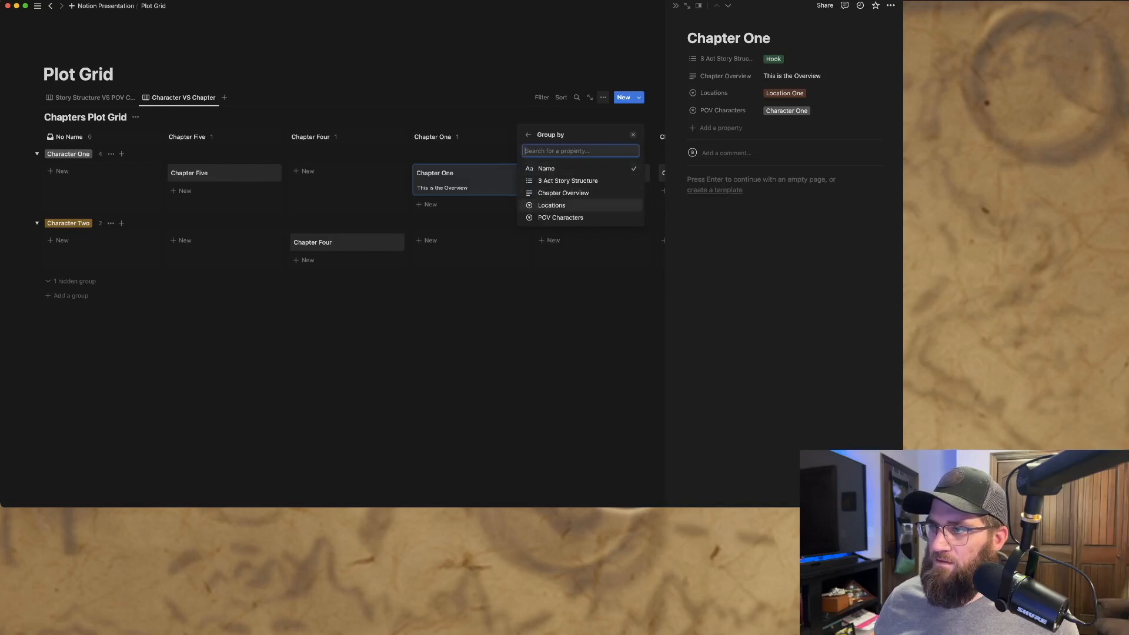
pyautogui.click(551, 205)
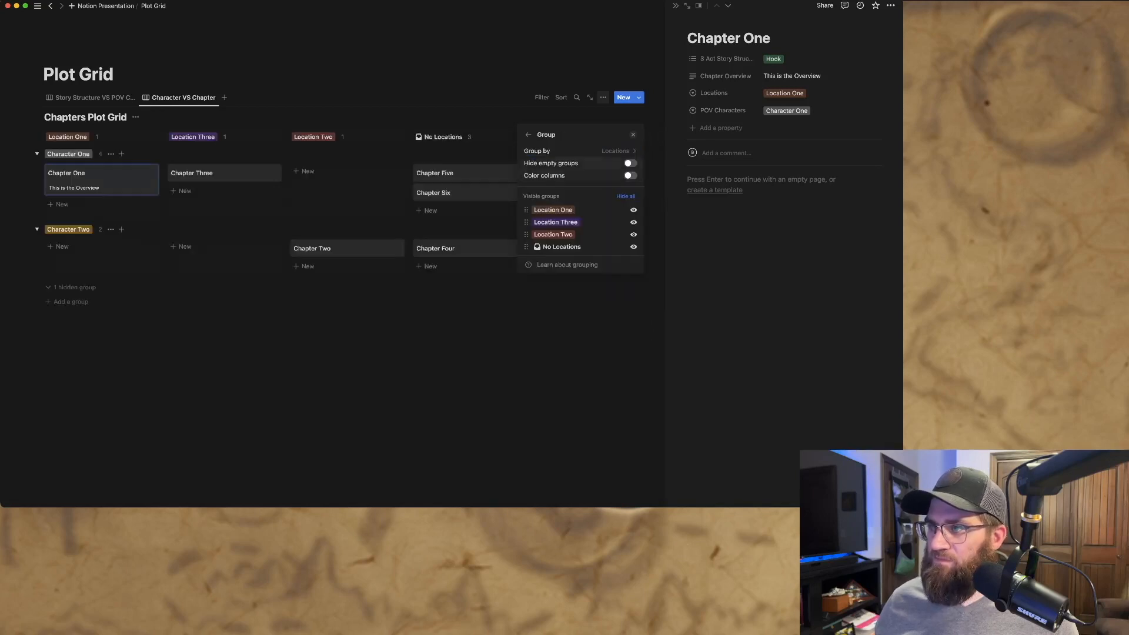
# - Sub-group the Character VS Chapter board by 3 Act Story Structure
pyautogui.click(528, 135)
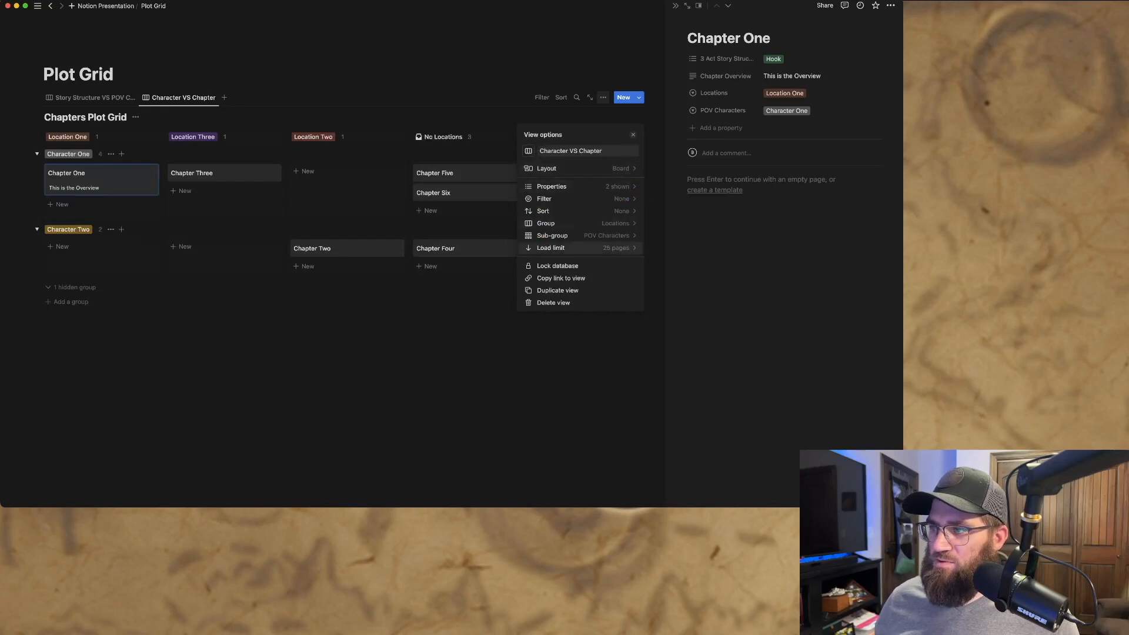
pyautogui.click(552, 235)
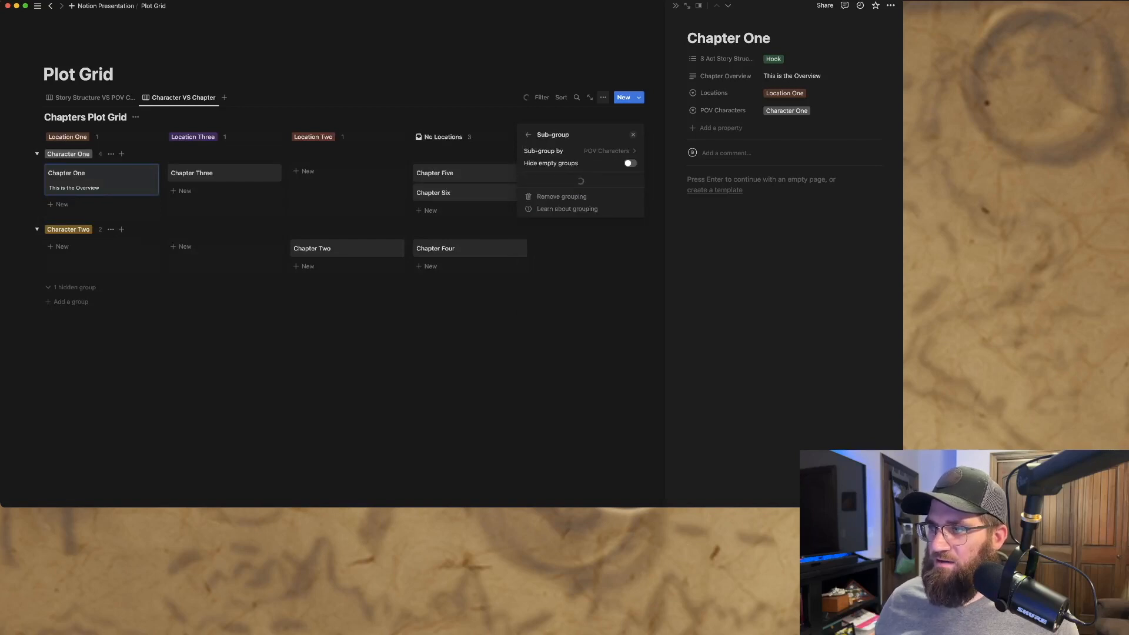
pyautogui.click(609, 150)
pyautogui.click(556, 193)
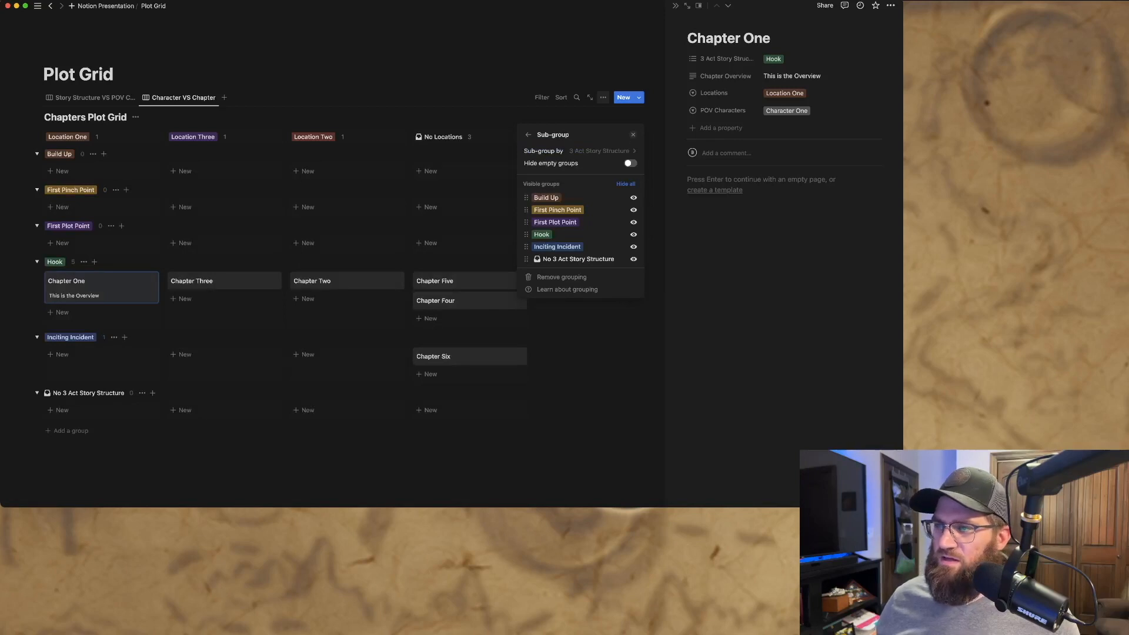
# - Order the sub-groups Hook, Build Up, Inciting Incident, First Plot Point, First Pinch Point, and hide the No 3 Act Story Structure group
pyautogui.moveTo(526, 234); pyautogui.dragTo(526, 197)
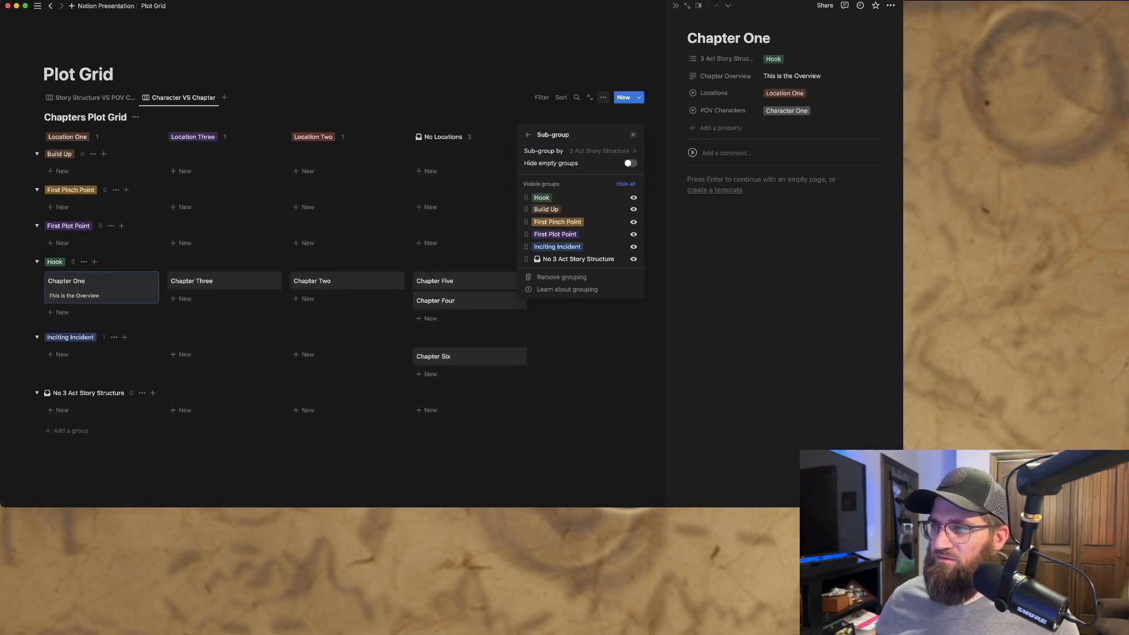
pyautogui.moveTo(526, 246)
pyautogui.mouseDown()
pyautogui.moveTo(526, 221)
pyautogui.moveTo(526, 234)
pyautogui.mouseUp()
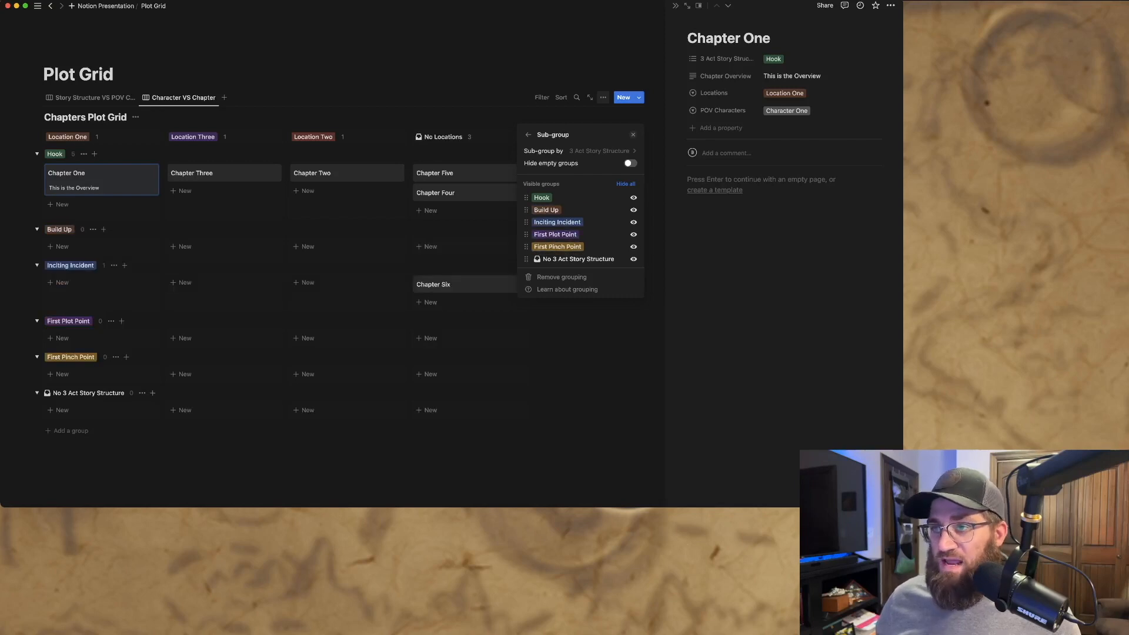
pyautogui.click(244, 136)
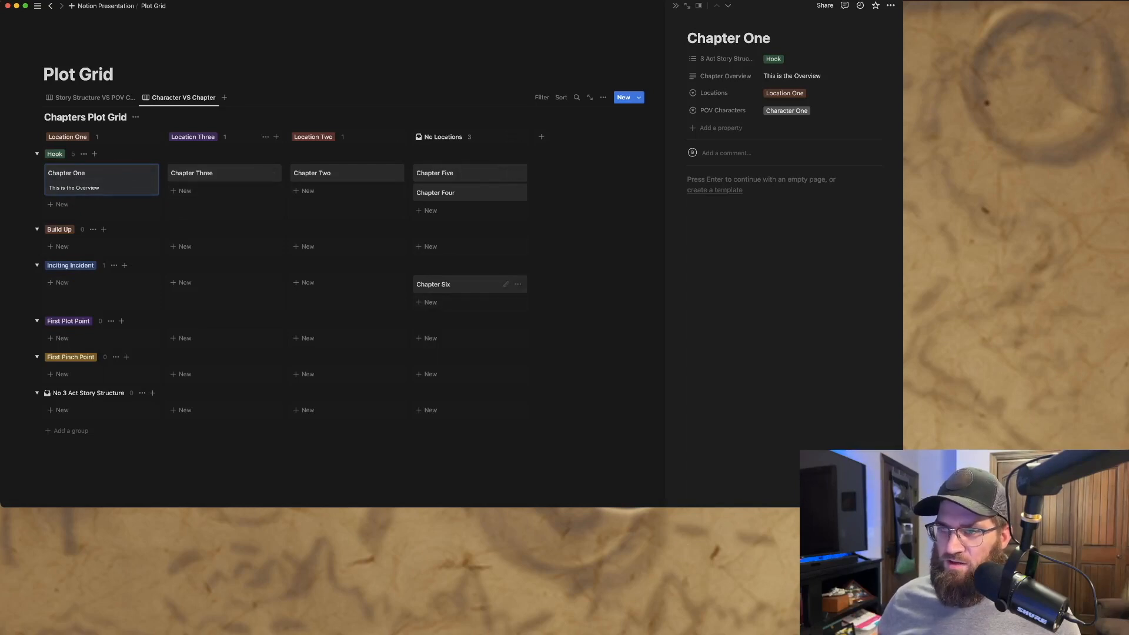
pyautogui.click(141, 392)
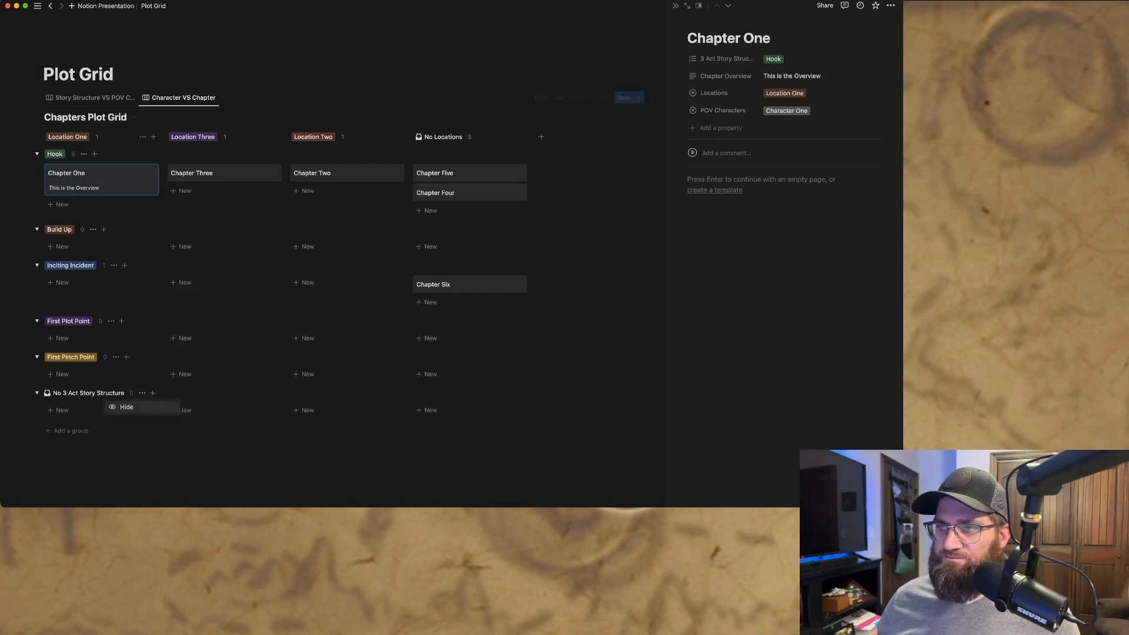
pyautogui.click(123, 408)
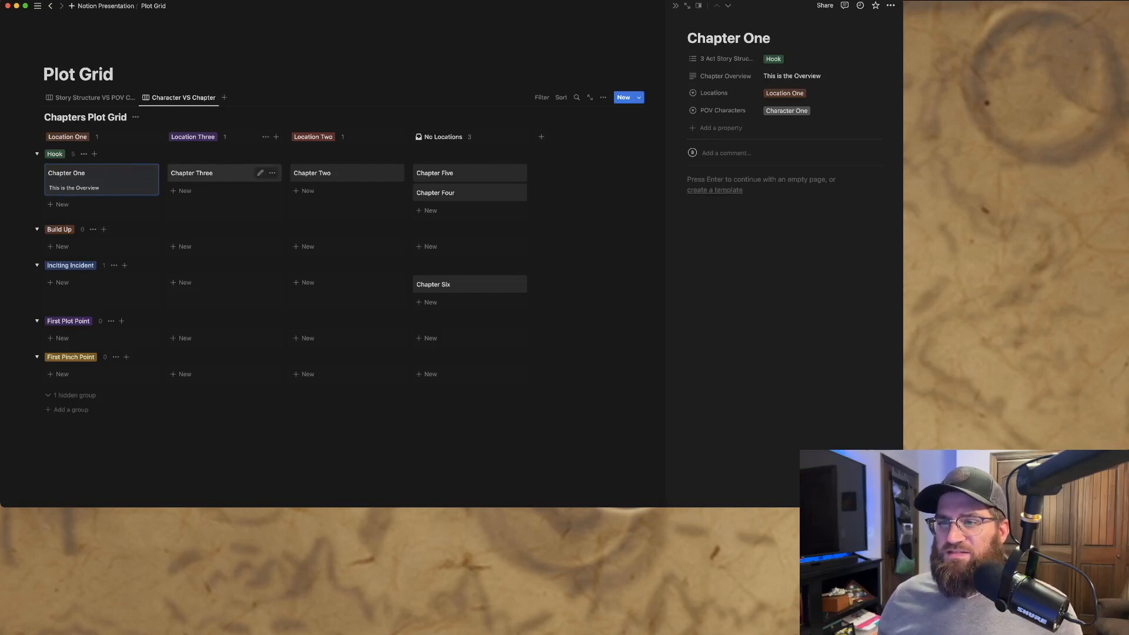
pyautogui.moveTo(212, 173)
pyautogui.mouseDown()
pyautogui.moveTo(212, 242)
pyautogui.moveTo(213, 174)
pyautogui.mouseUp()
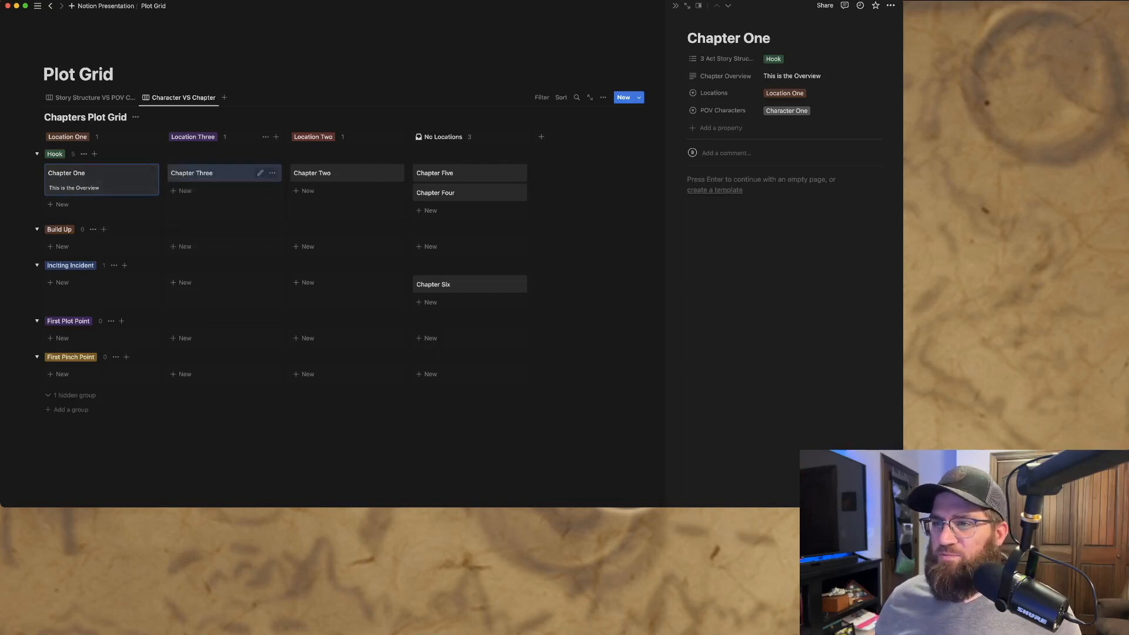
pyautogui.moveTo(336, 173); pyautogui.dragTo(330, 173)
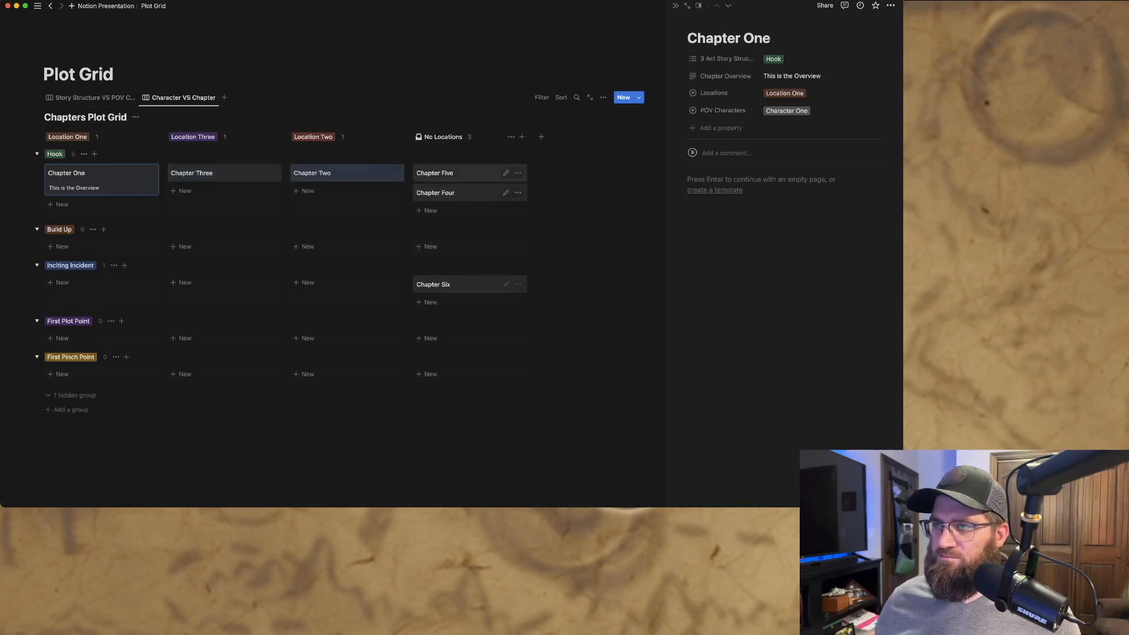
# - Move Chapter Five to Build Up under Location Three and Chapter Four to Build Up under Location One, and place Location Two before Location Three
pyautogui.moveTo(452, 173); pyautogui.dragTo(209, 244)
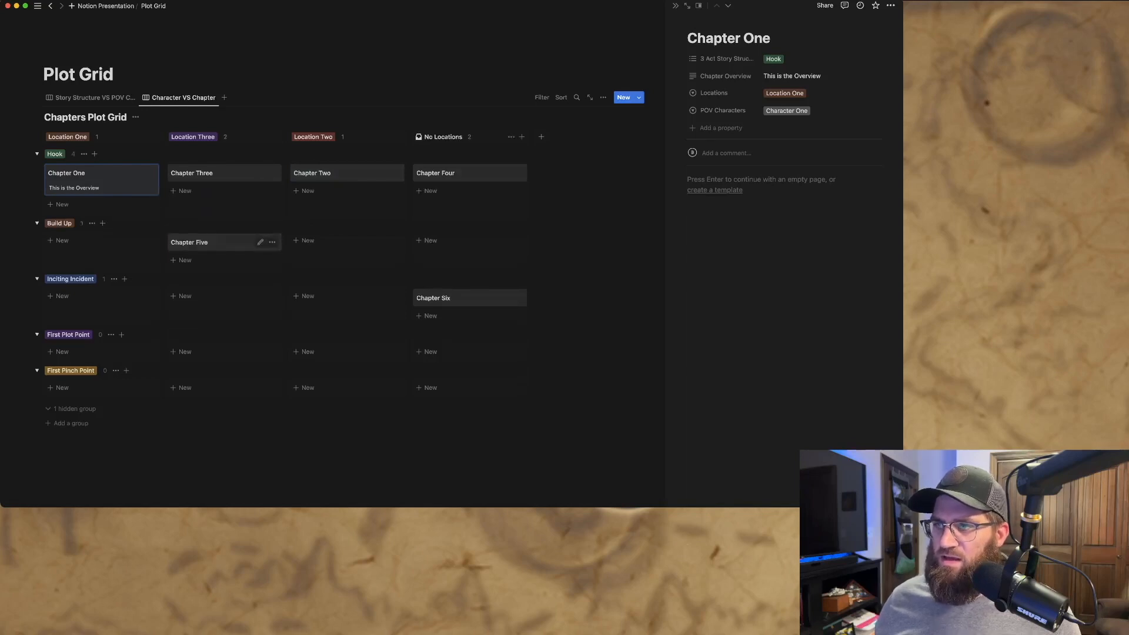
pyautogui.moveTo(452, 173); pyautogui.dragTo(85, 241)
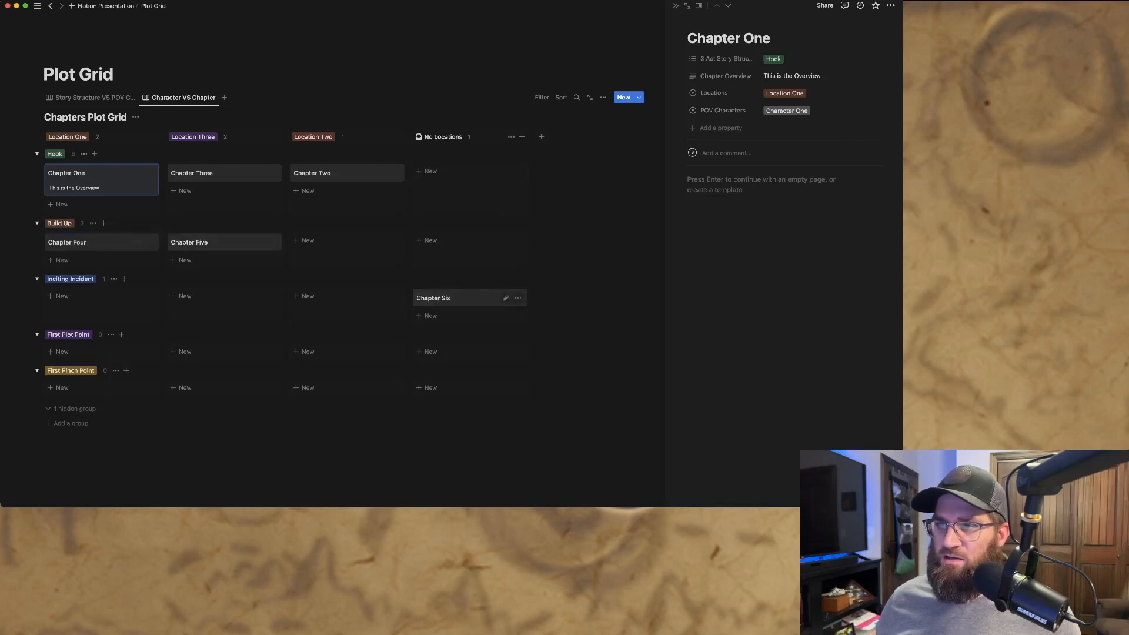
pyautogui.moveTo(313, 137); pyautogui.dragTo(196, 137)
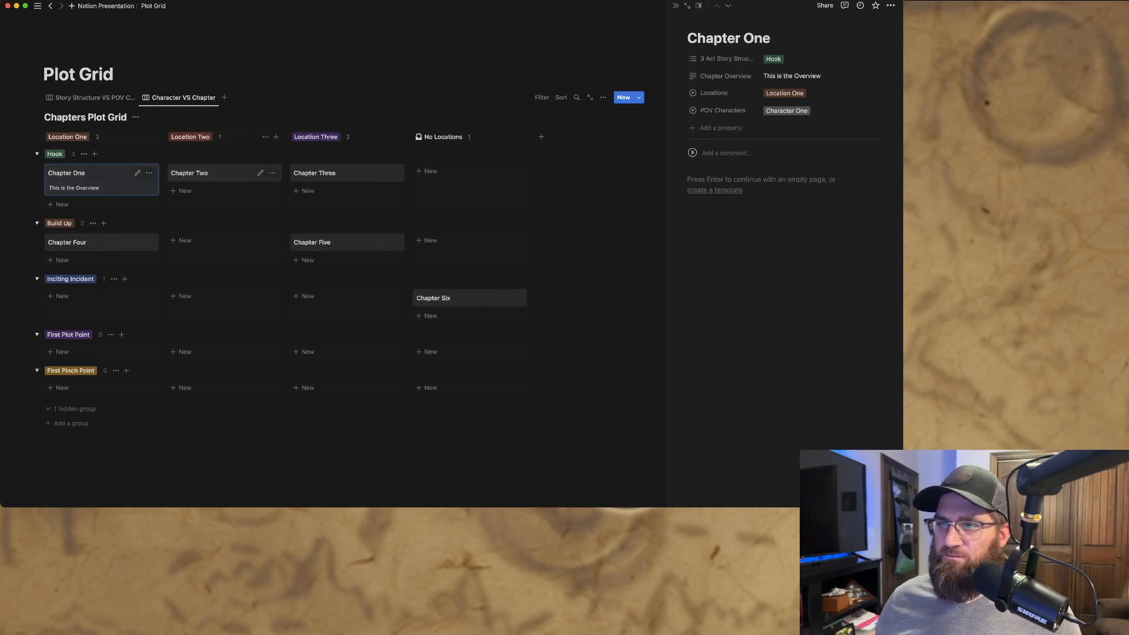
# - Move Chapter Three to Hook under Location Two and Chapter Six to Inciting Incident under Location One
pyautogui.moveTo(353, 173); pyautogui.dragTo(218, 194)
pyautogui.moveTo(458, 304); pyautogui.dragTo(228, 344)
pyautogui.moveTo(221, 313); pyautogui.dragTo(83, 301)
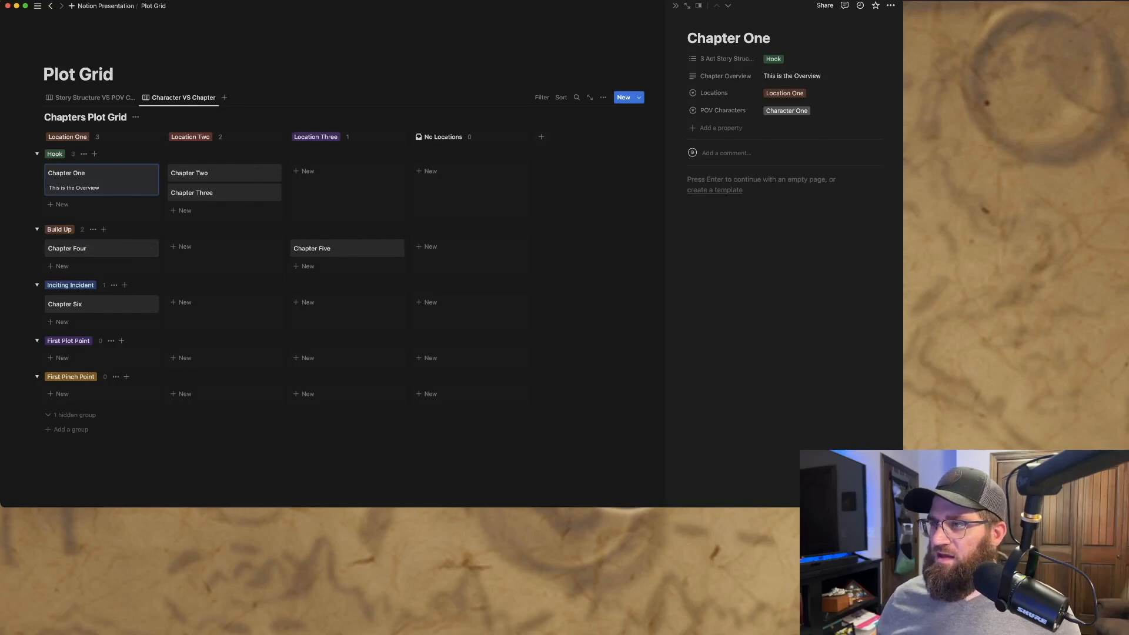
# - Show the POV Characters property on the Character VS Chapter board's cards
pyautogui.click(603, 97)
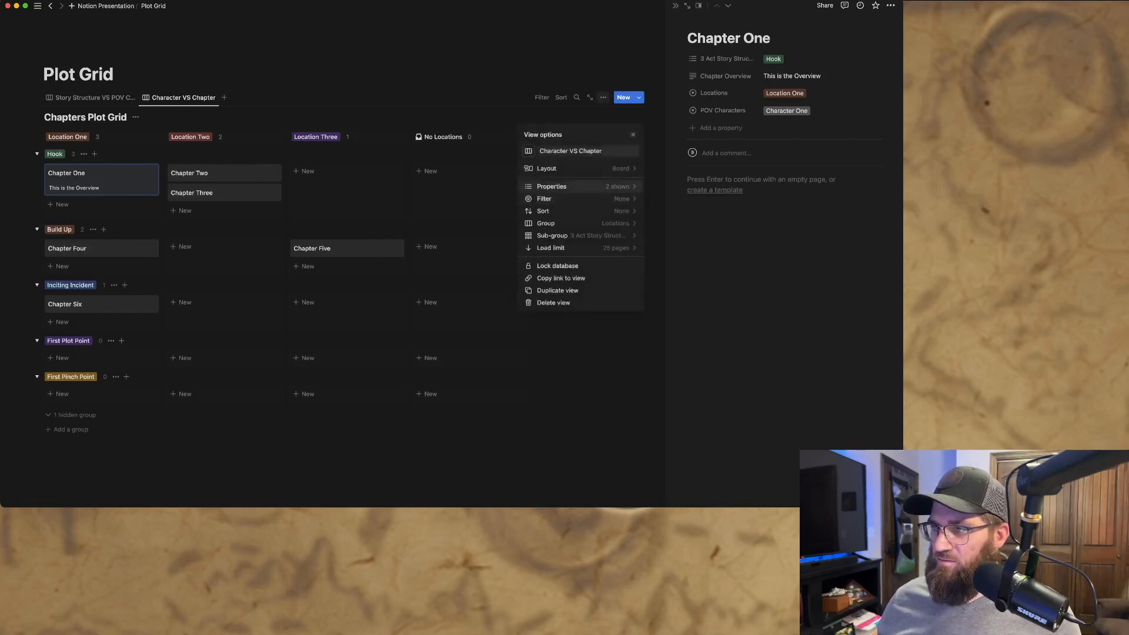
pyautogui.click(551, 187)
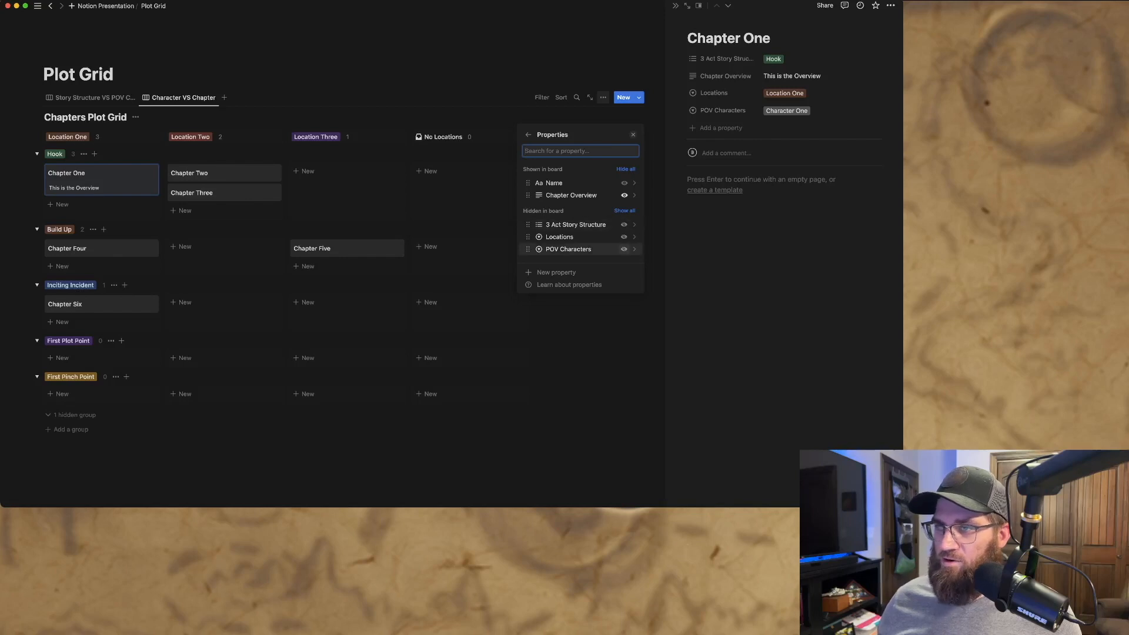
pyautogui.click(624, 248)
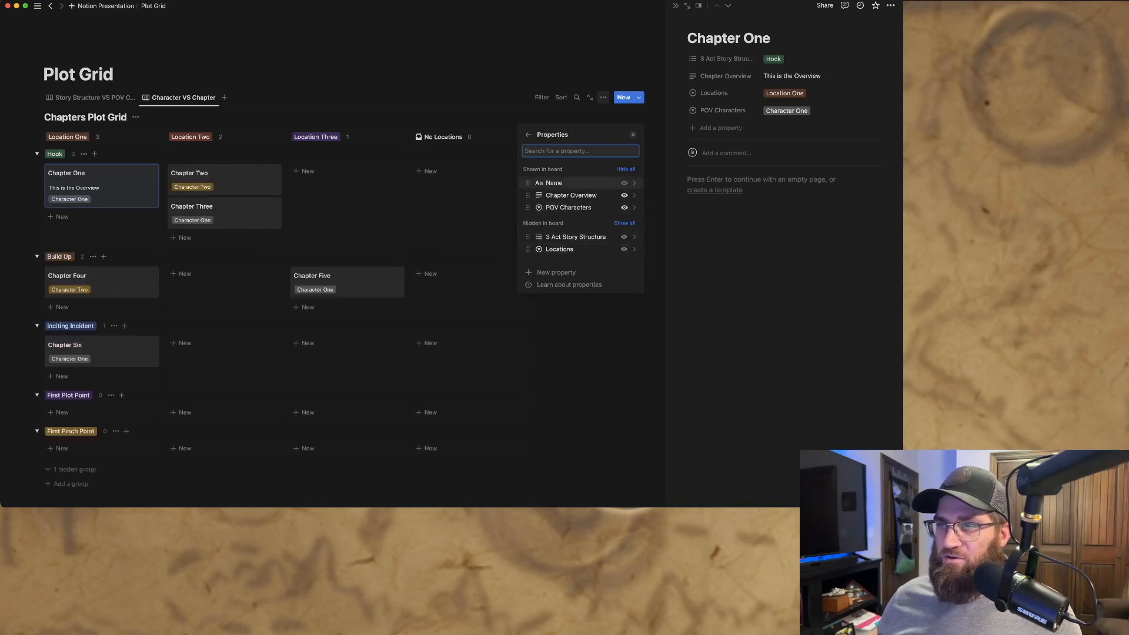
pyautogui.press('Escape')
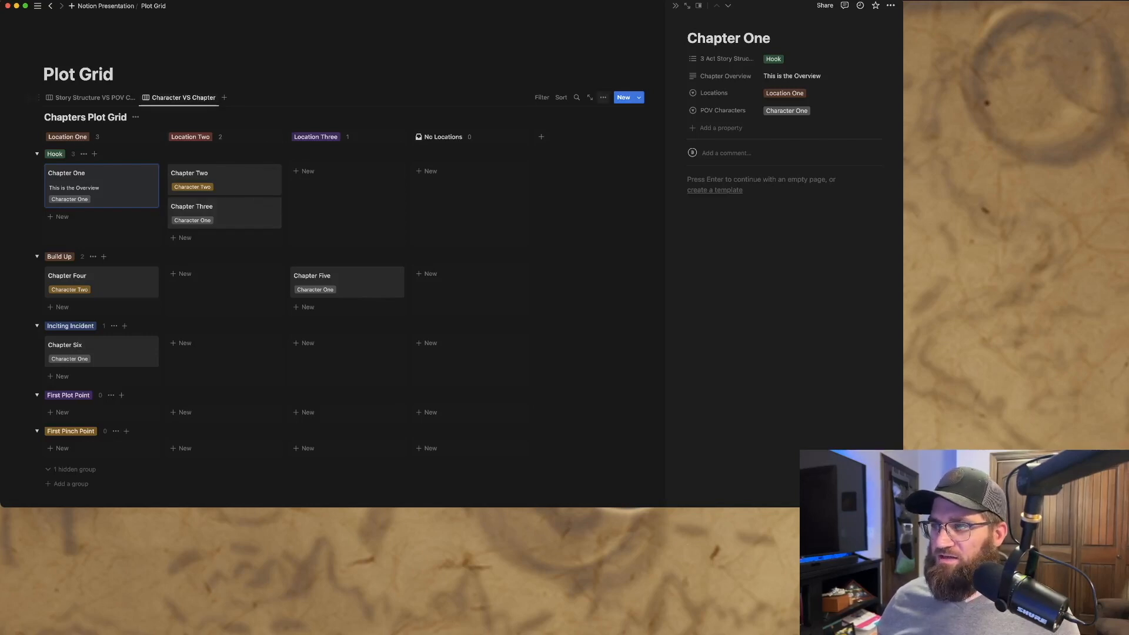
# - Group the Character VS Chapter board's columns by 3 Act Story Structure instead of Locations
pyautogui.click(602, 97)
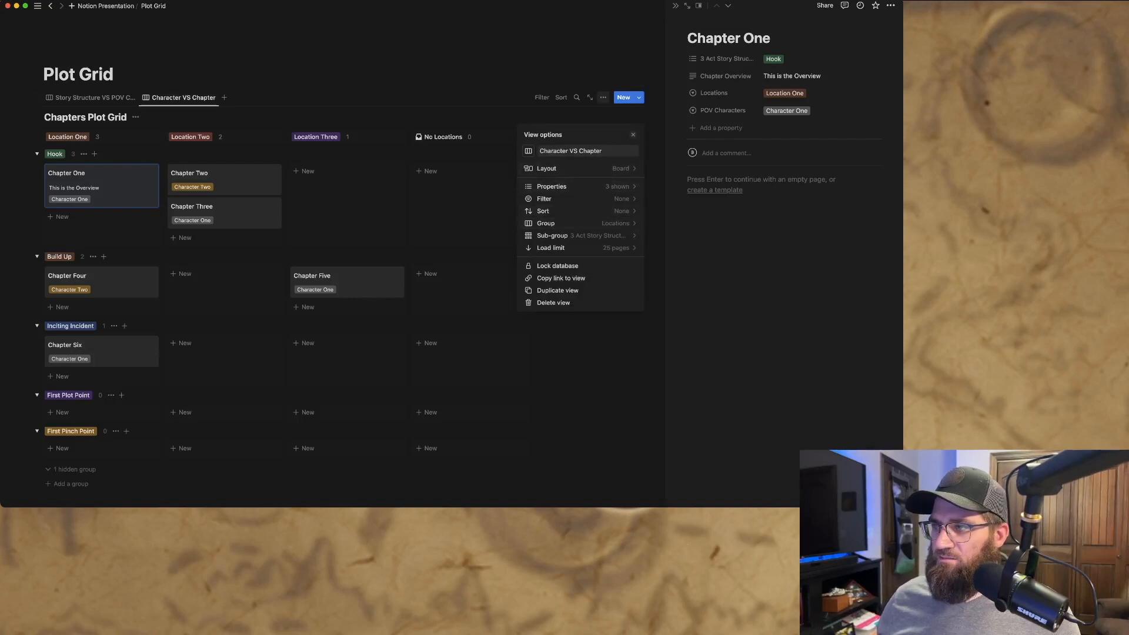
pyautogui.click(547, 169)
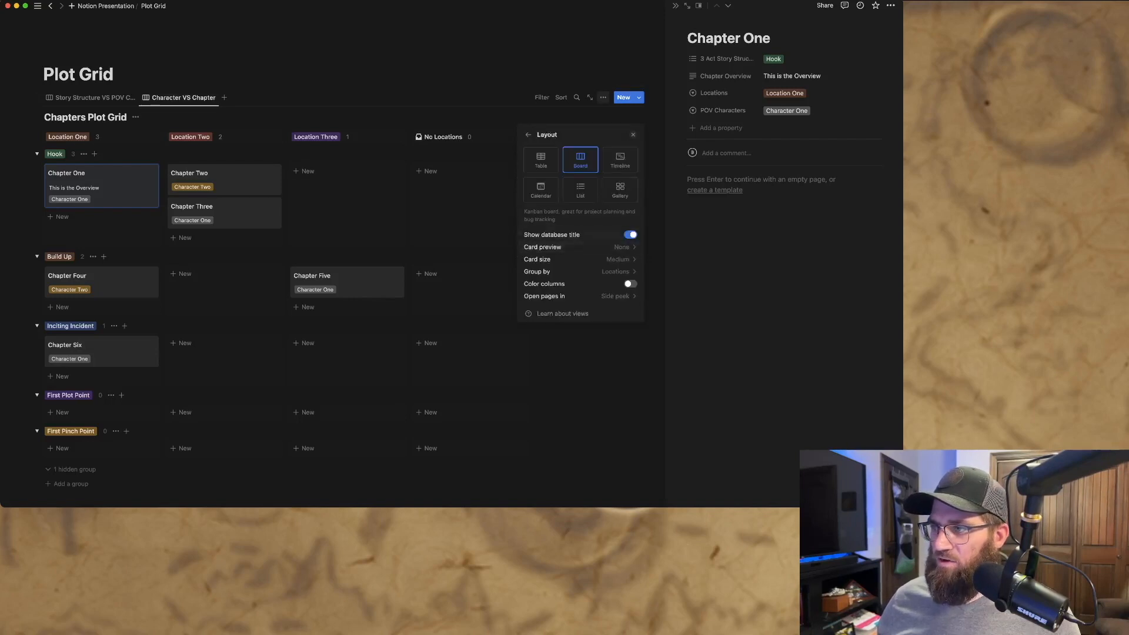
pyautogui.click(527, 135)
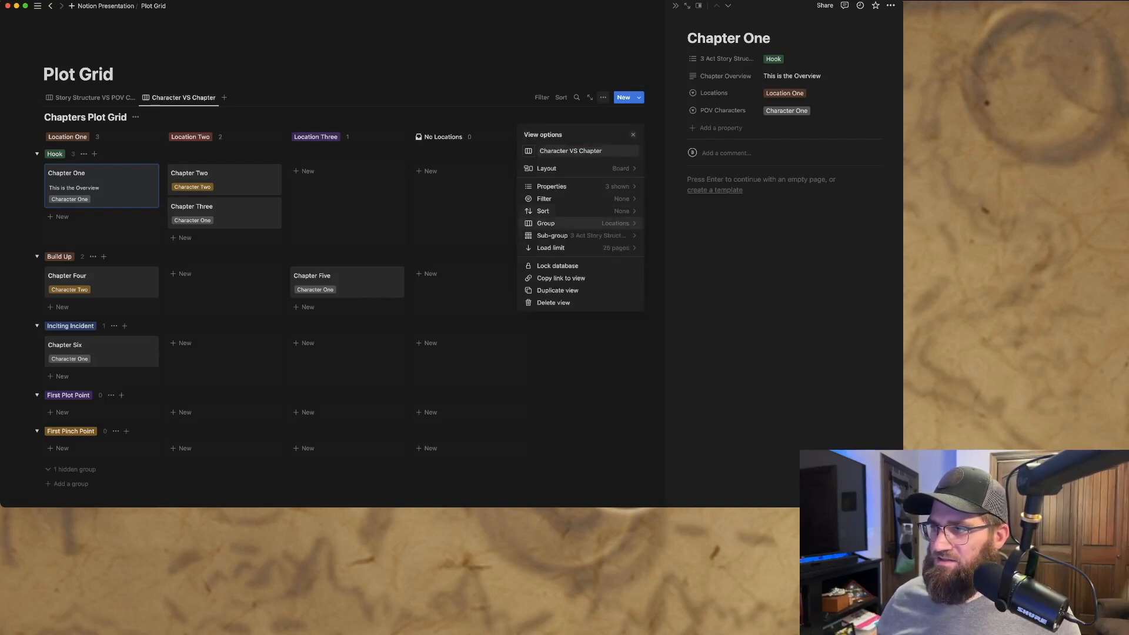
pyautogui.click(552, 223)
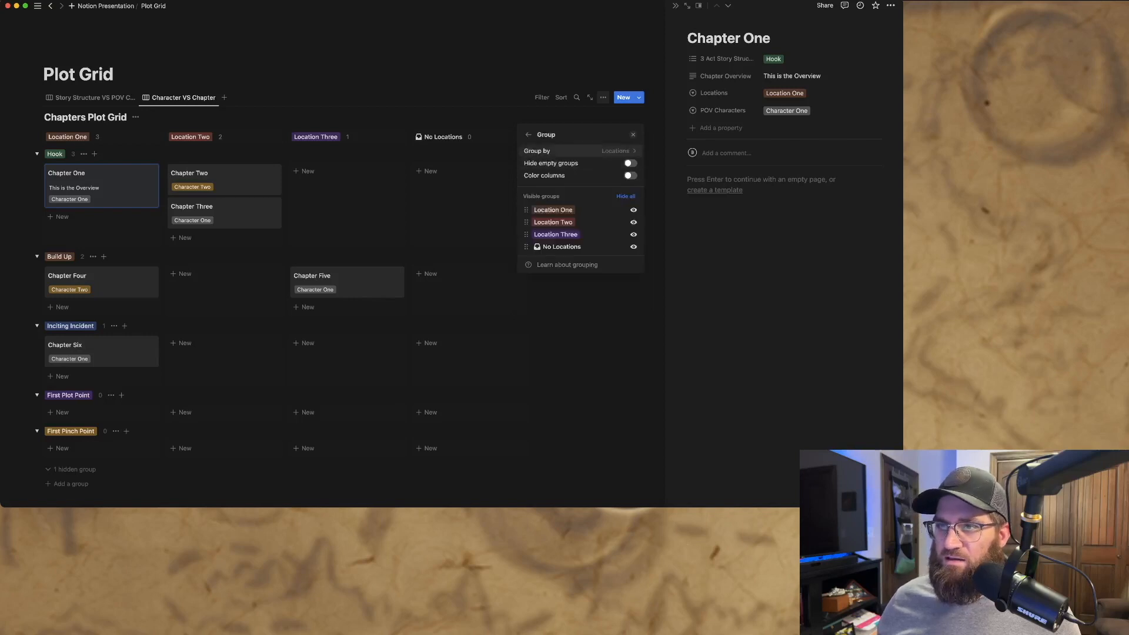
pyautogui.click(564, 150)
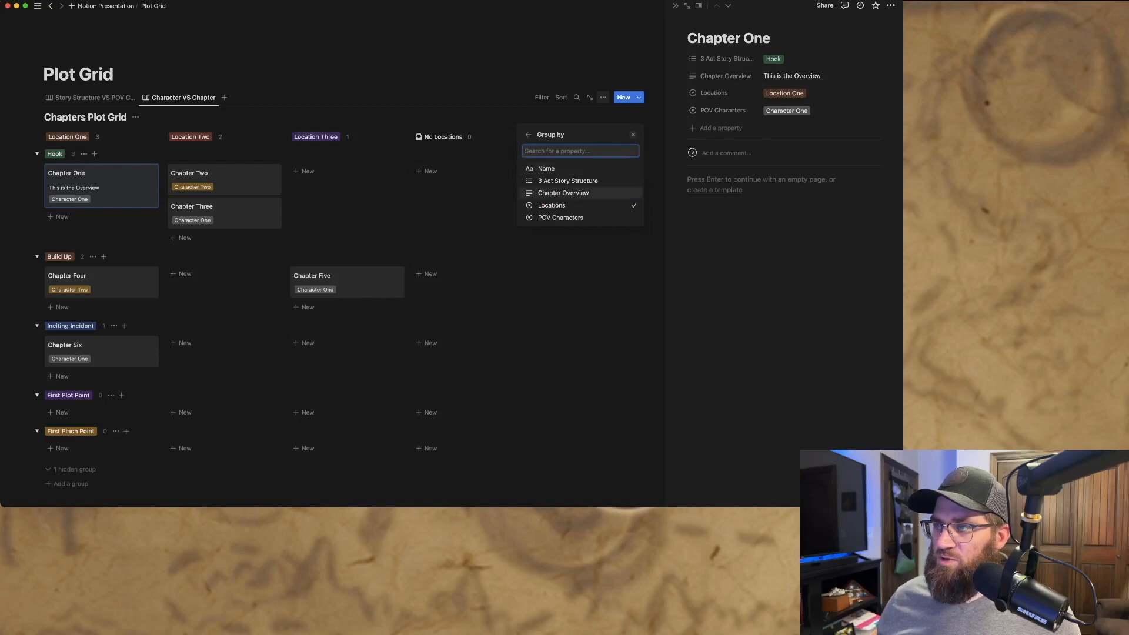
pyautogui.click(568, 181)
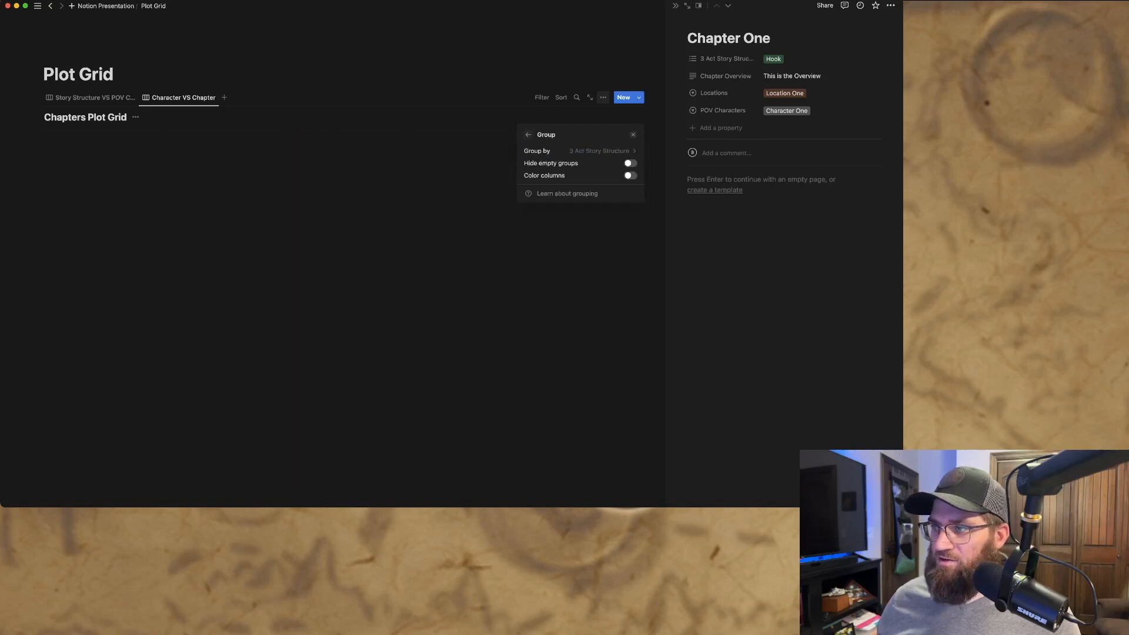
# - Sub-group the Character VS Chapter board by Locations
pyautogui.click(527, 134)
pyautogui.click(555, 236)
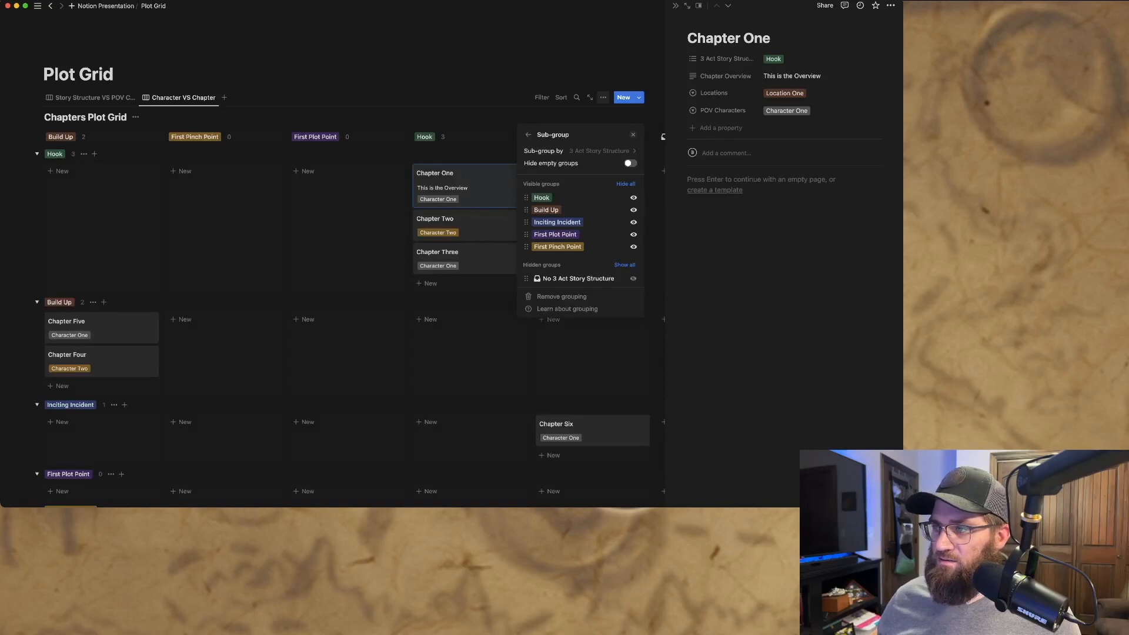
pyautogui.click(588, 150)
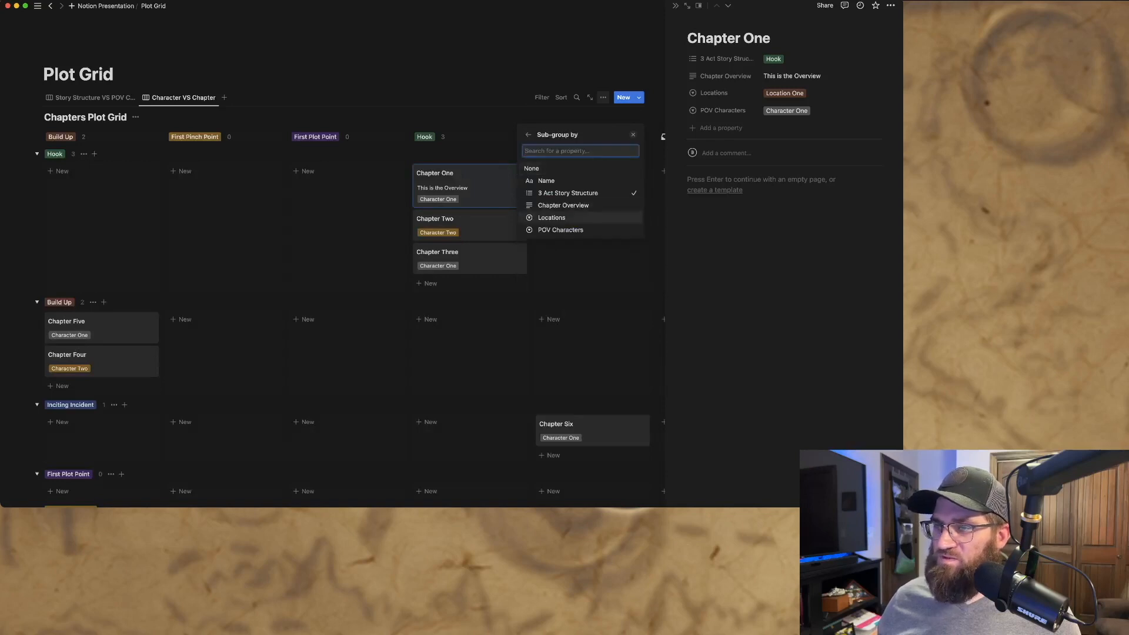
pyautogui.click(552, 217)
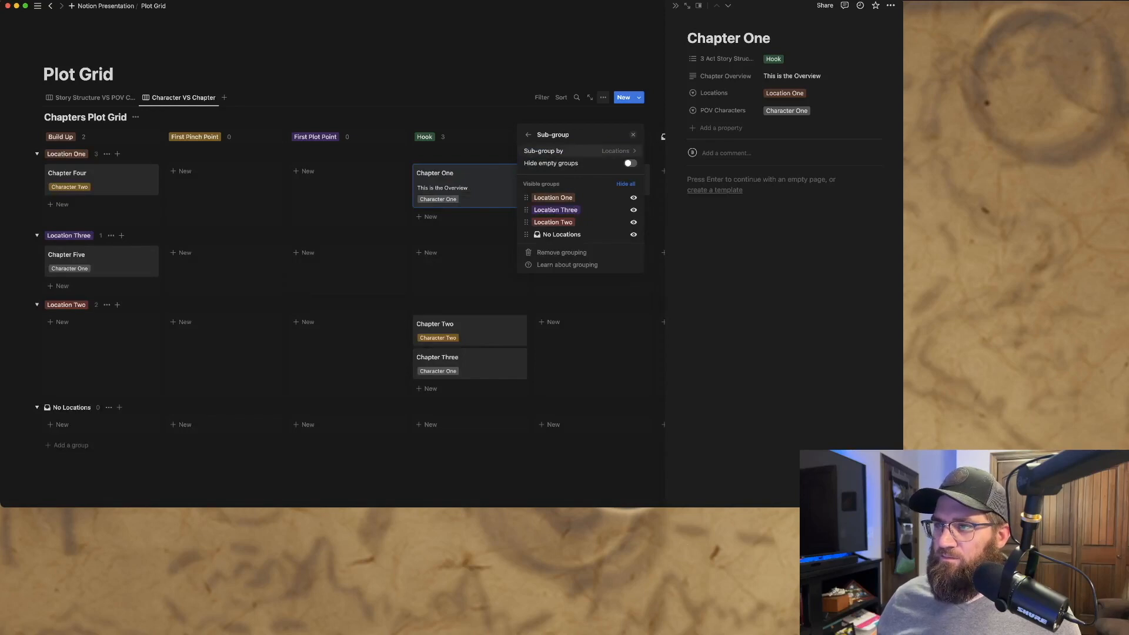
pyautogui.press('Escape')
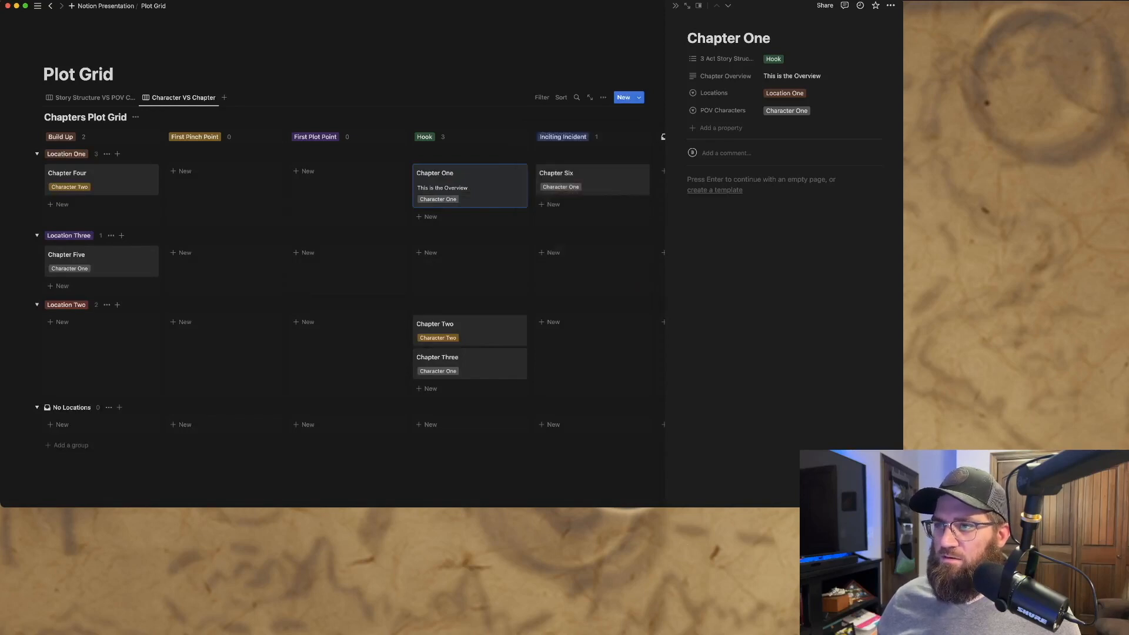
# - Order the columns Hook, Inciting Incident, Build Up, First Plot Point, First Pinch Point, and close the Chapter One page
pyautogui.moveTo(425, 137); pyautogui.dragTo(76, 137)
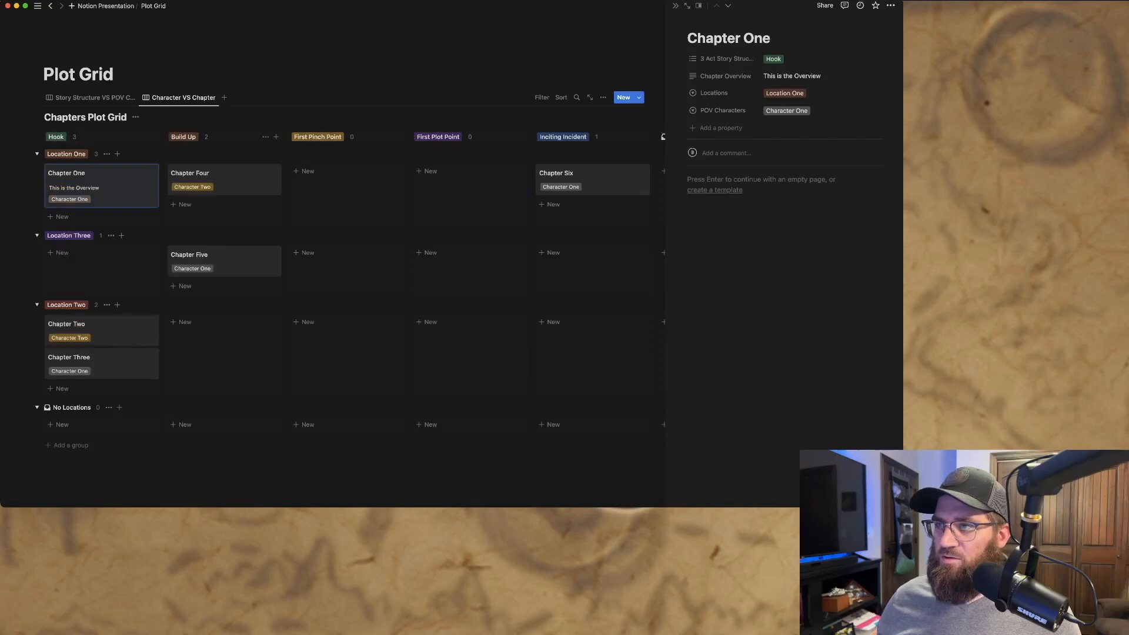
pyautogui.moveTo(563, 137); pyautogui.dragTo(197, 137)
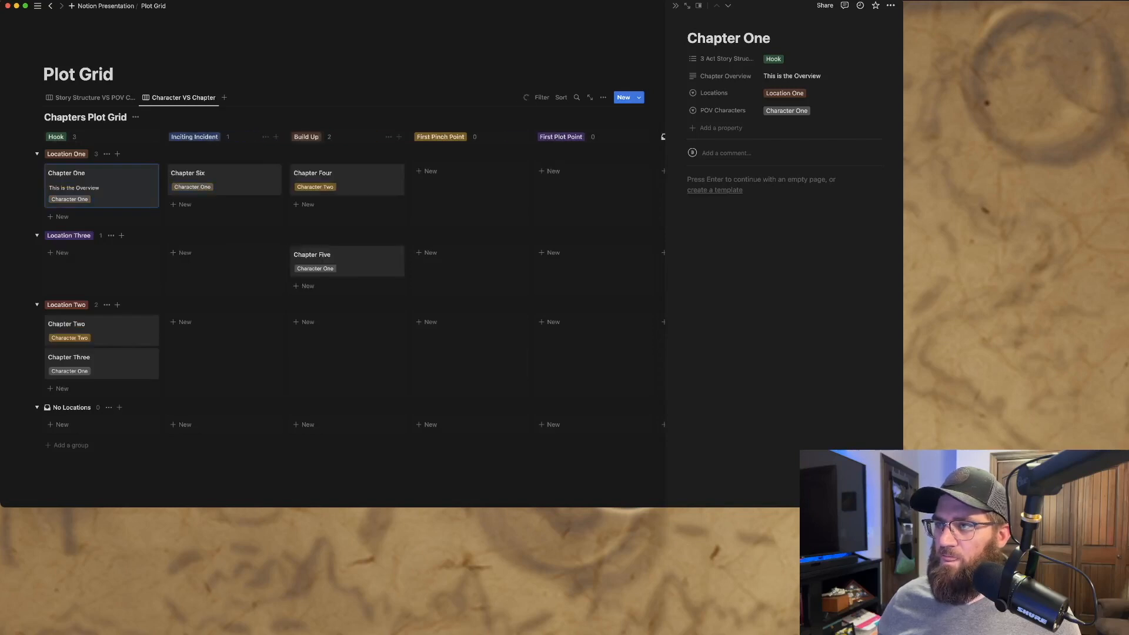
pyautogui.moveTo(561, 137); pyautogui.dragTo(432, 137)
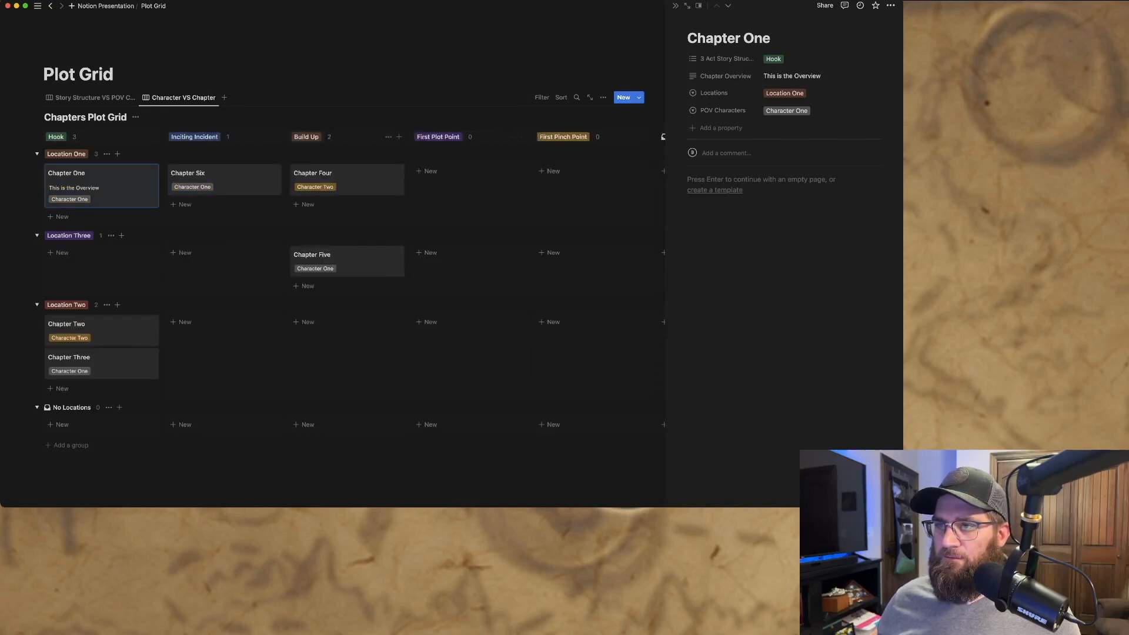
pyautogui.moveTo(306, 137)
pyautogui.mouseDown()
pyautogui.moveTo(183, 137)
pyautogui.moveTo(306, 136)
pyautogui.mouseUp()
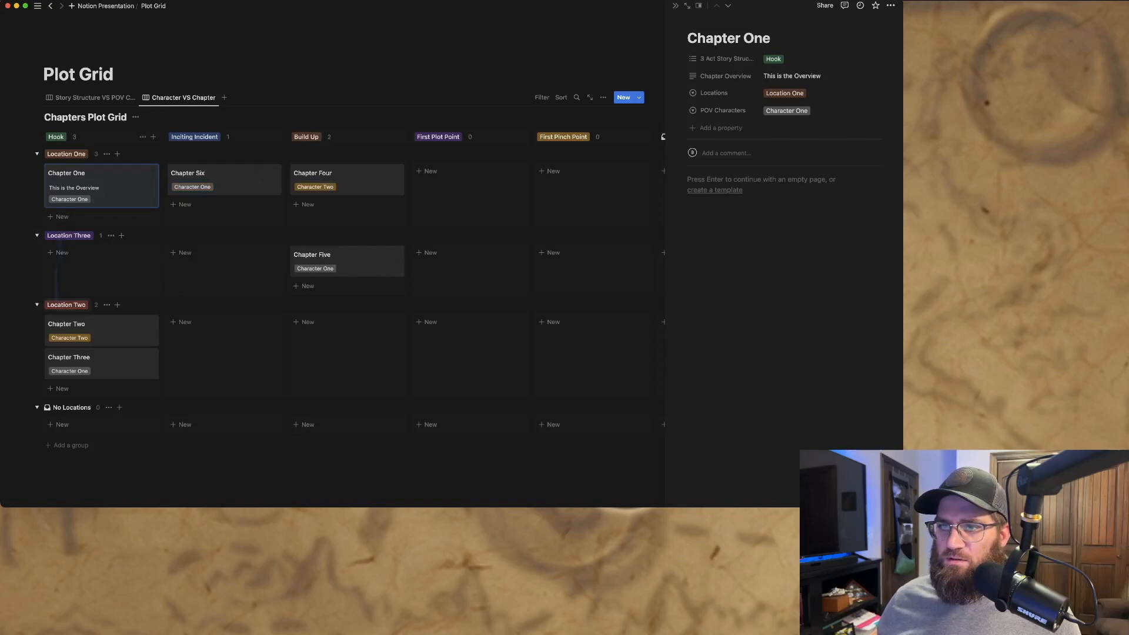
pyautogui.press('Escape')
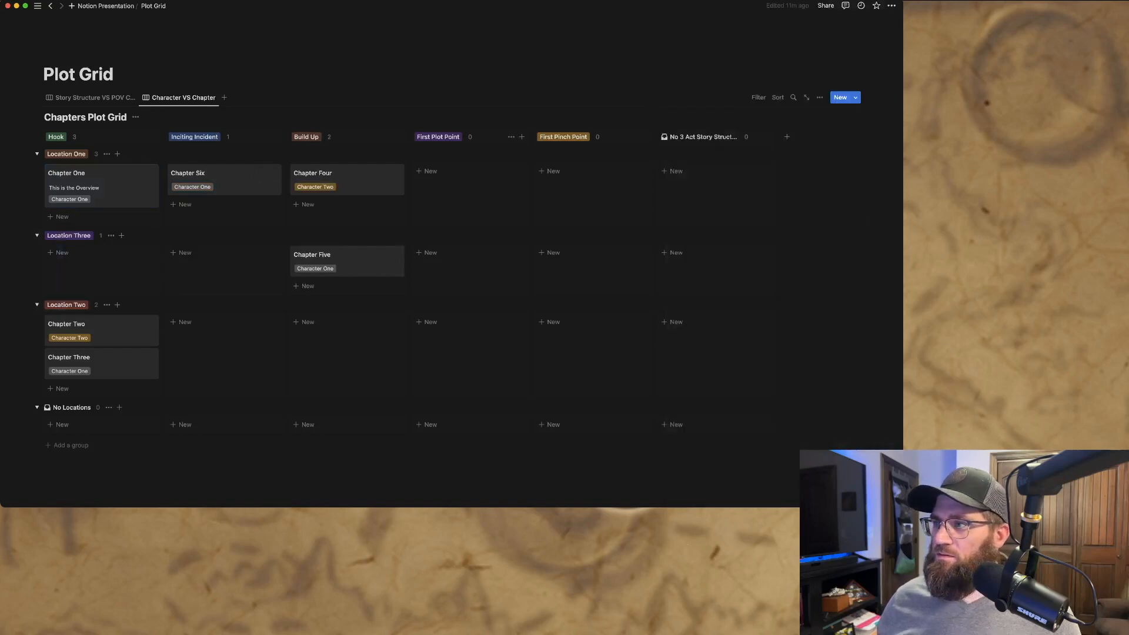
# - Place the Location Two sub-group before Location Three, and switch to the Story Structure VS POV board view
pyautogui.click(820, 97)
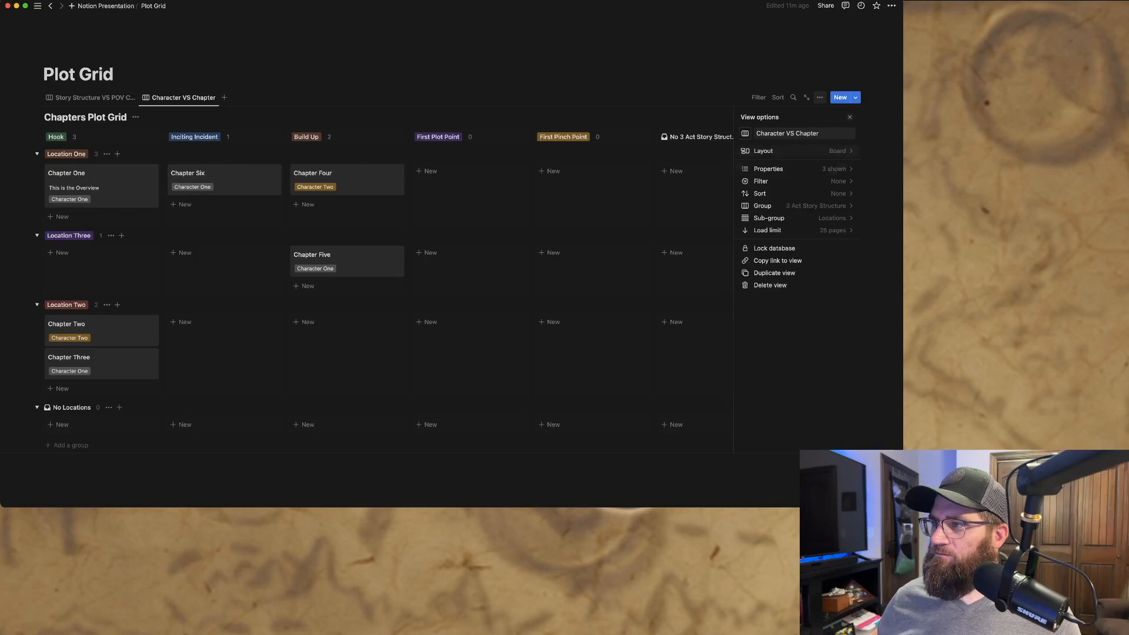
pyautogui.click(768, 217)
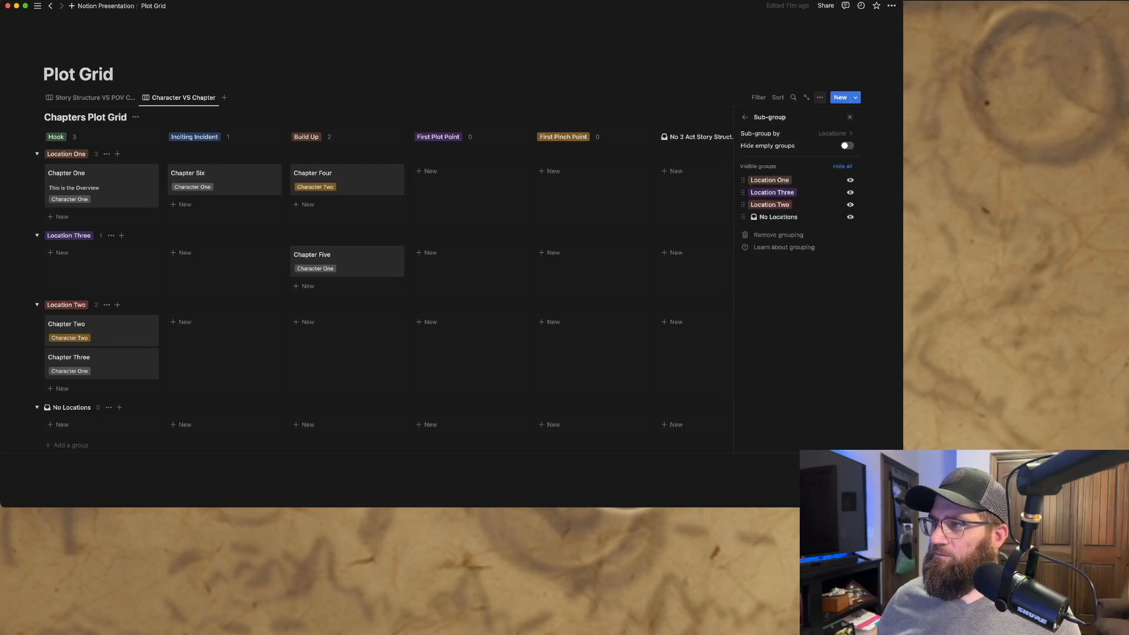
pyautogui.moveTo(742, 205); pyautogui.dragTo(742, 192)
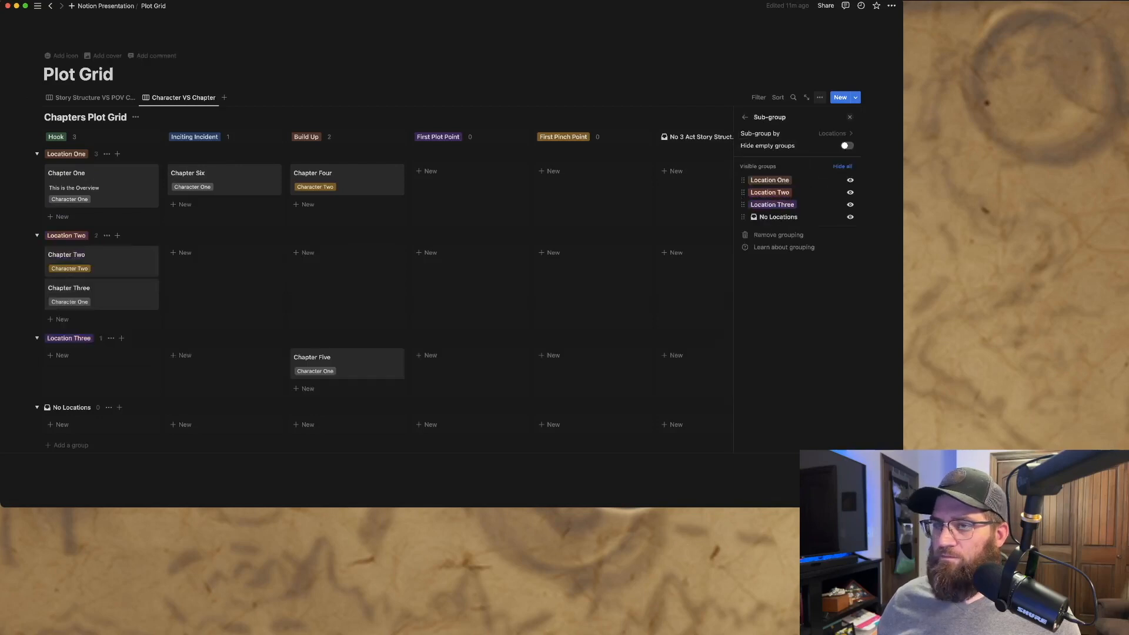
pyautogui.click(706, 58)
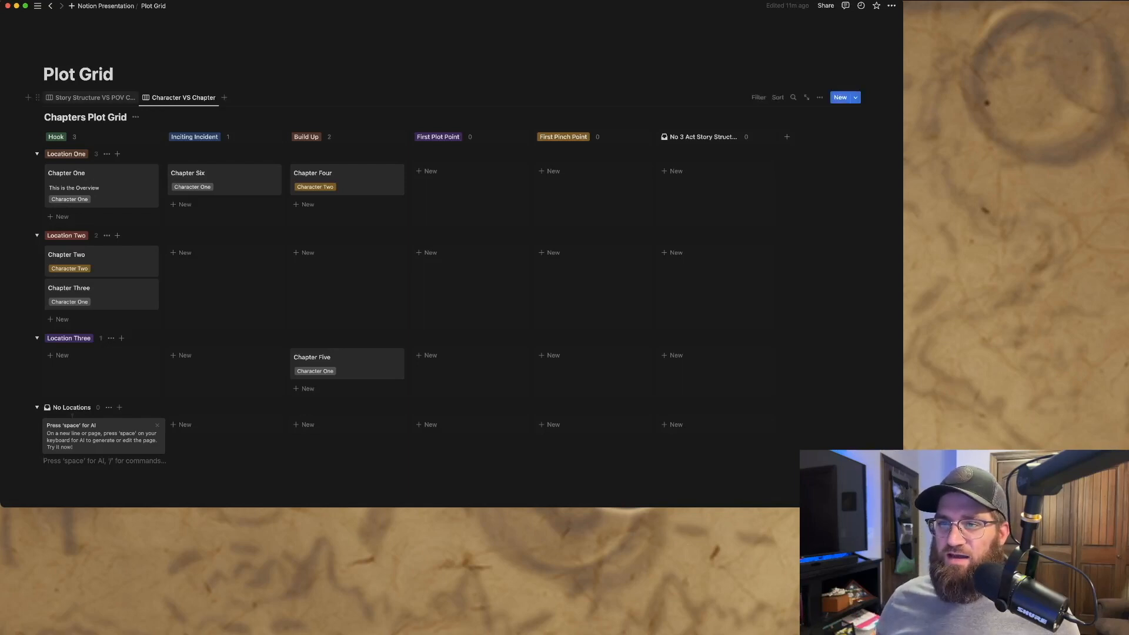
pyautogui.click(91, 98)
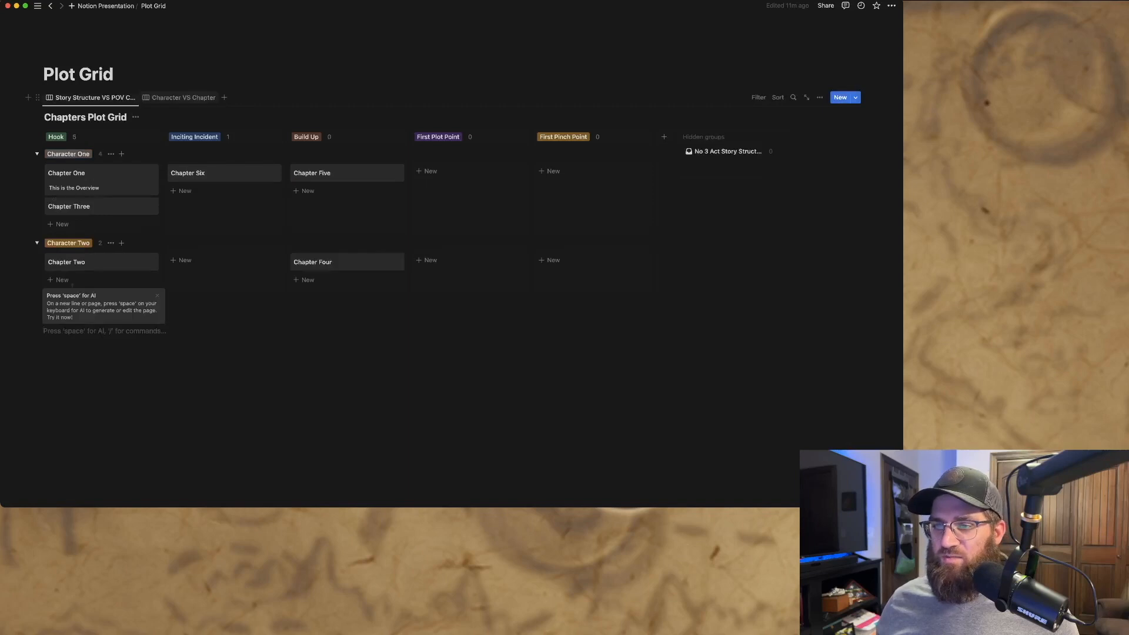